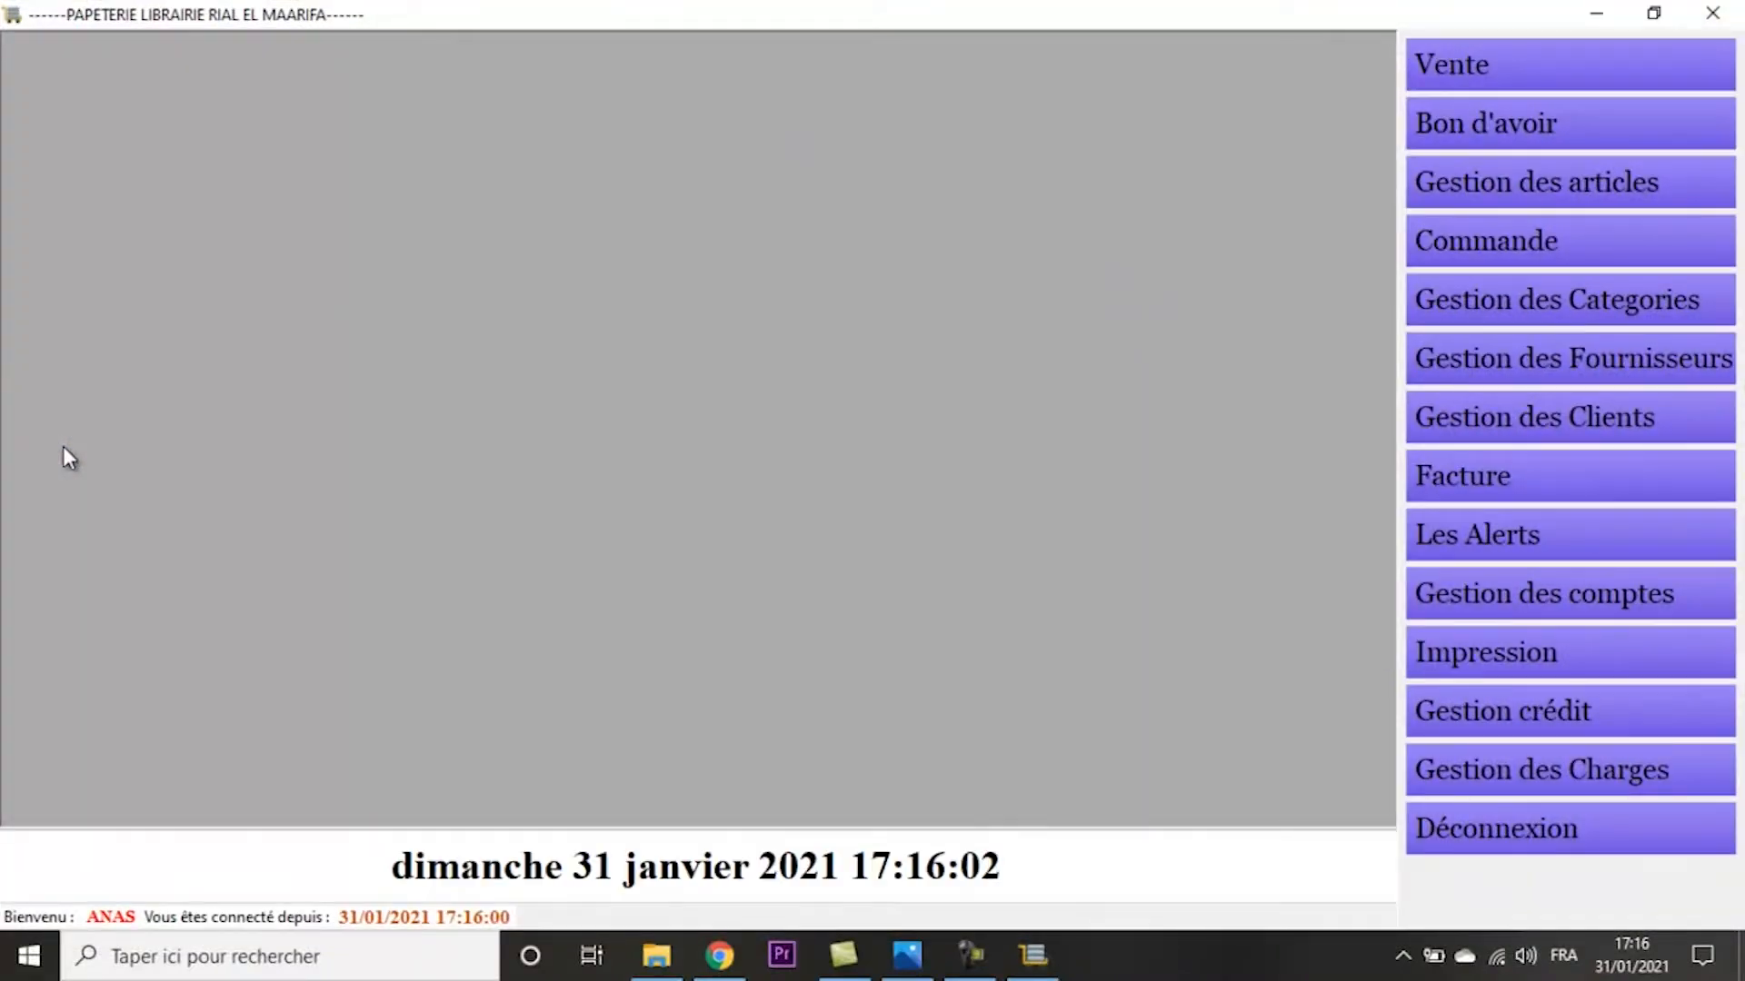
- Start a new counter sale paid in cash and add articles 150b and 150v to it
click(1556, 86)
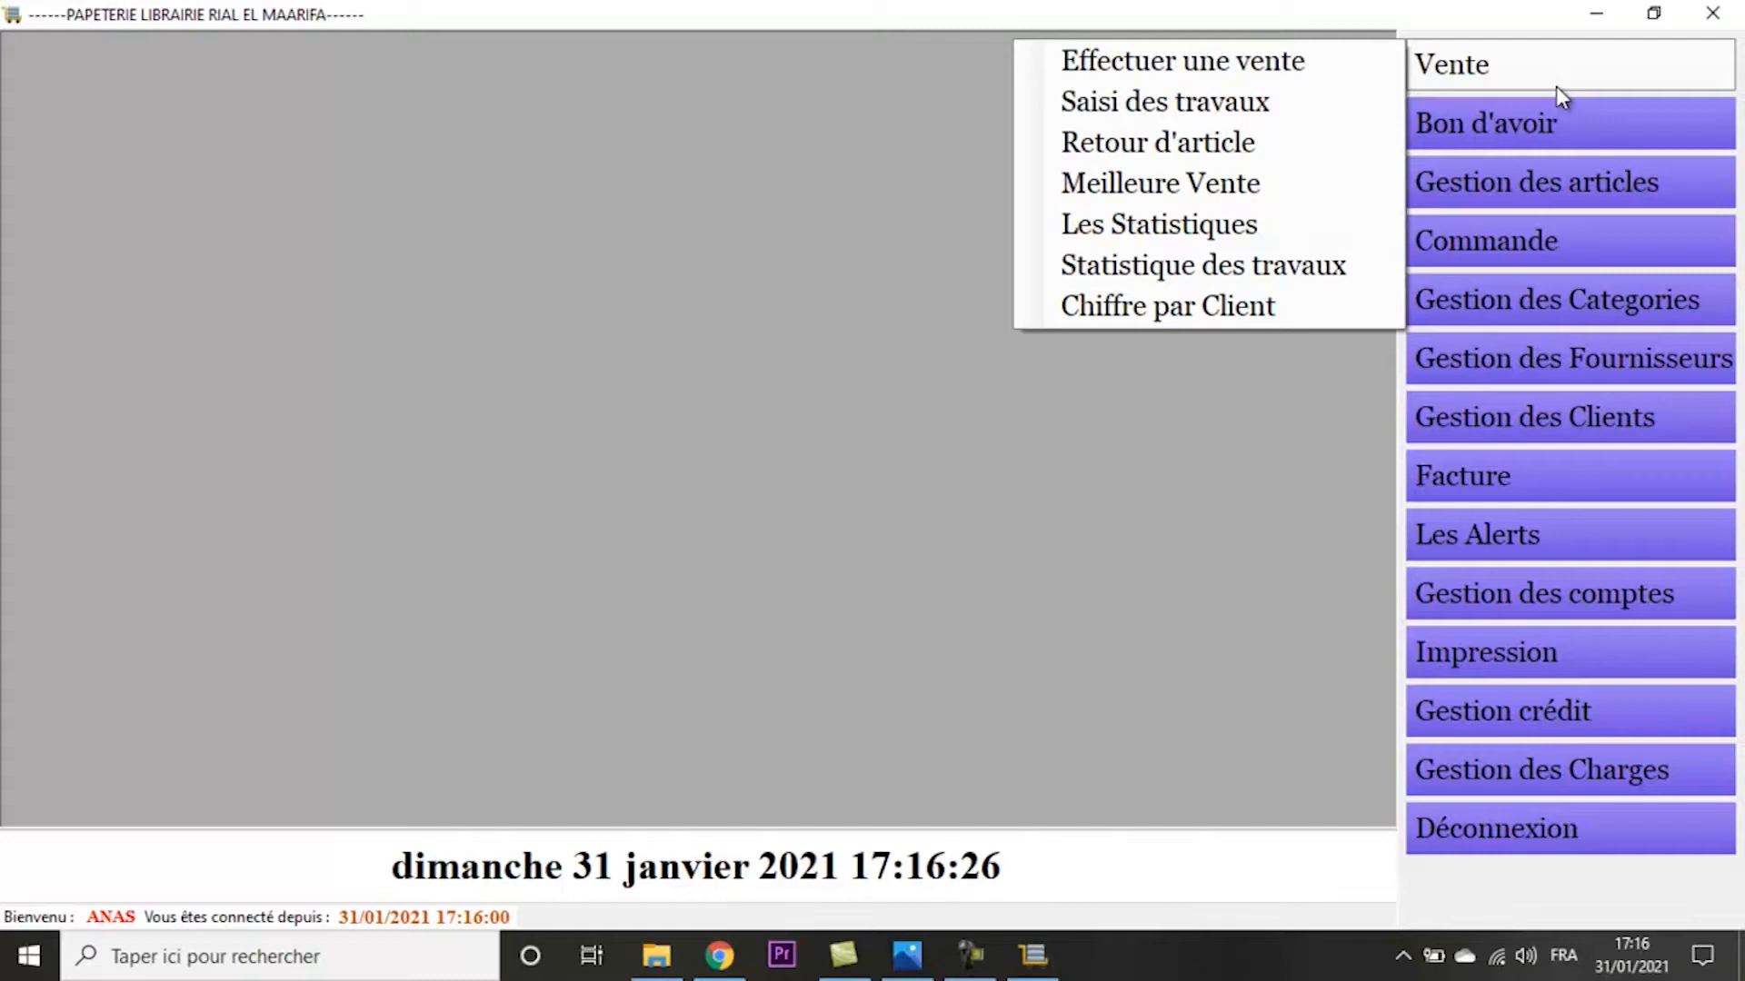
click(1349, 70)
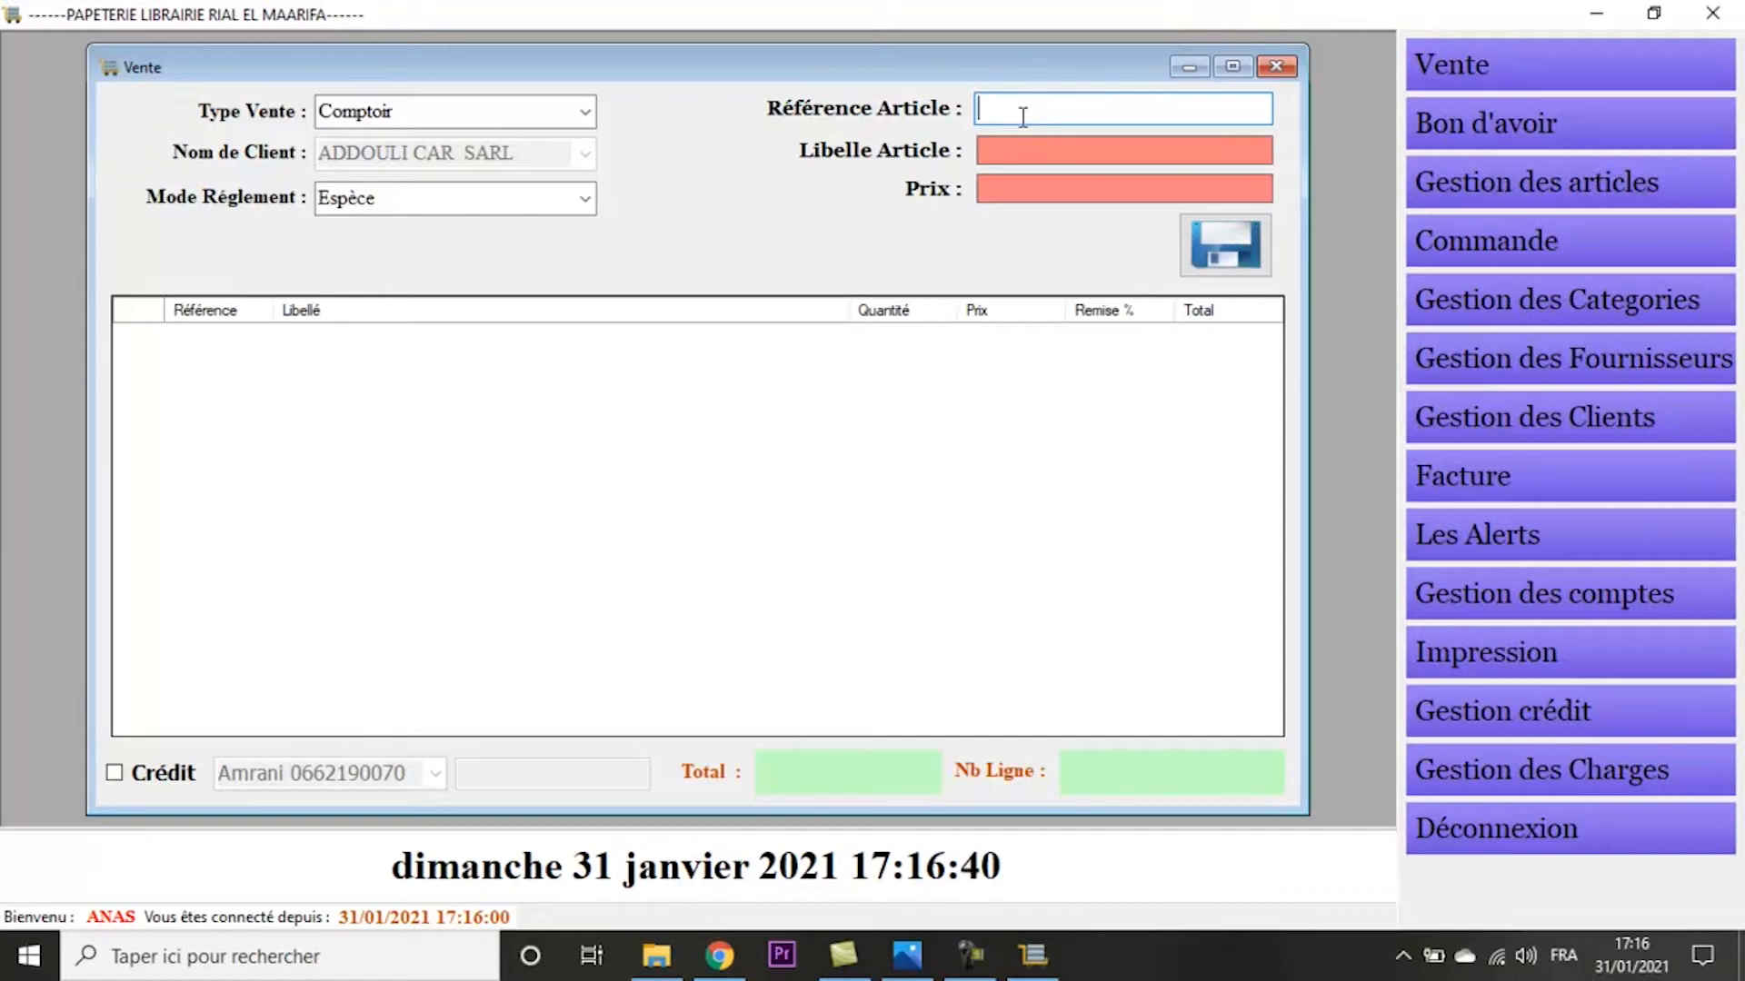
text(150b)
key(Return)
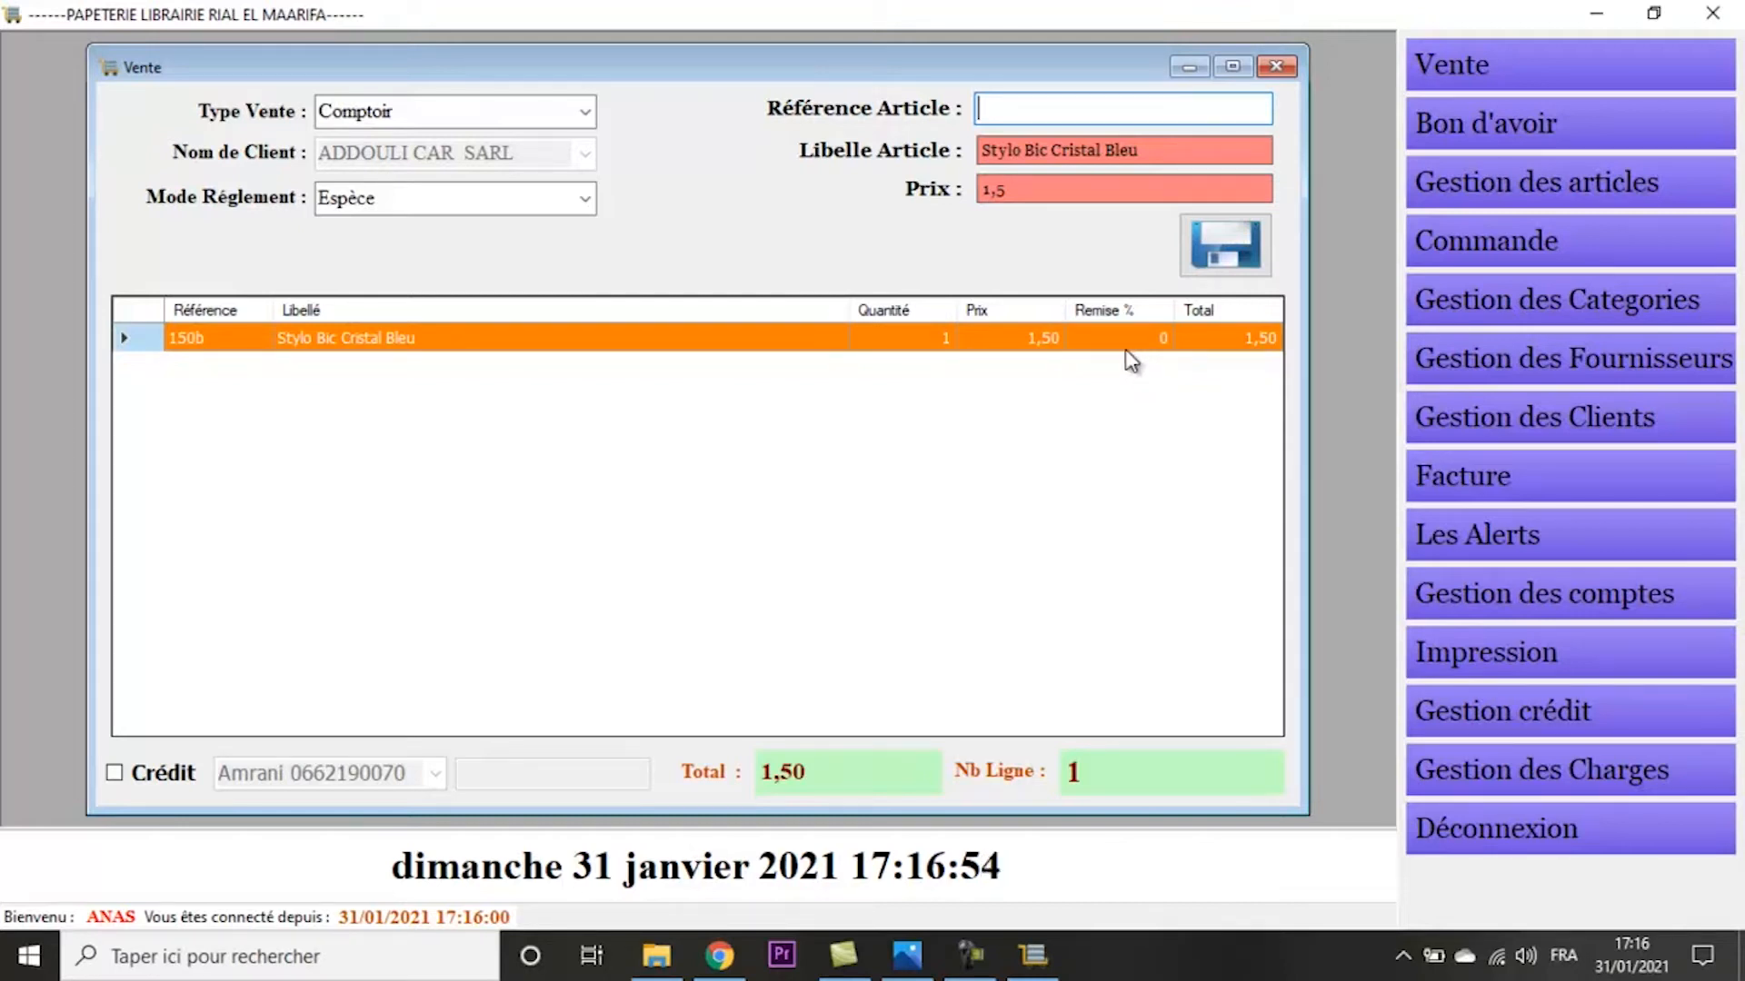
text(150b)
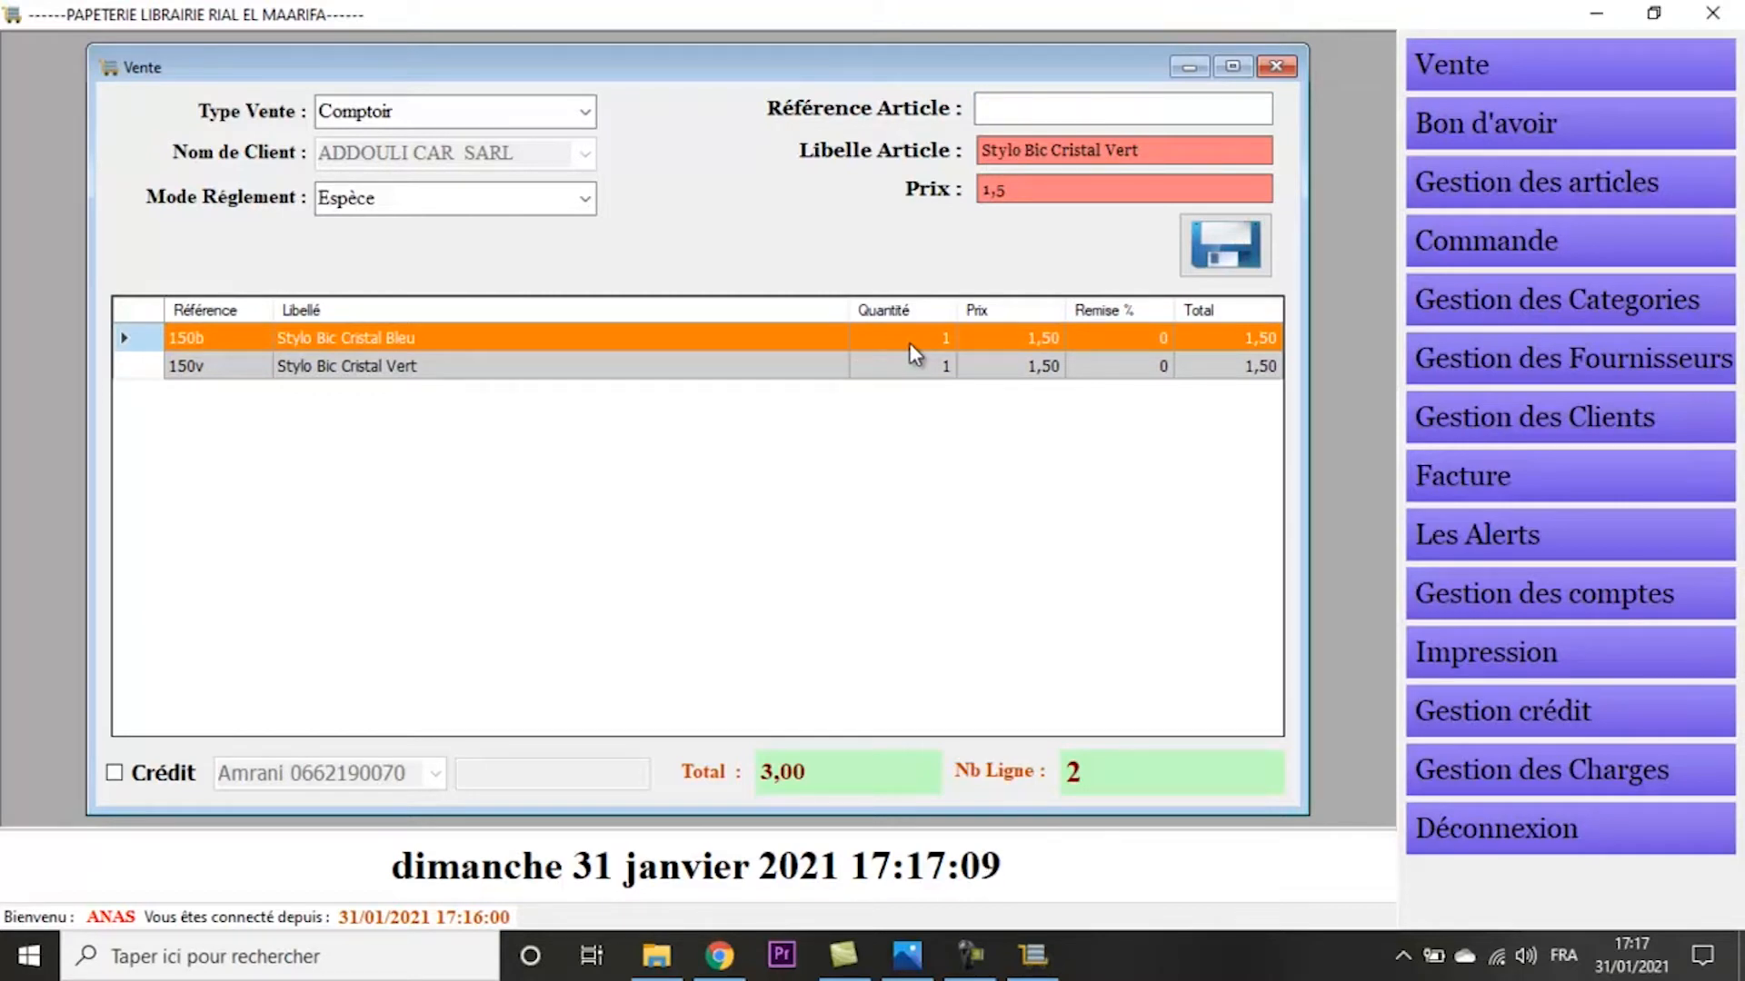
- Set the quantity of both the blue and the green Stylo Bic Cristal lines to 5
text(5)
key(Return)
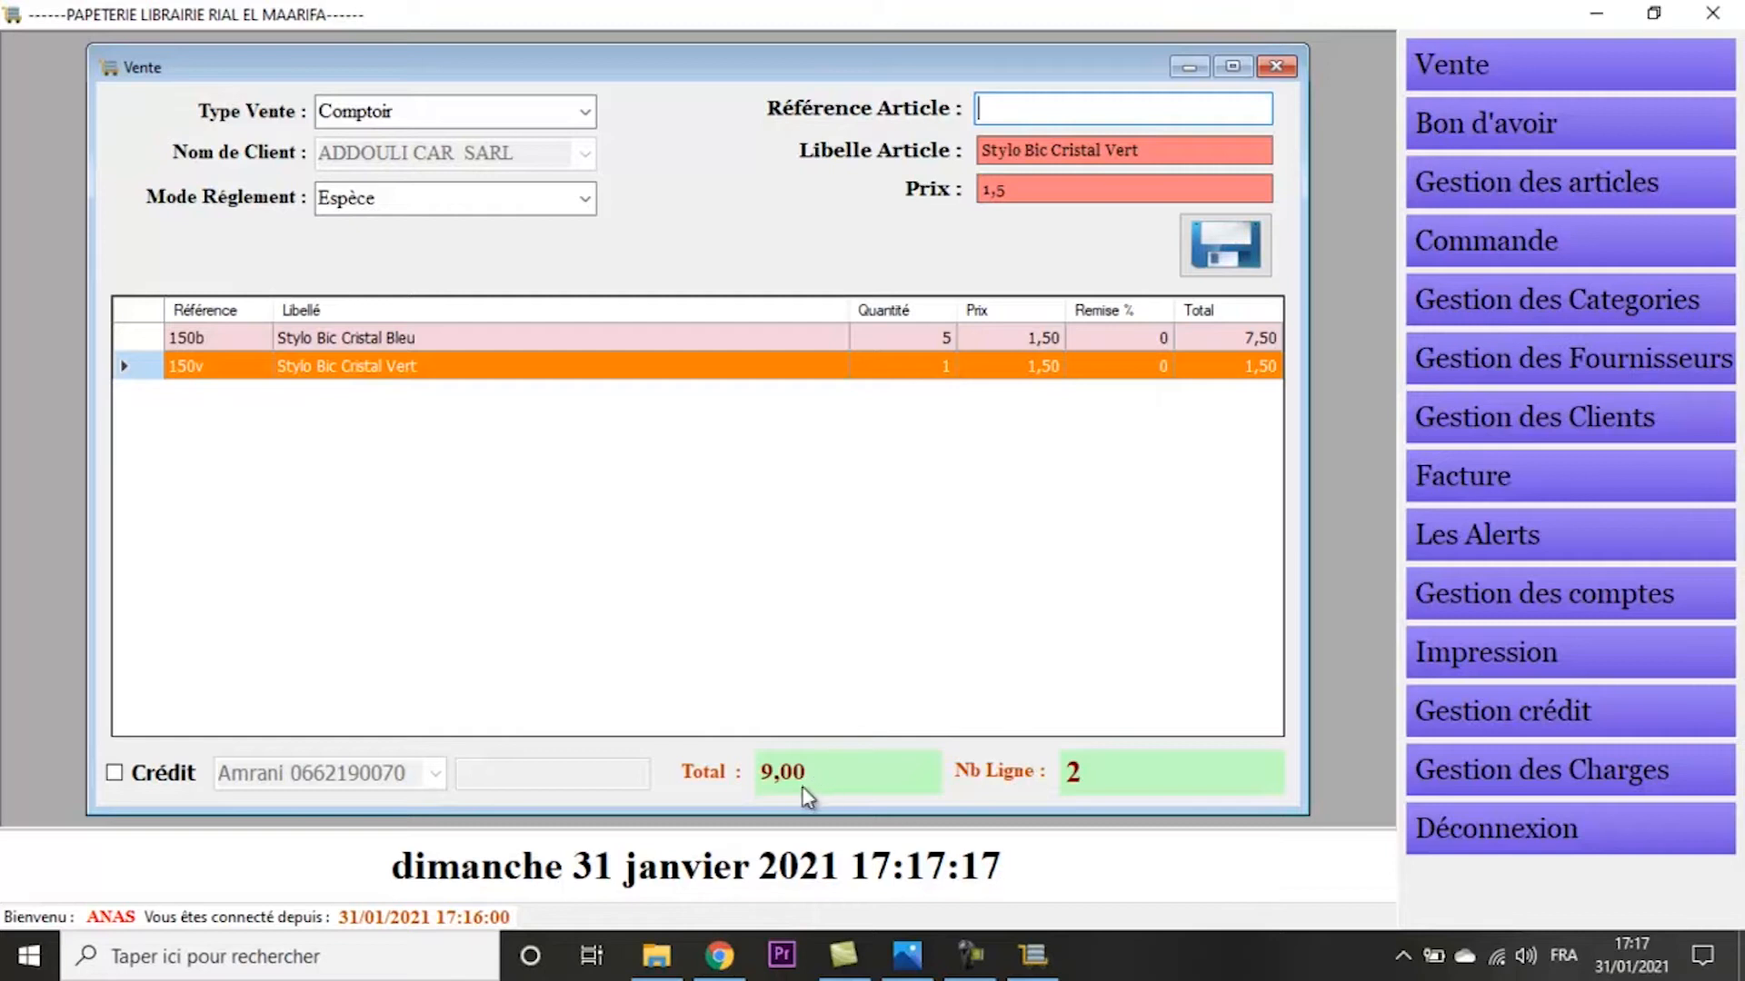
click(945, 365)
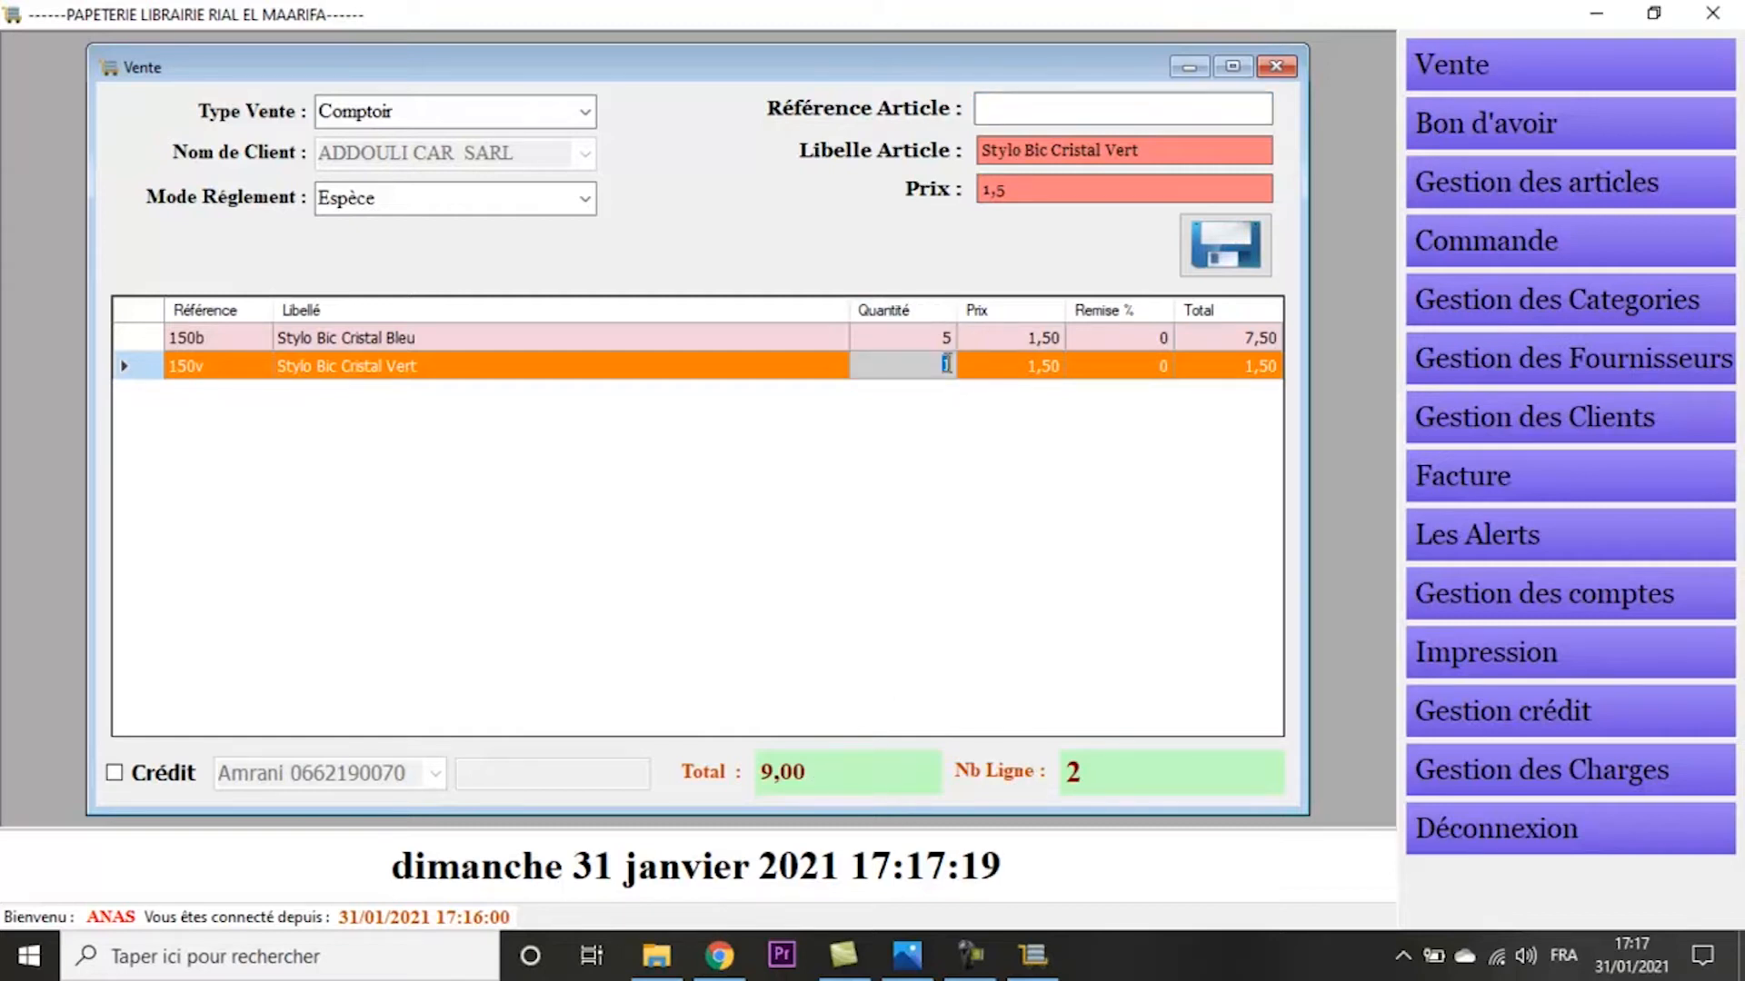
text(5)
key(Return)
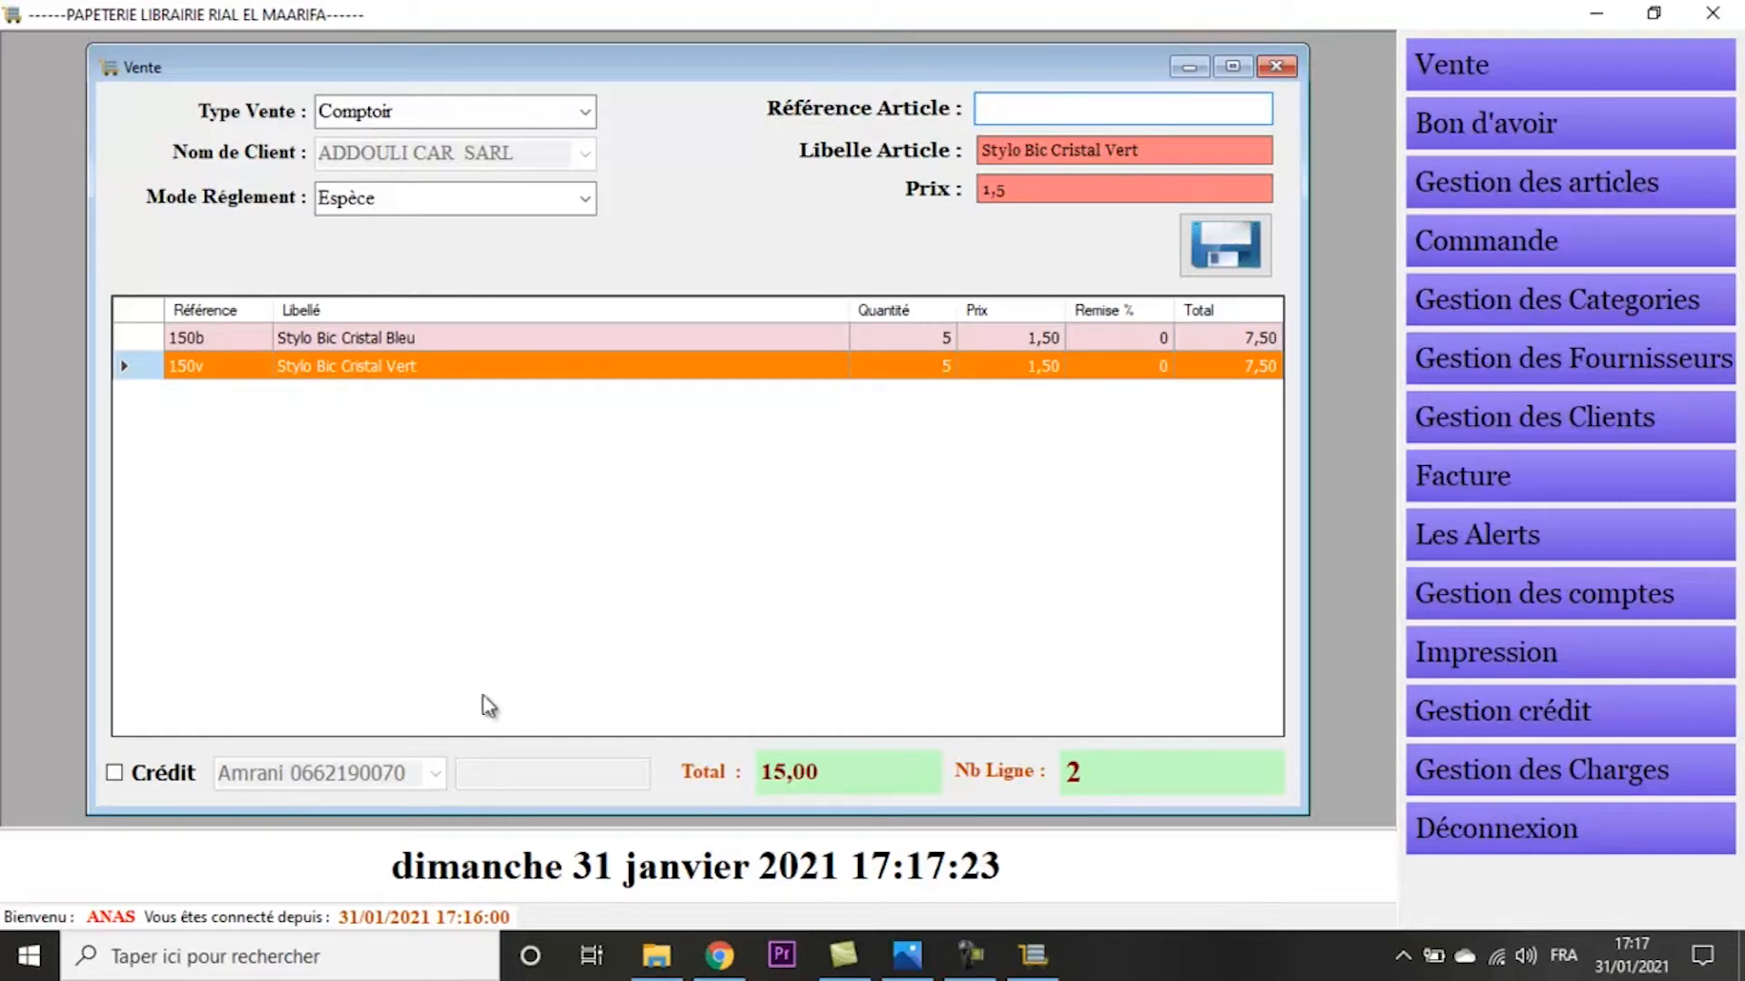
- Enable credit for the sale, choose the credit customer and enter 5 as the accompanying amount
click(115, 773)
click(436, 773)
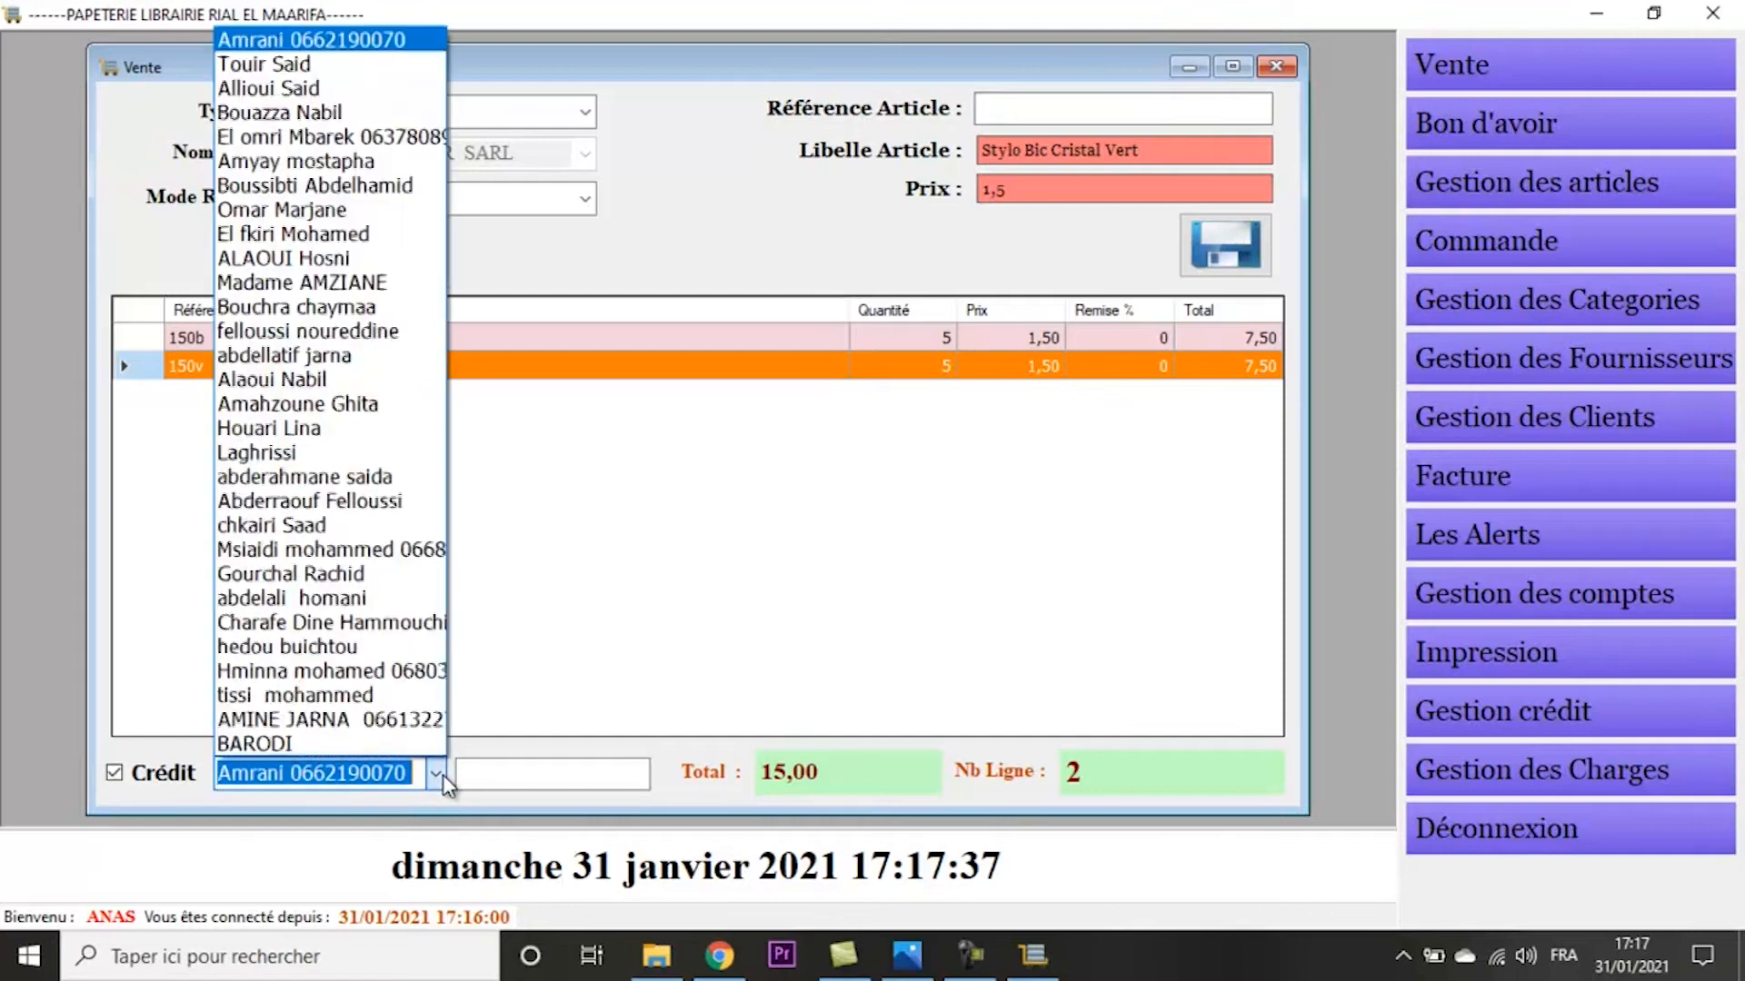
click(397, 651)
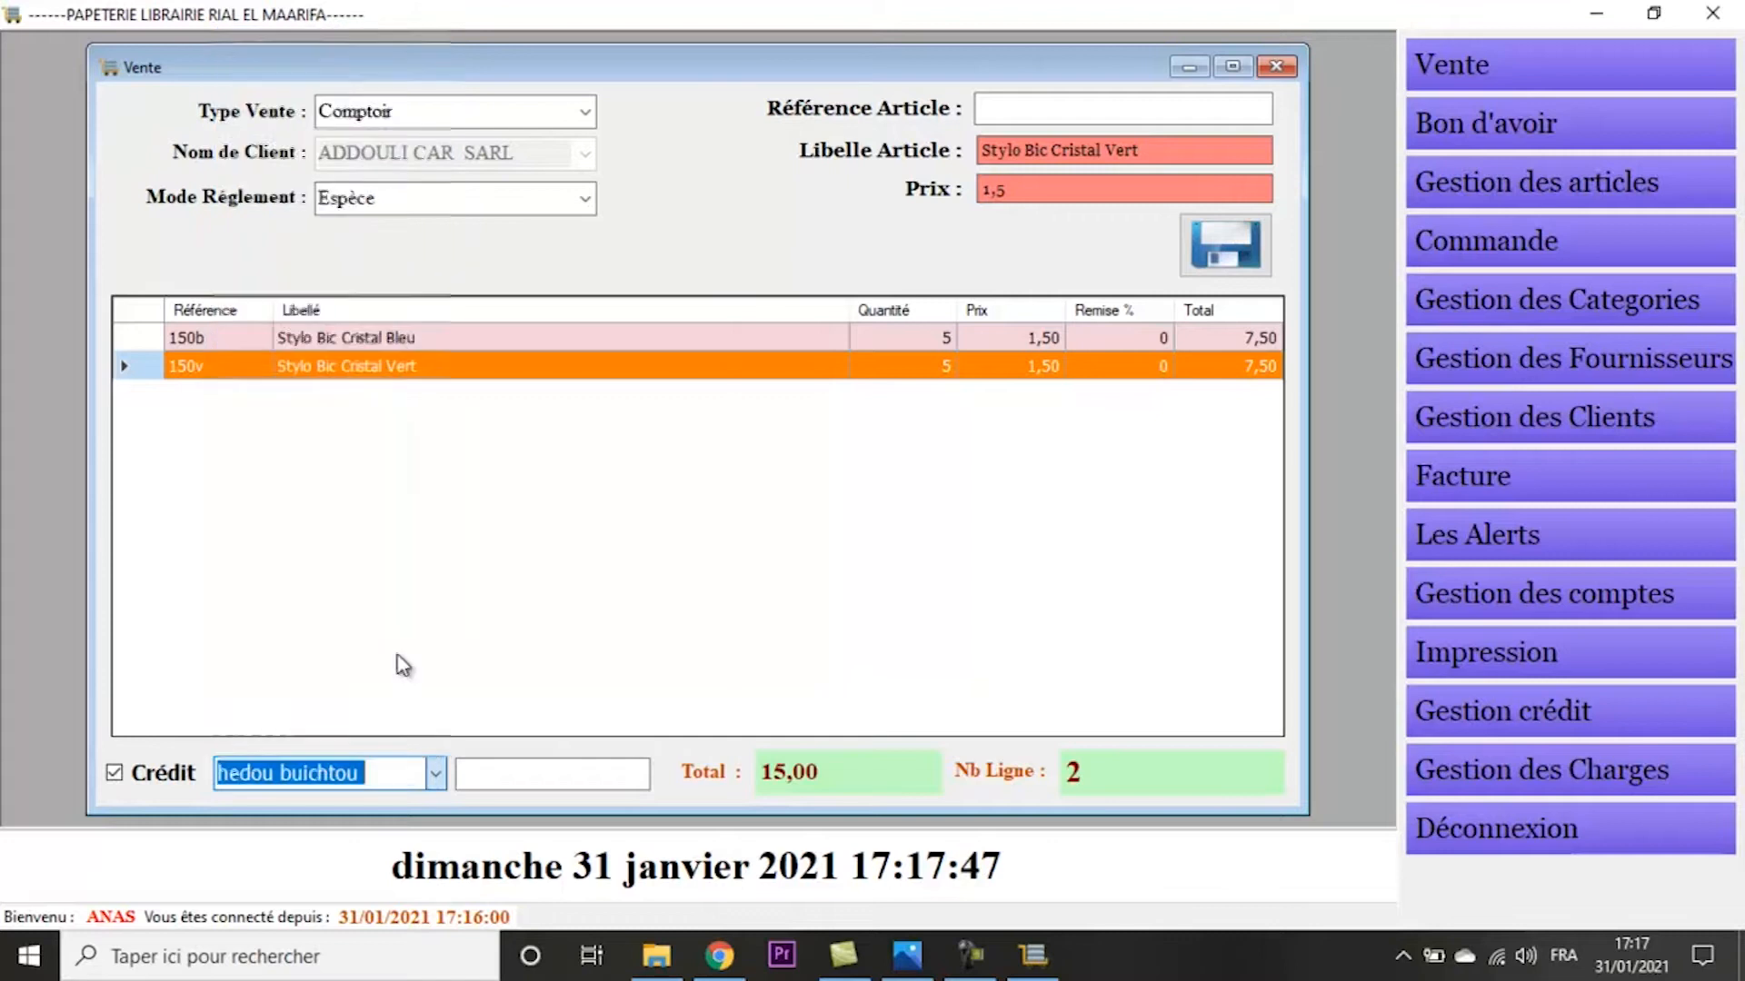
click(519, 774)
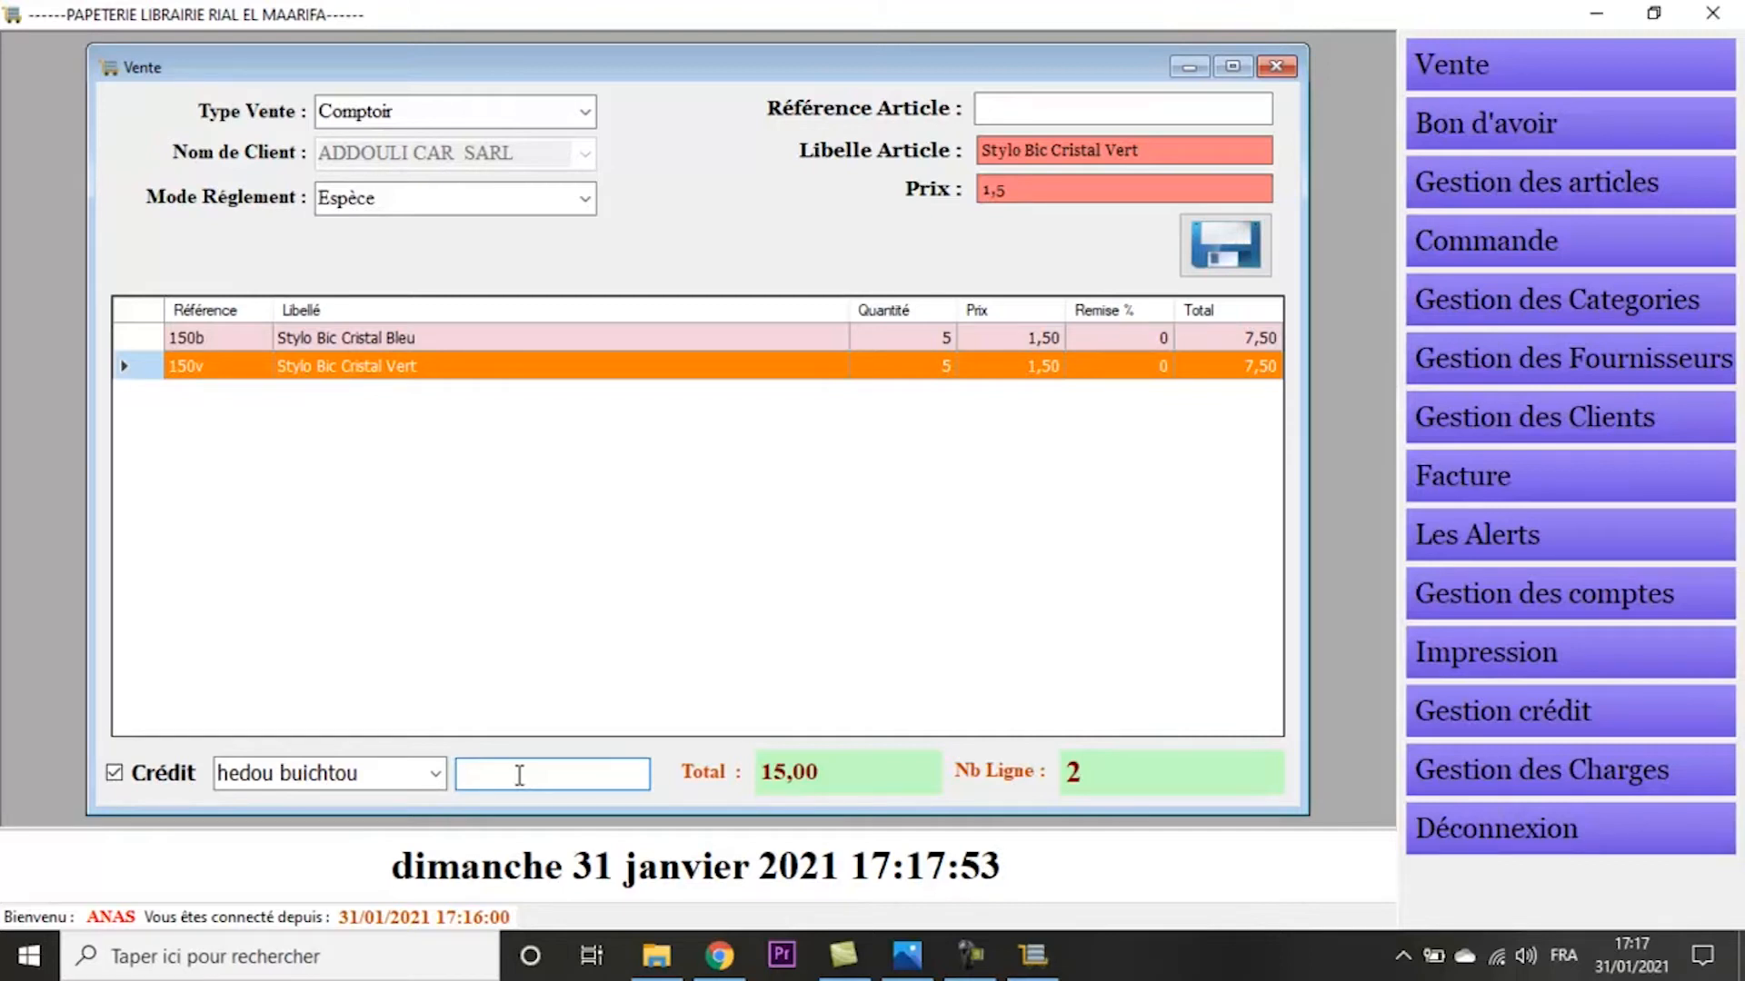
text(5)
- Save the sale and print its receipt
click(1259, 263)
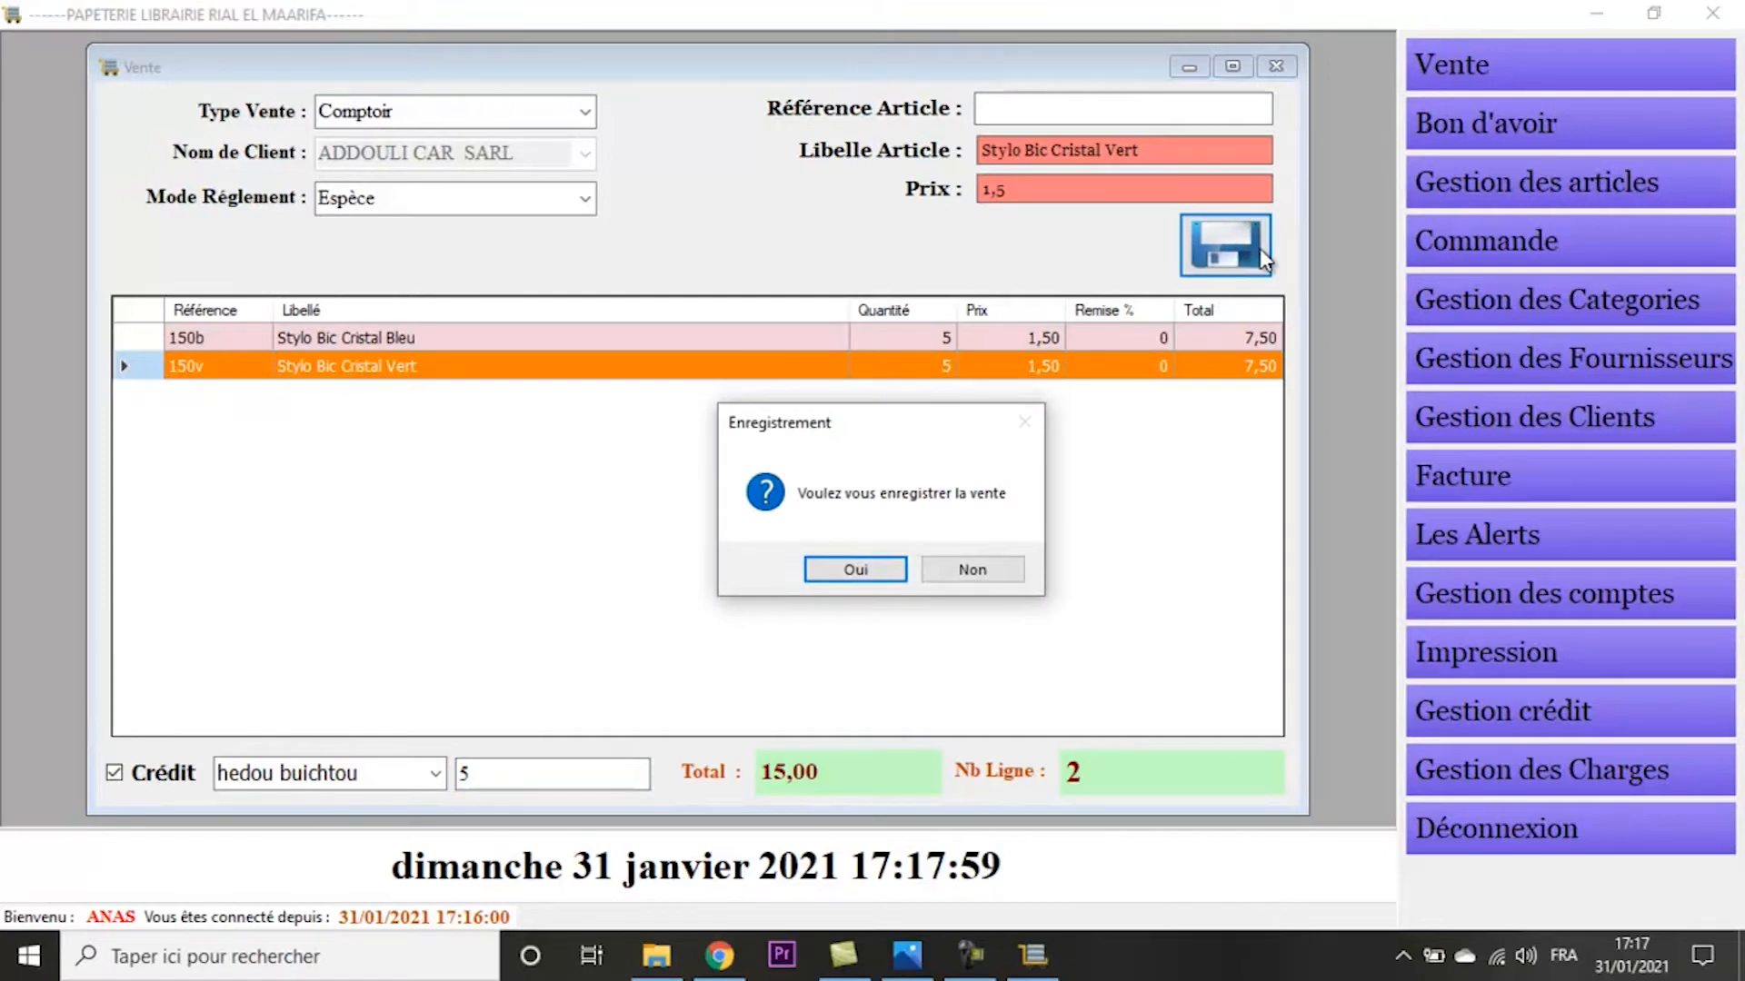
key(Return)
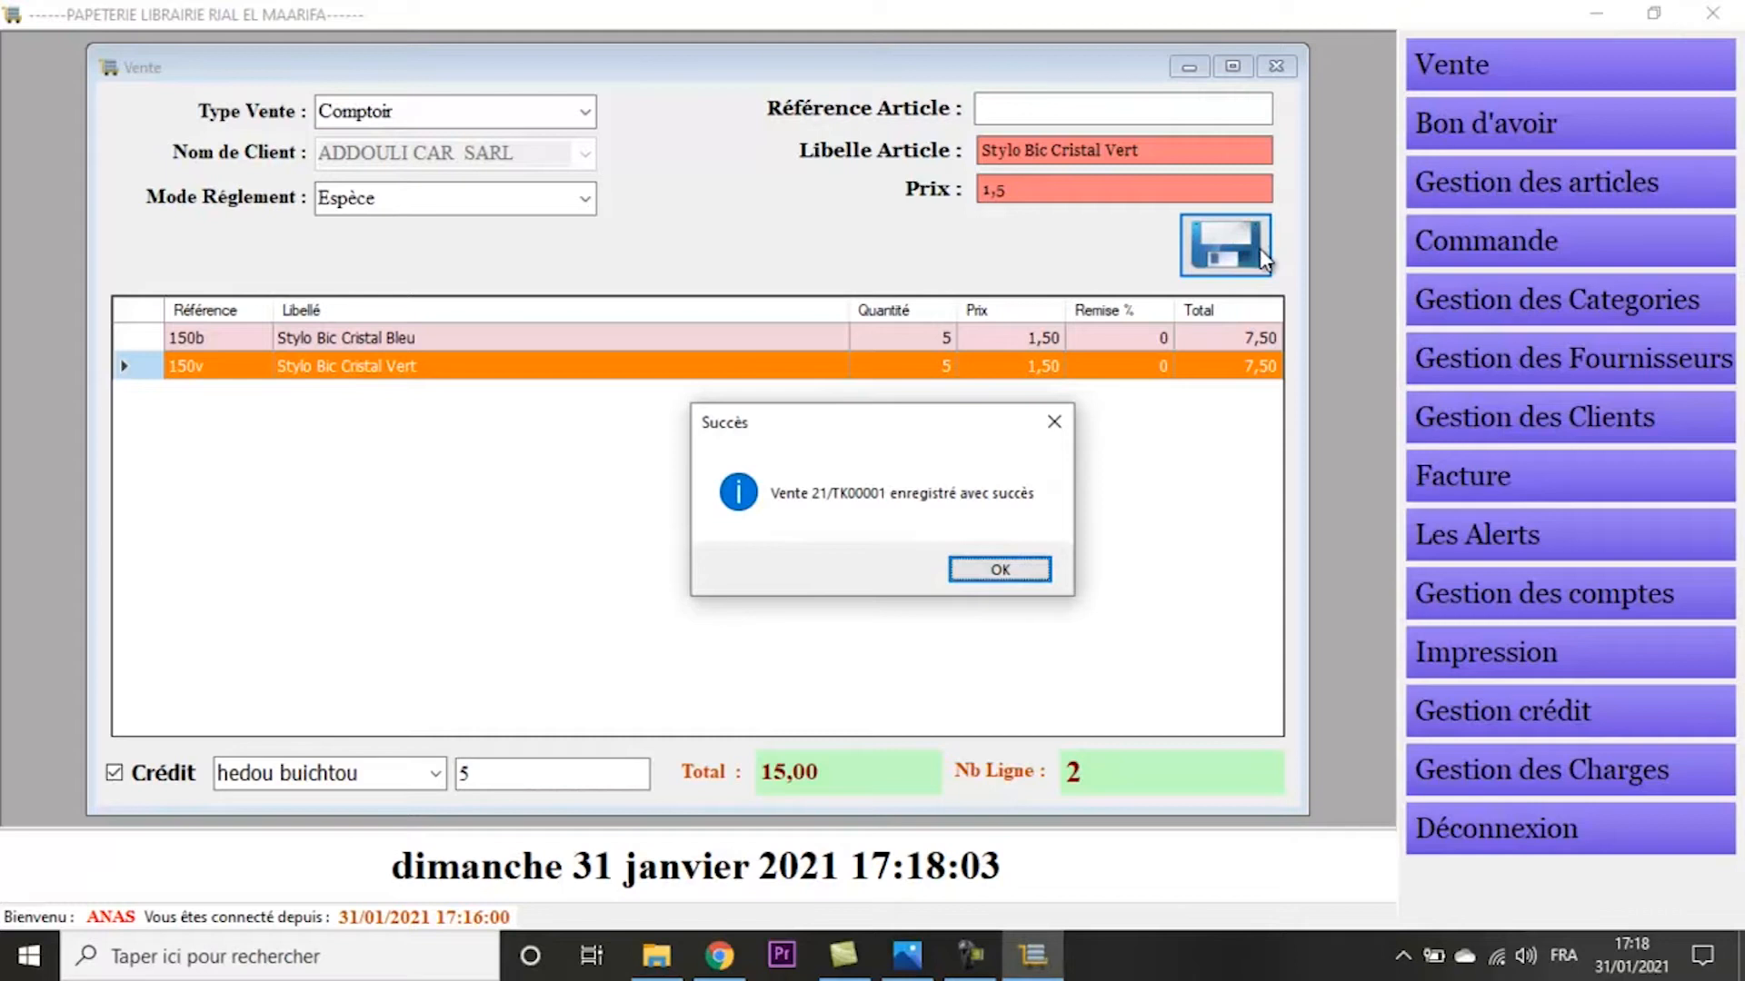
key(Return)
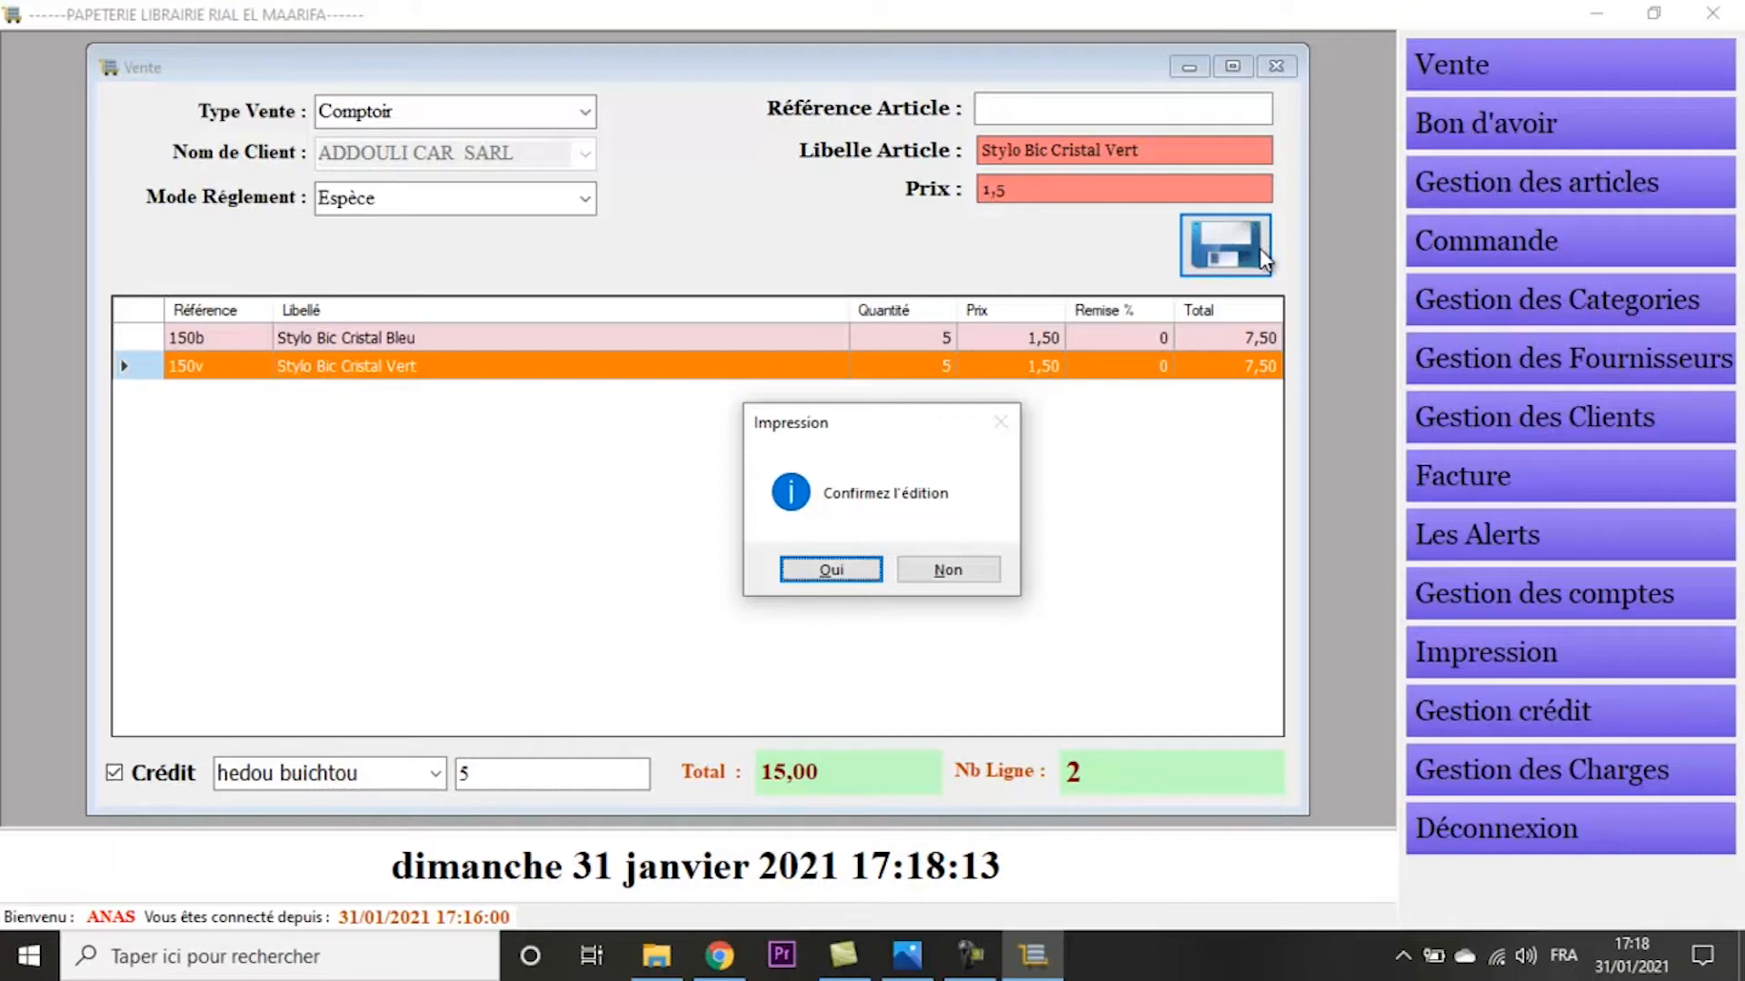
key(Return)
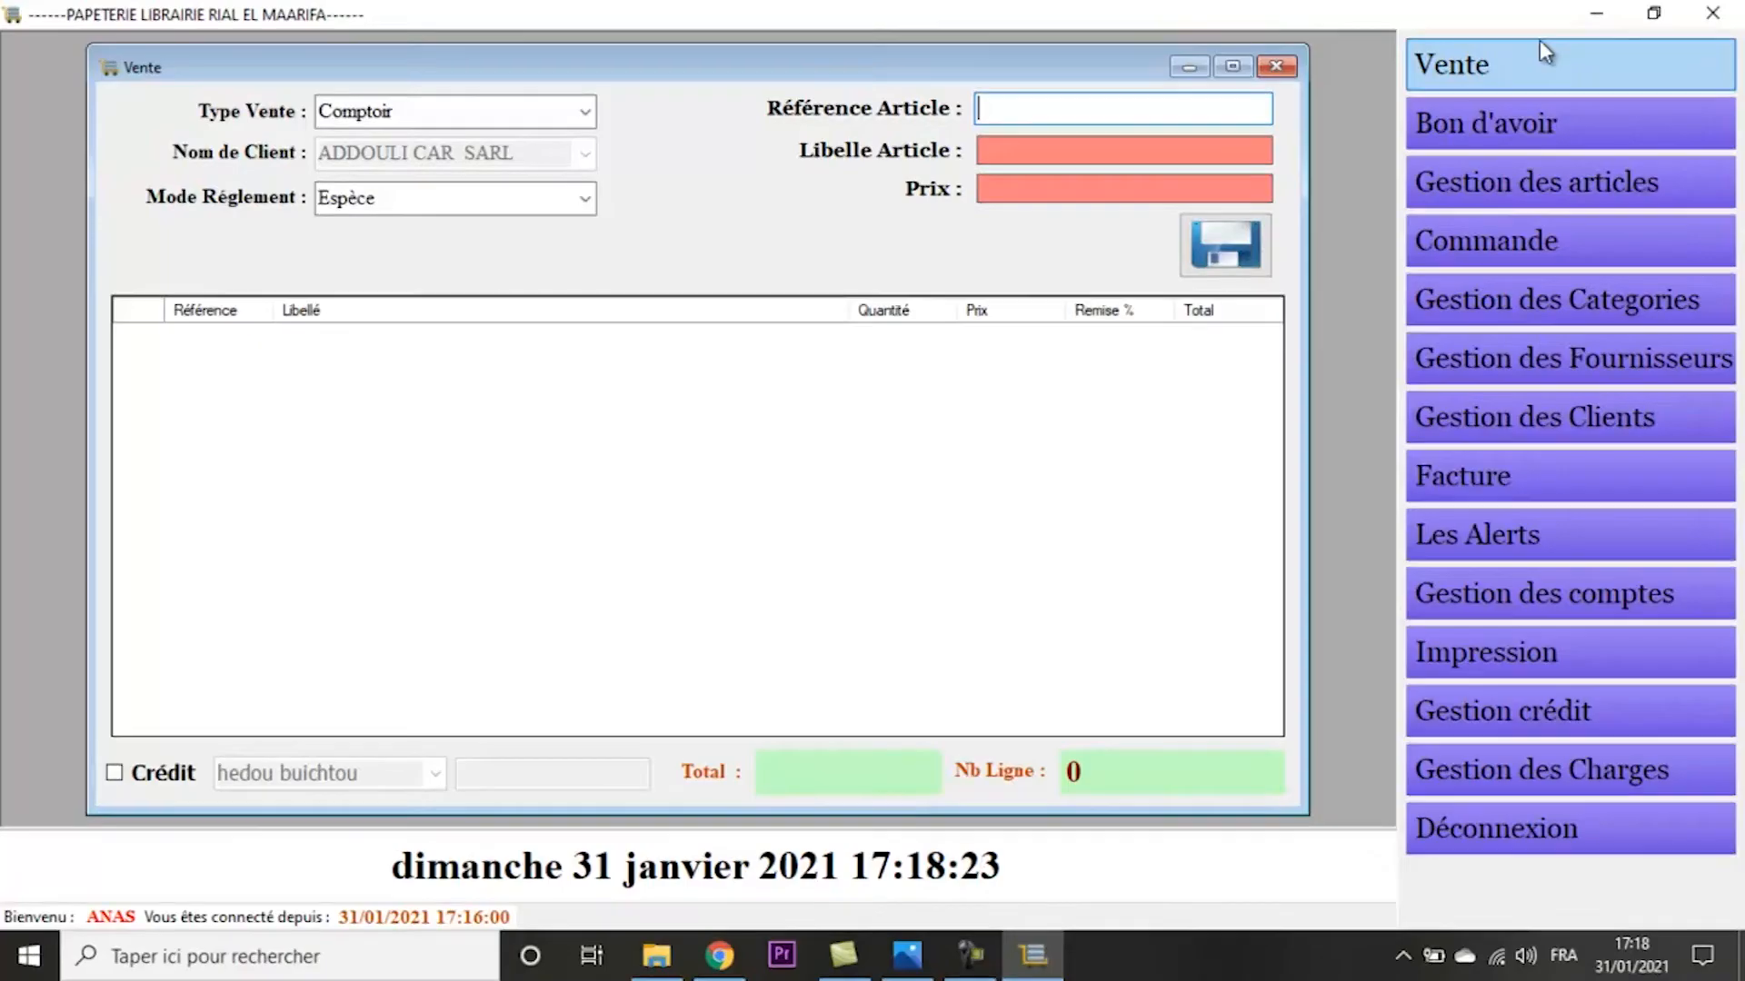
- Open the works entry form (Saisi des travaux) and review the available work types, keeping Photocopie
click(1526, 63)
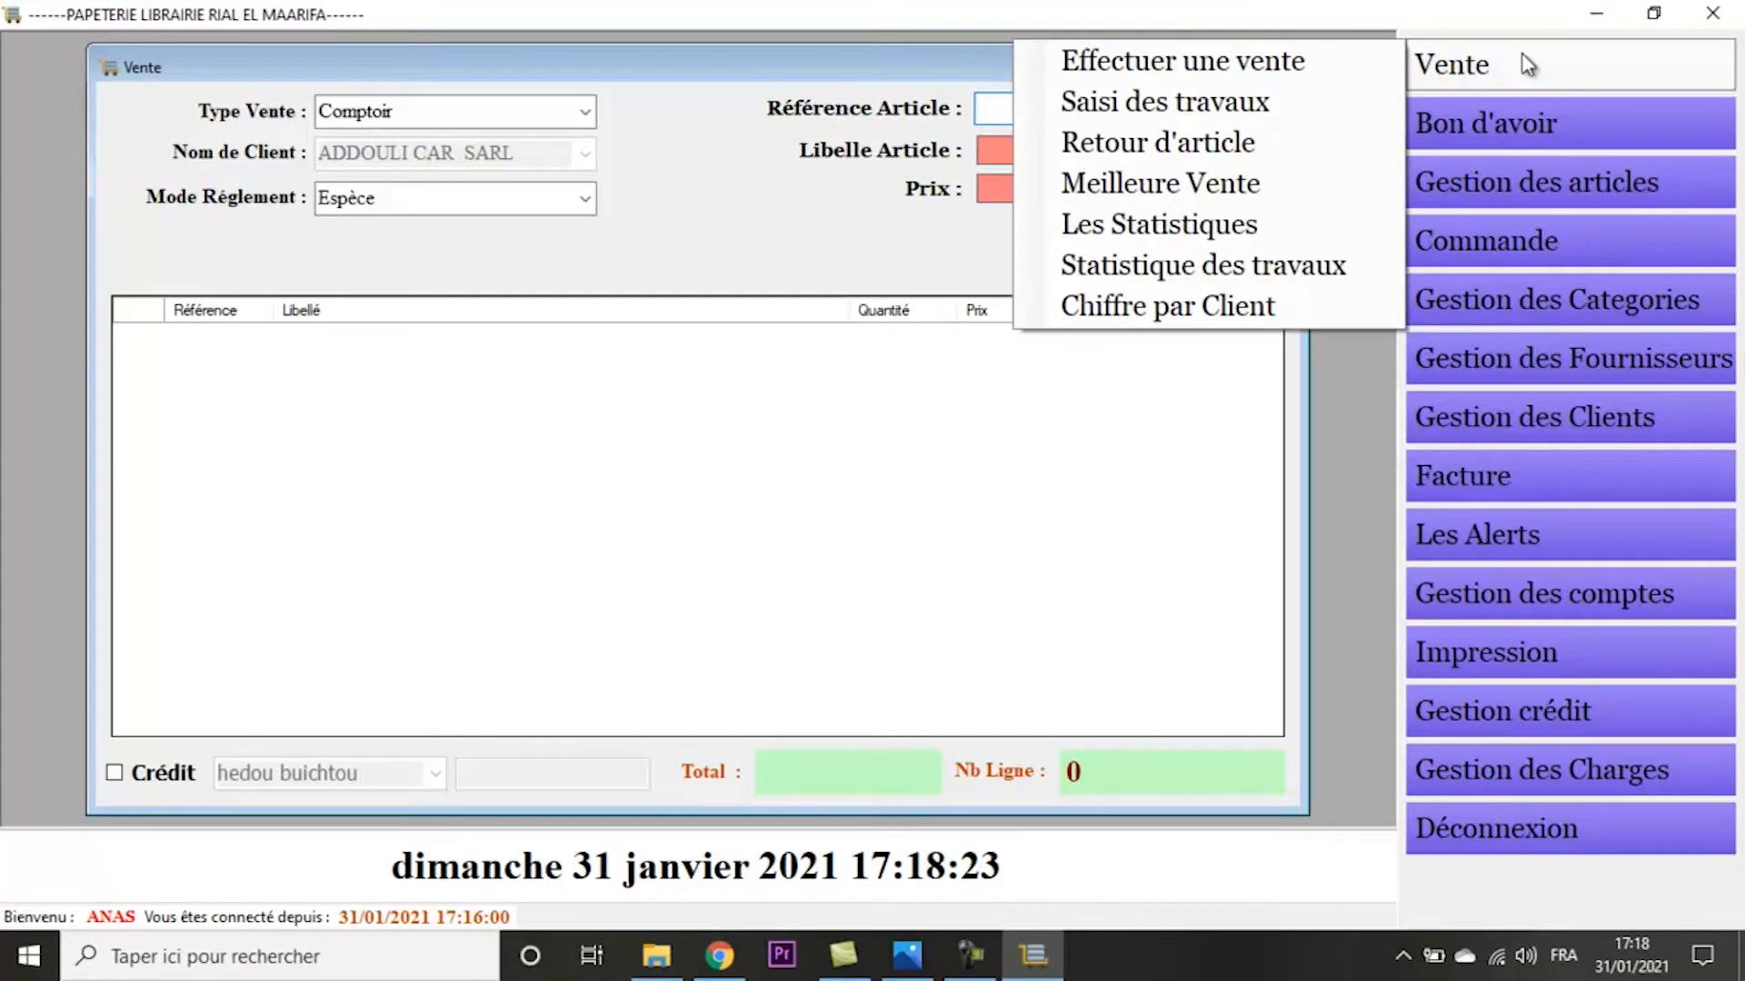
click(1289, 103)
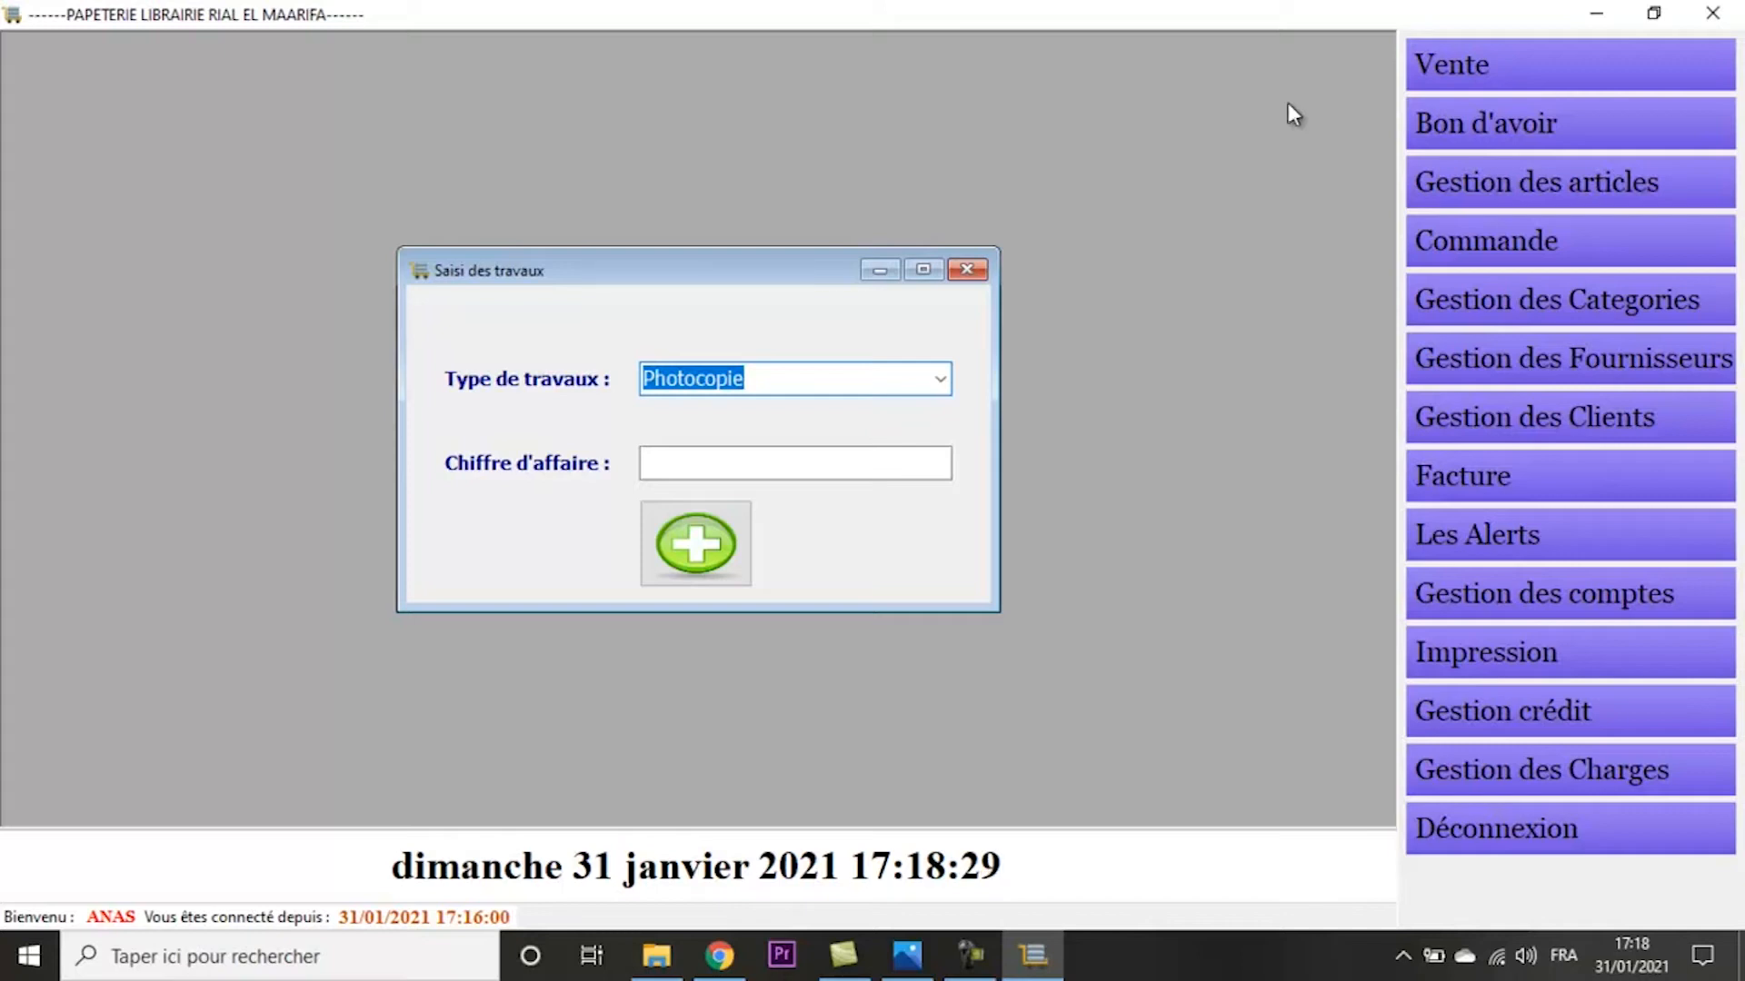
click(939, 378)
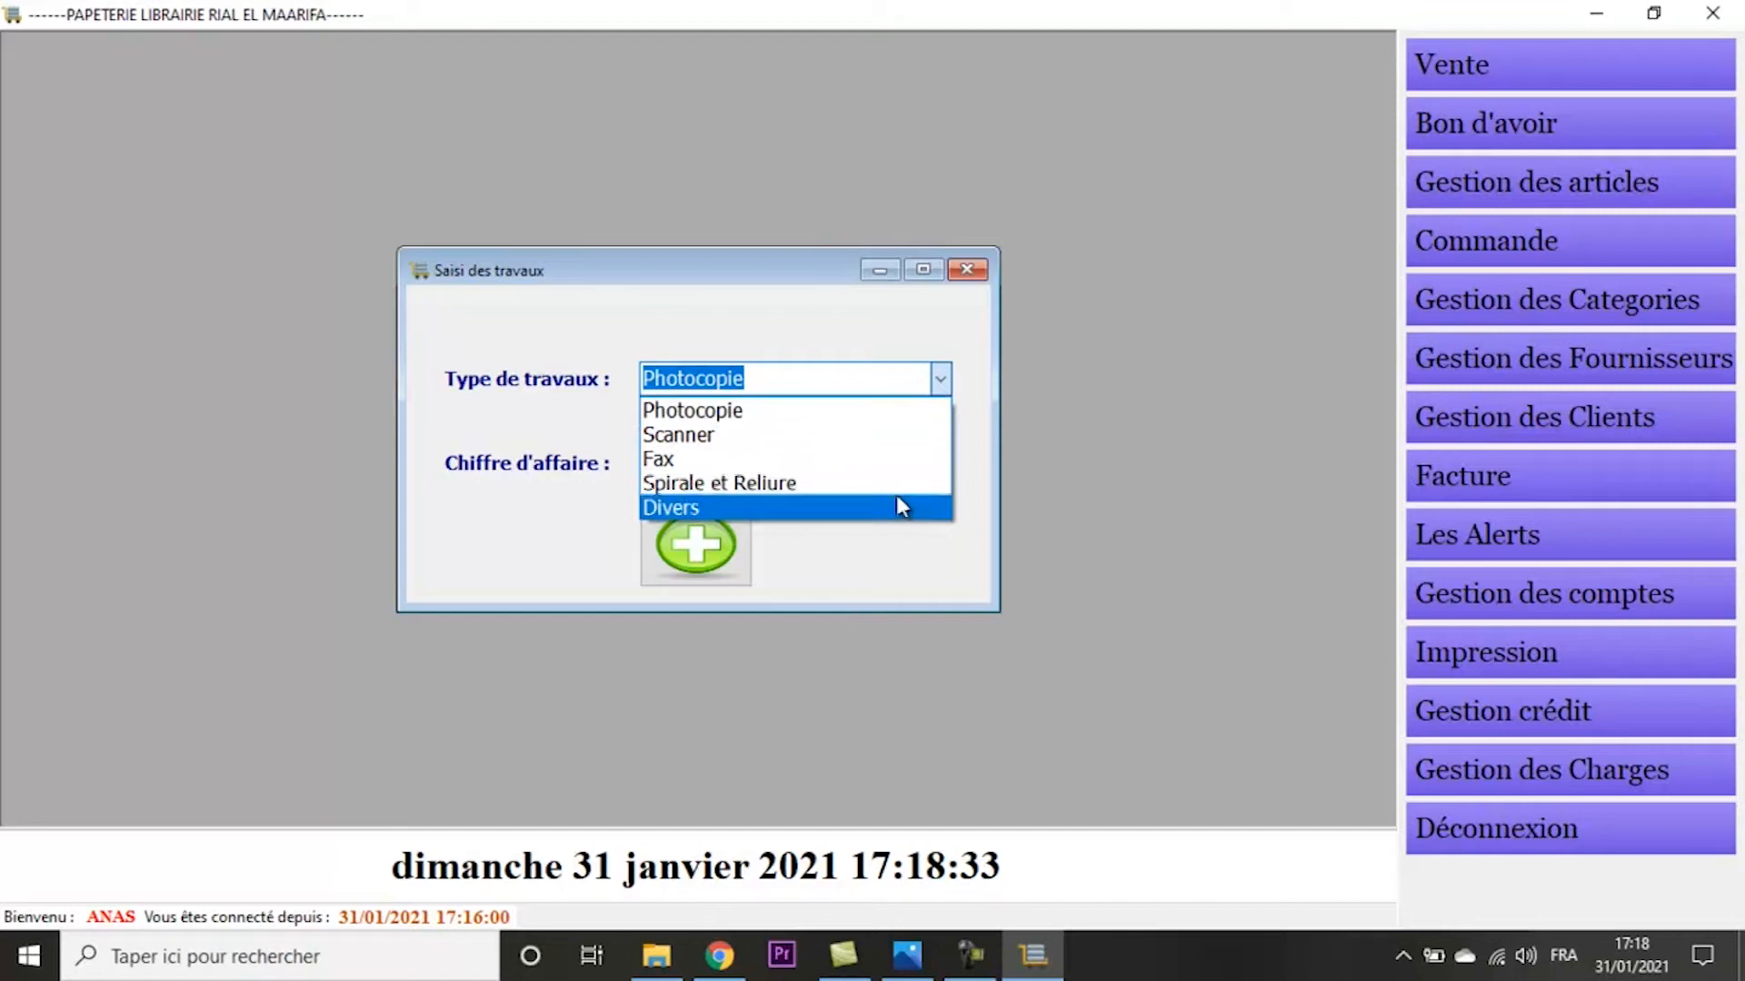
click(904, 548)
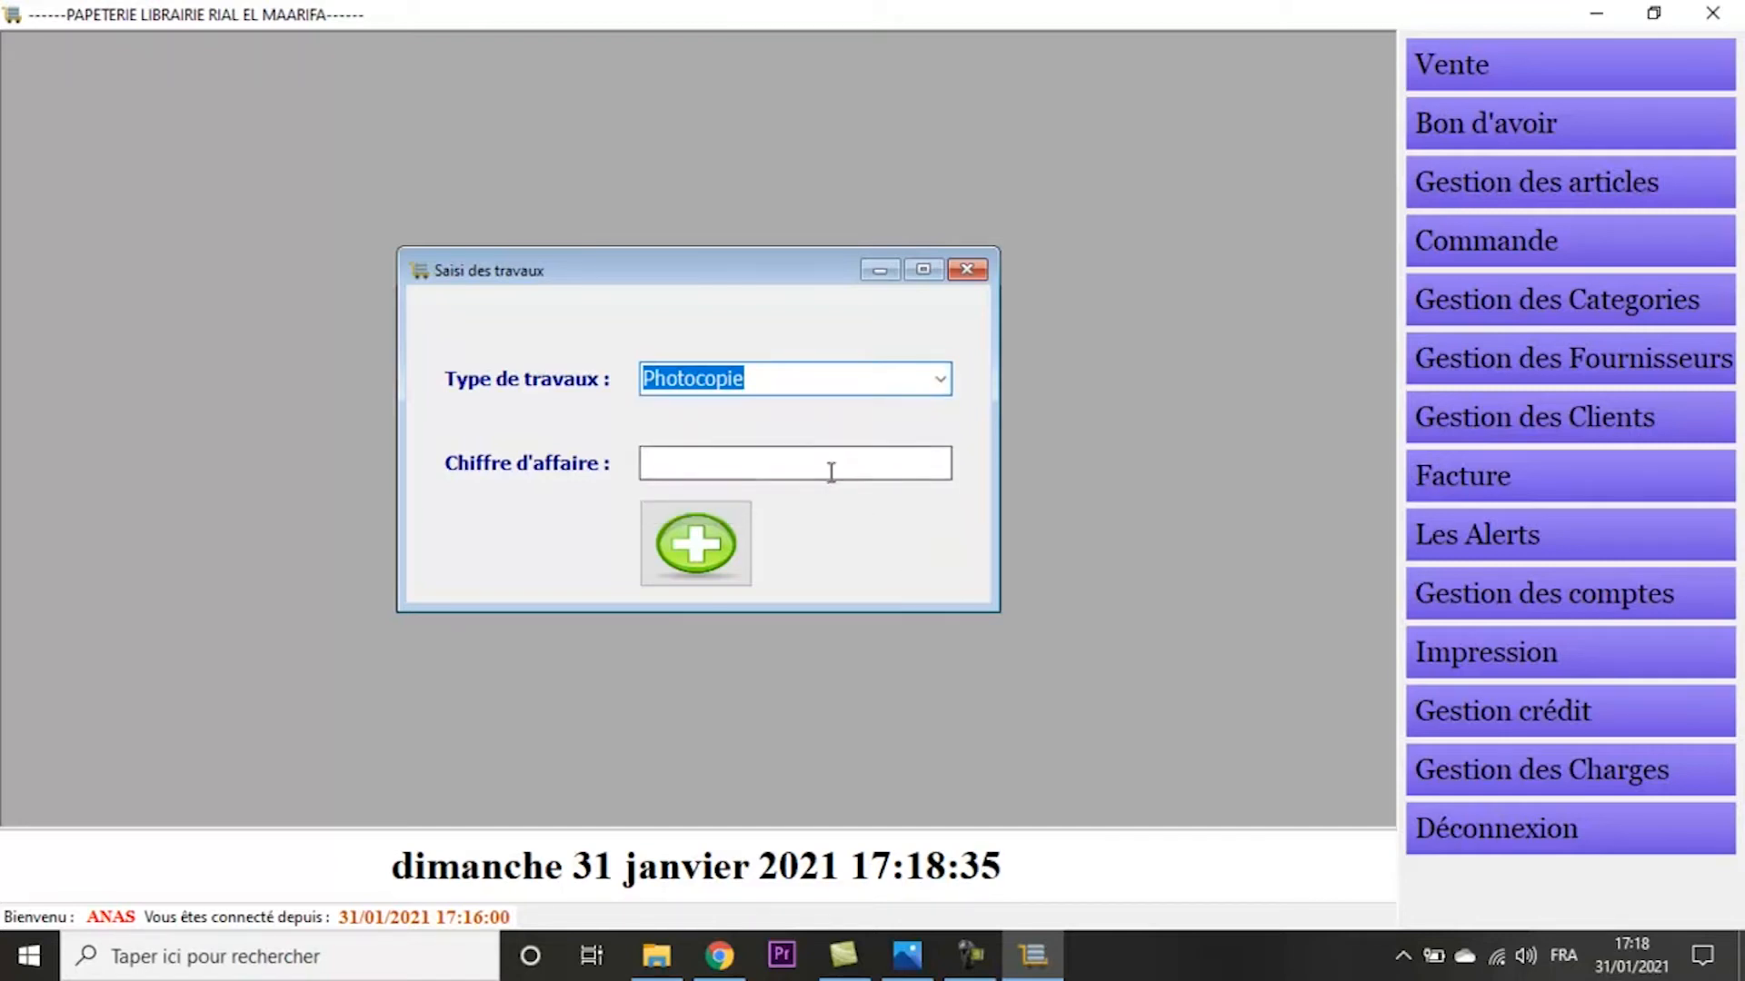
click(830, 471)
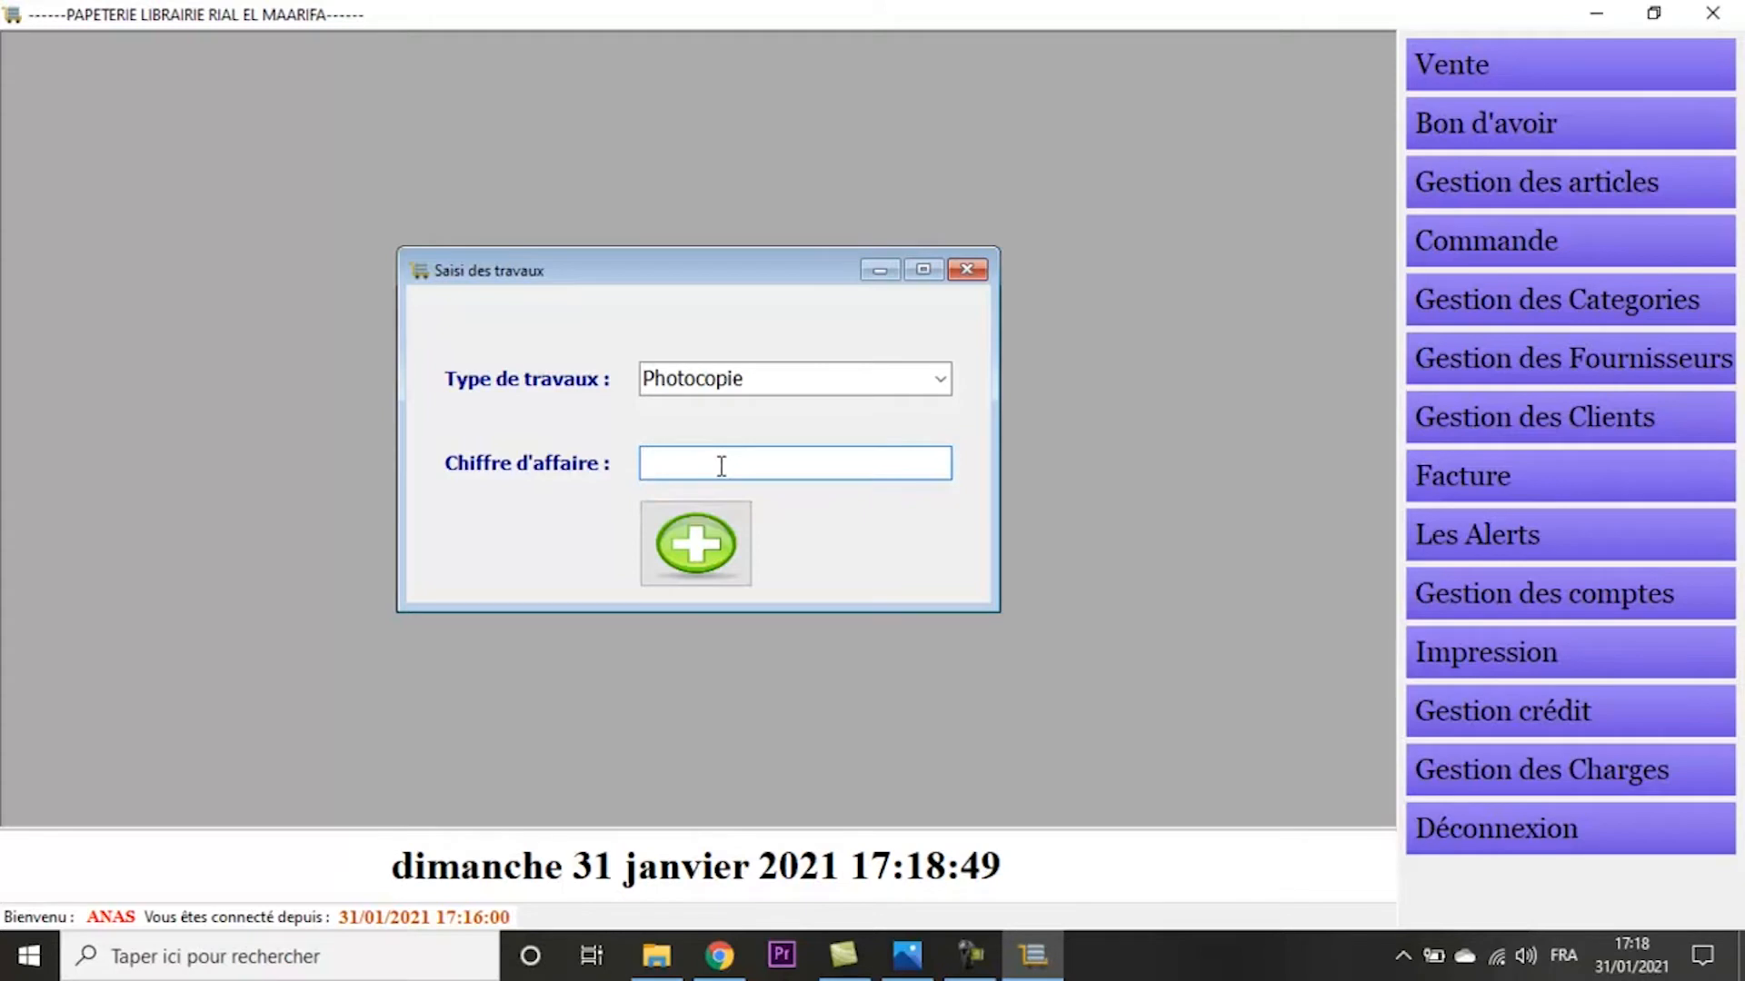
- View the works statistics for all types of work and close them
click(1565, 73)
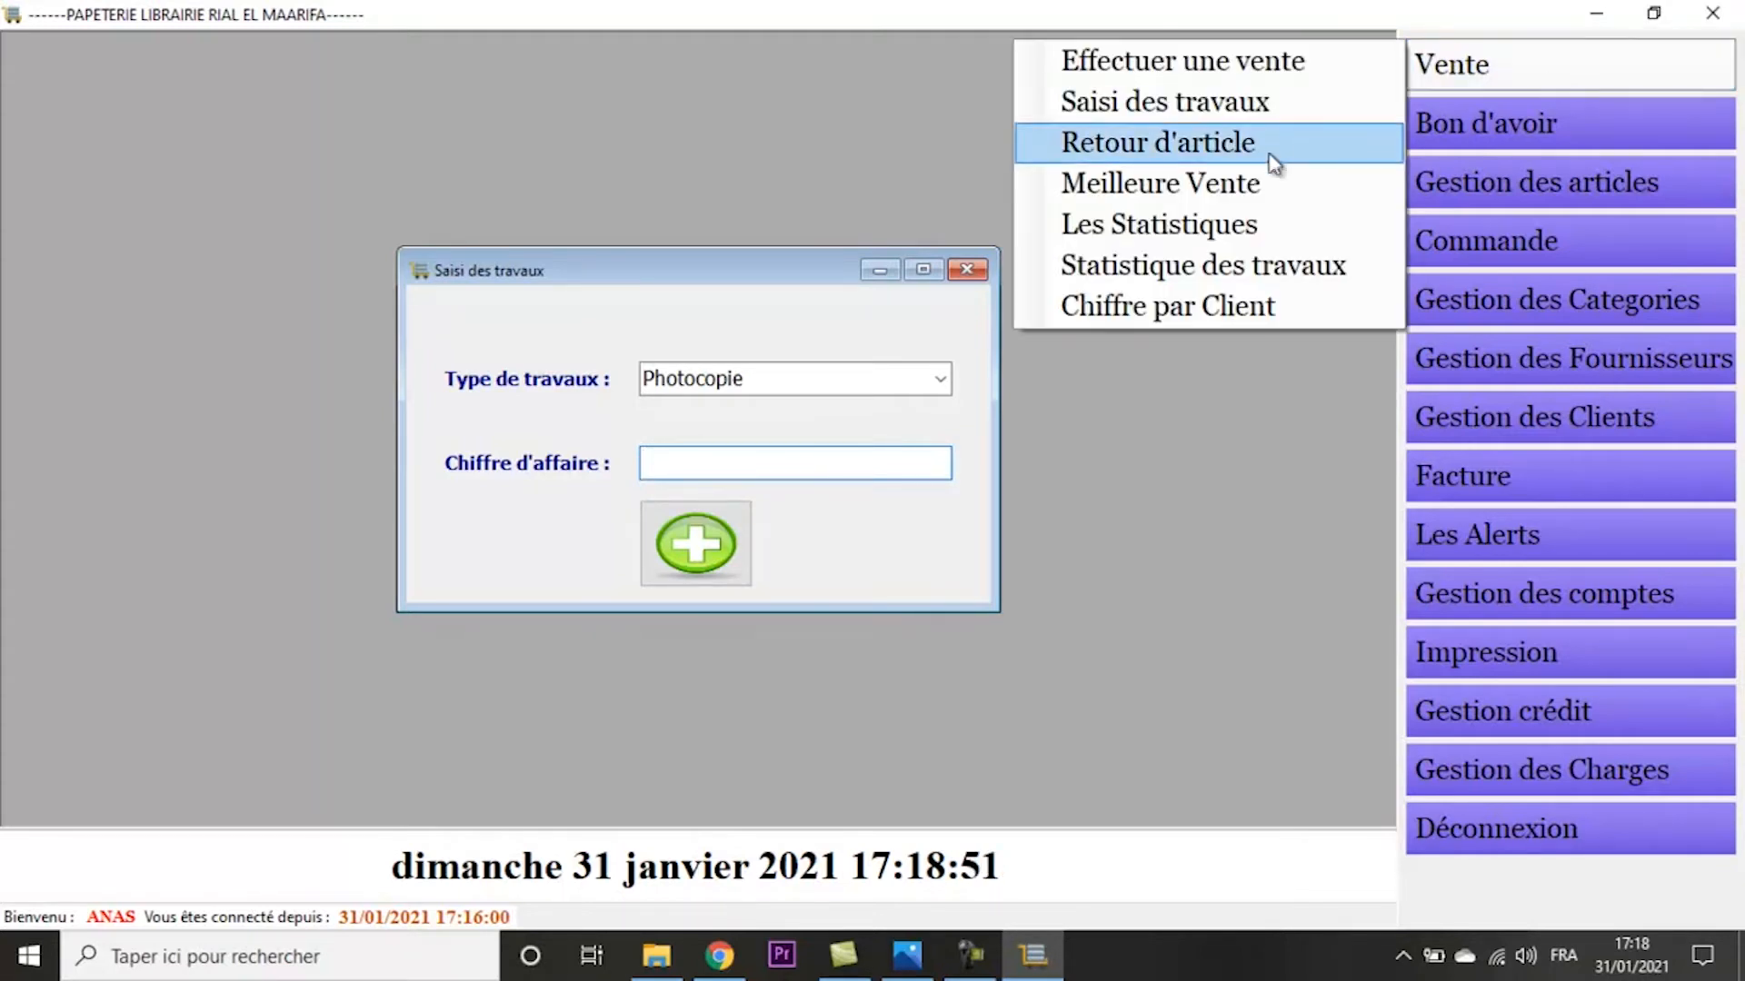
click(1223, 269)
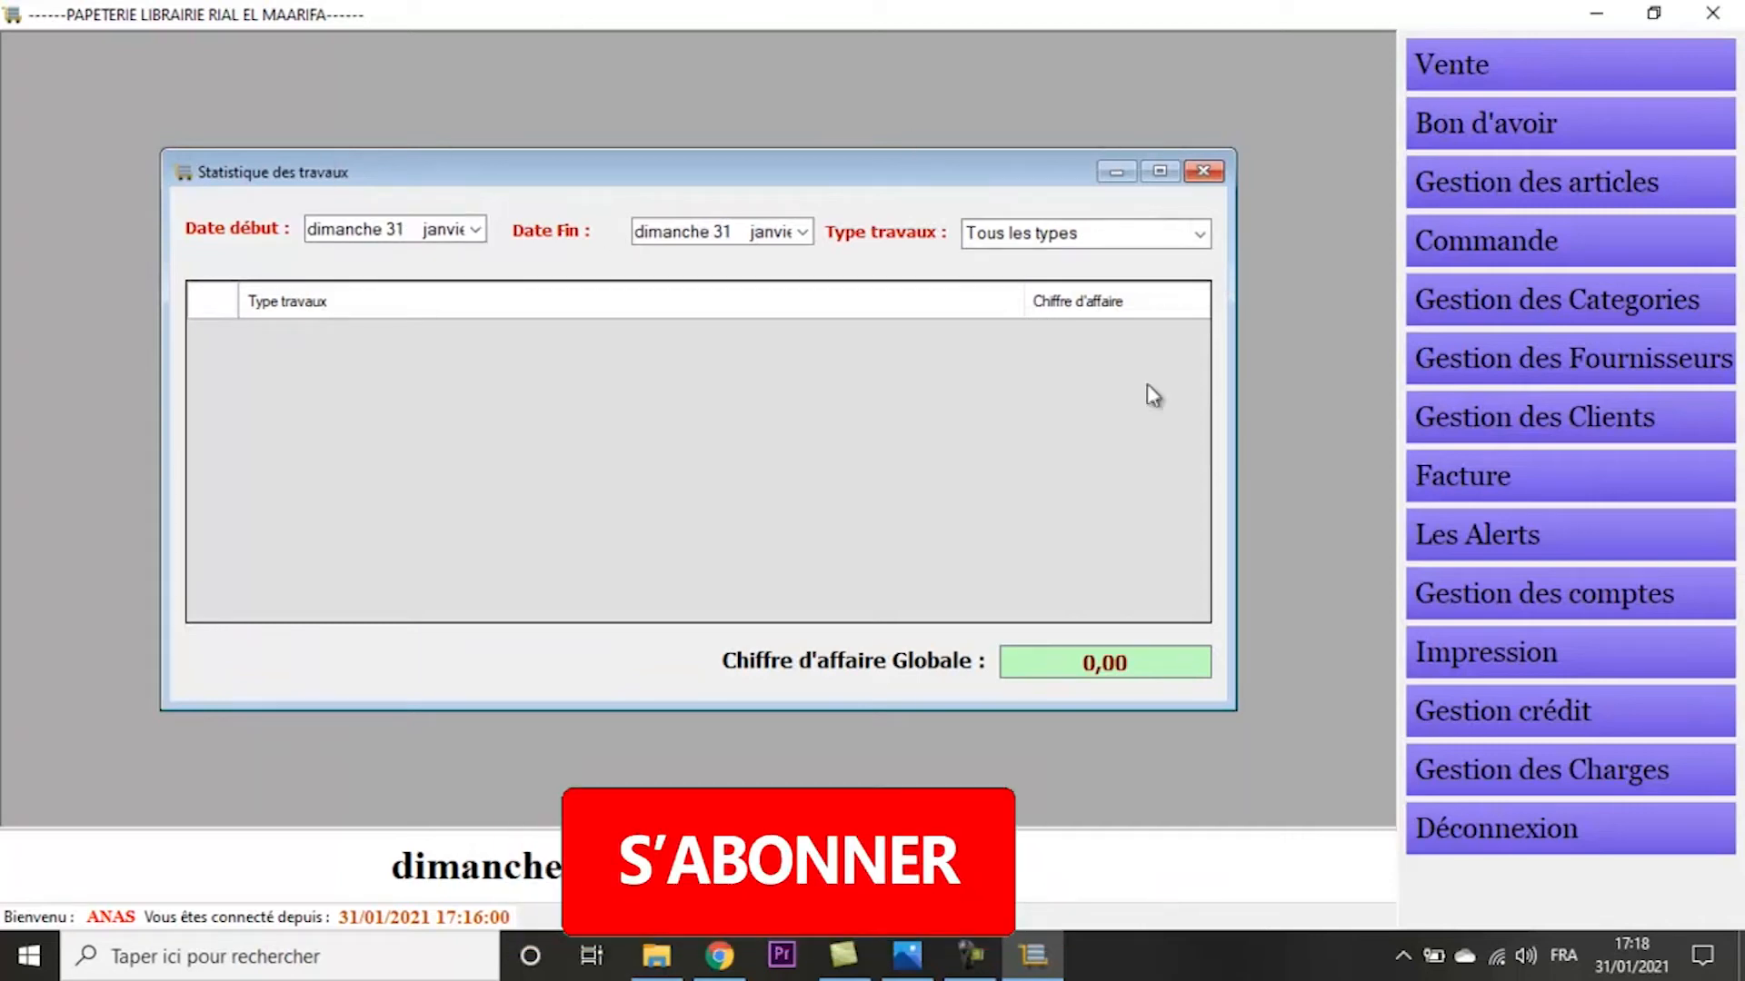
click(1201, 173)
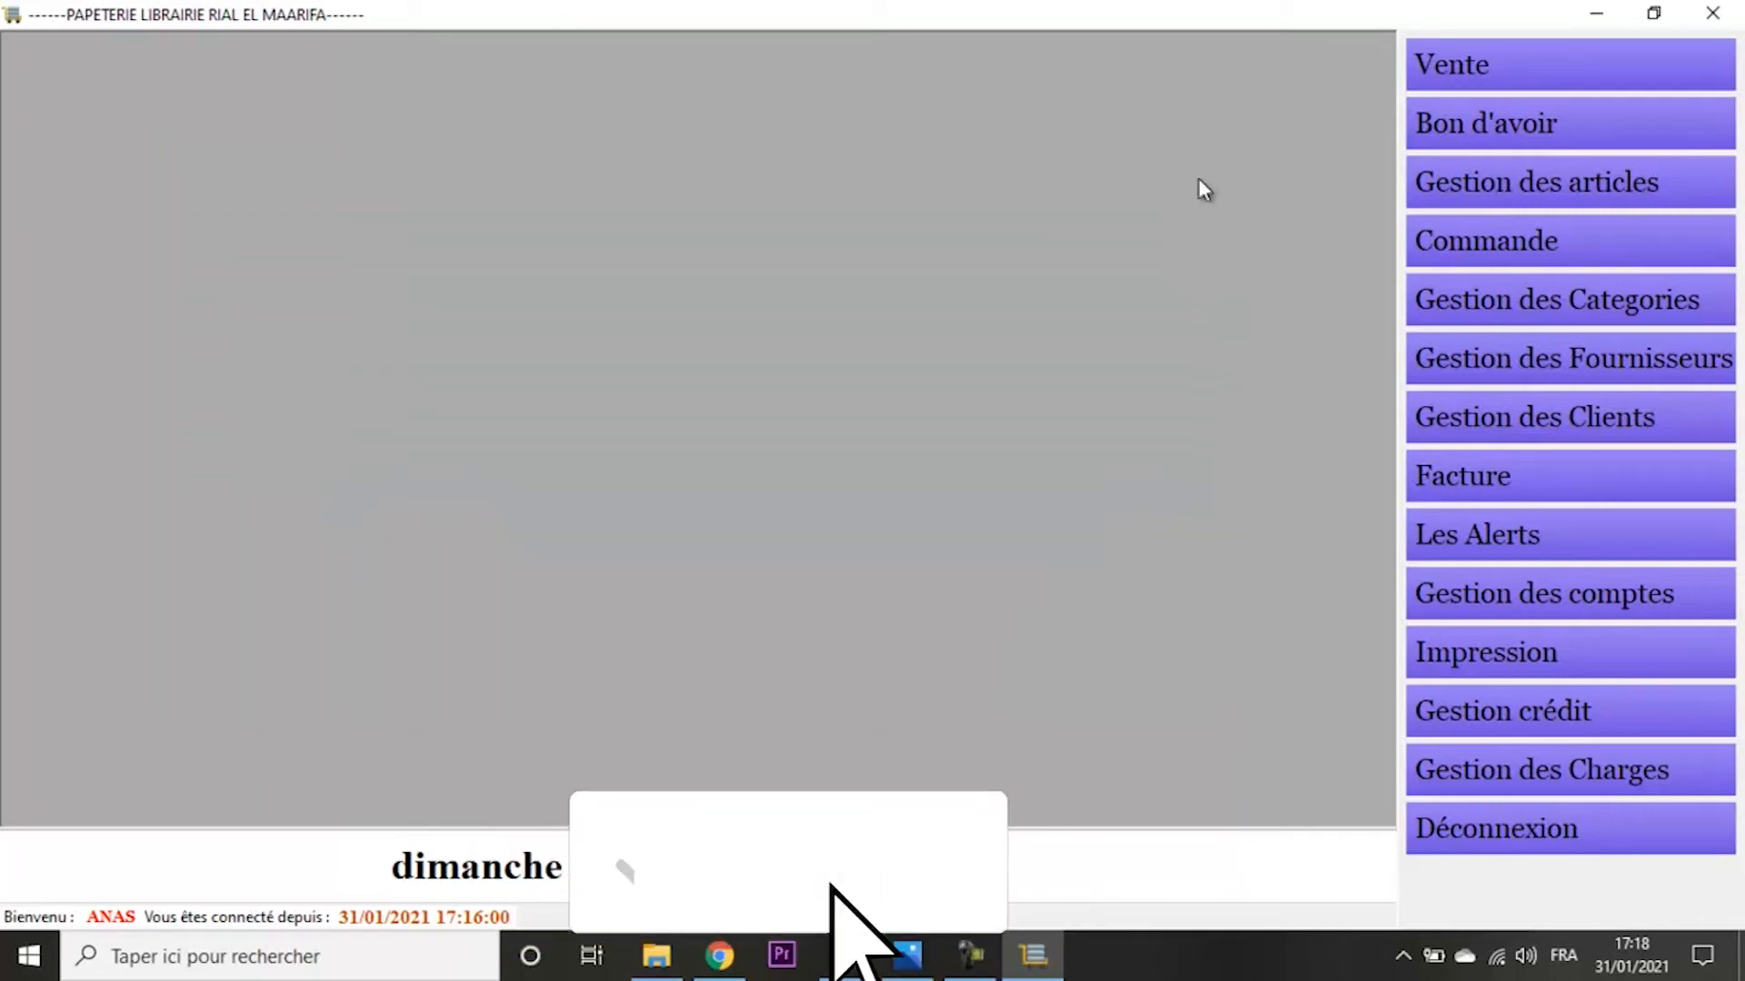
- Search the best-selling products (Meilleure Vente) for 31 January 2021
click(1481, 86)
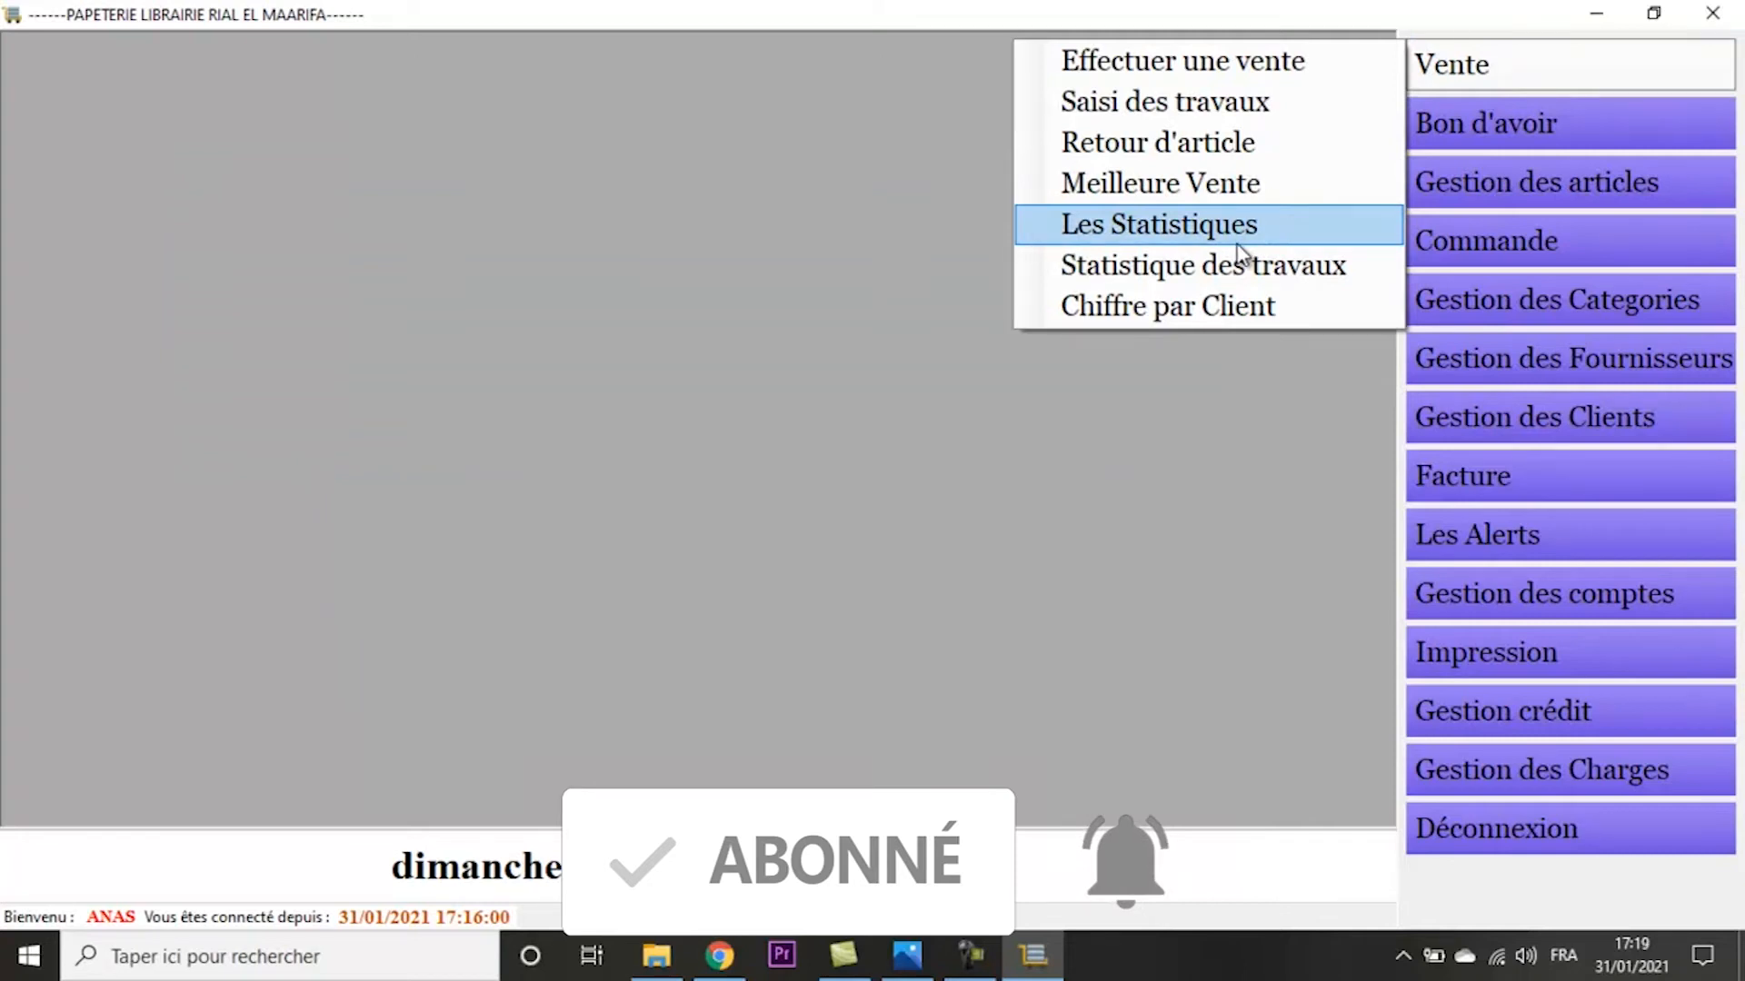
click(1254, 187)
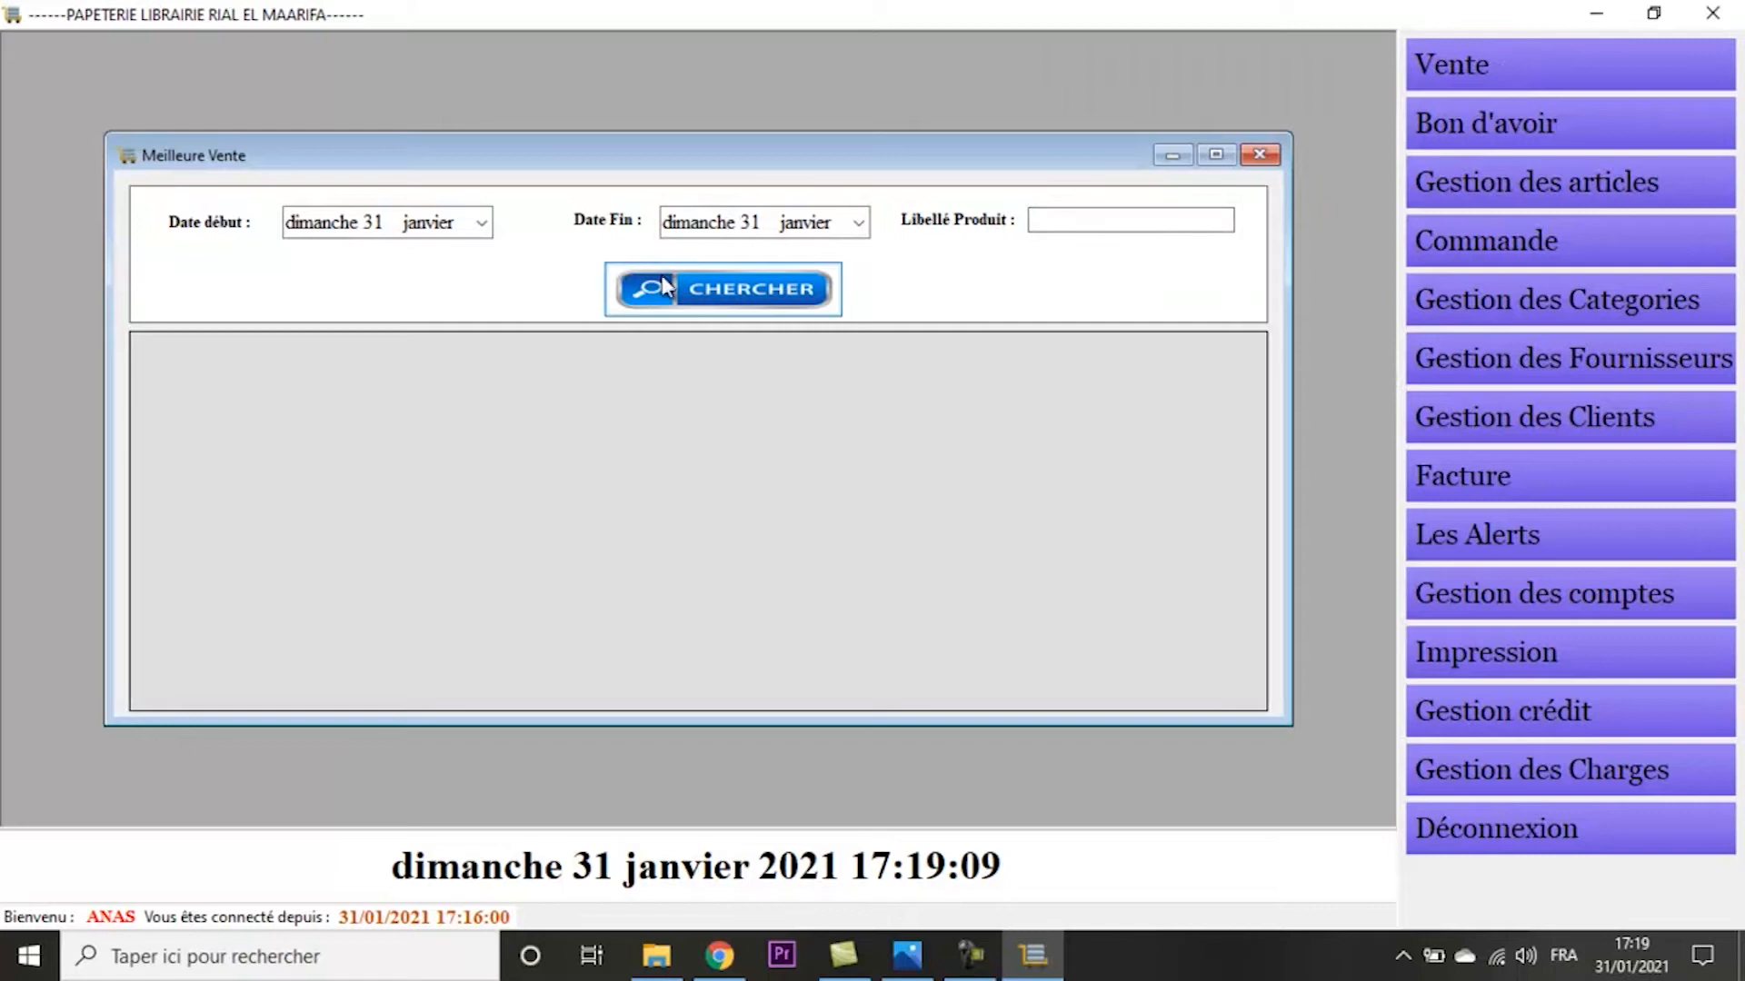
click(732, 301)
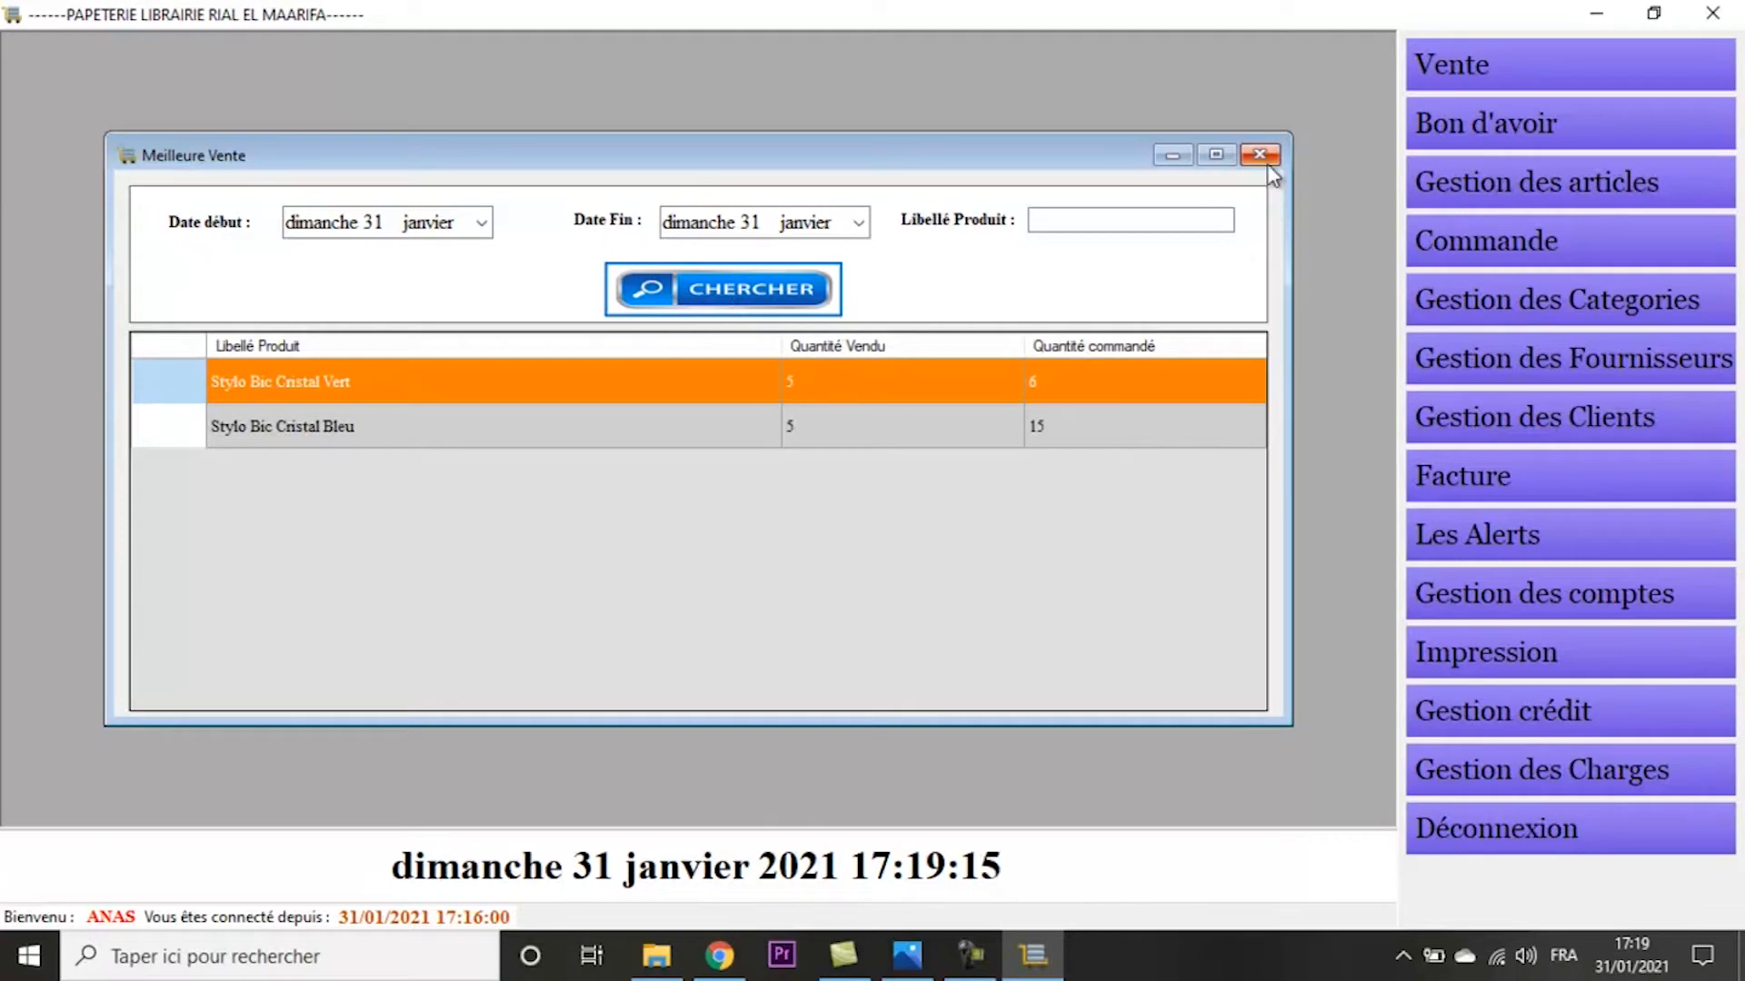
- Search the sales statistics for 31 January 2021 across all sellers and sale types, and open the turnover-by-client form
click(1714, 86)
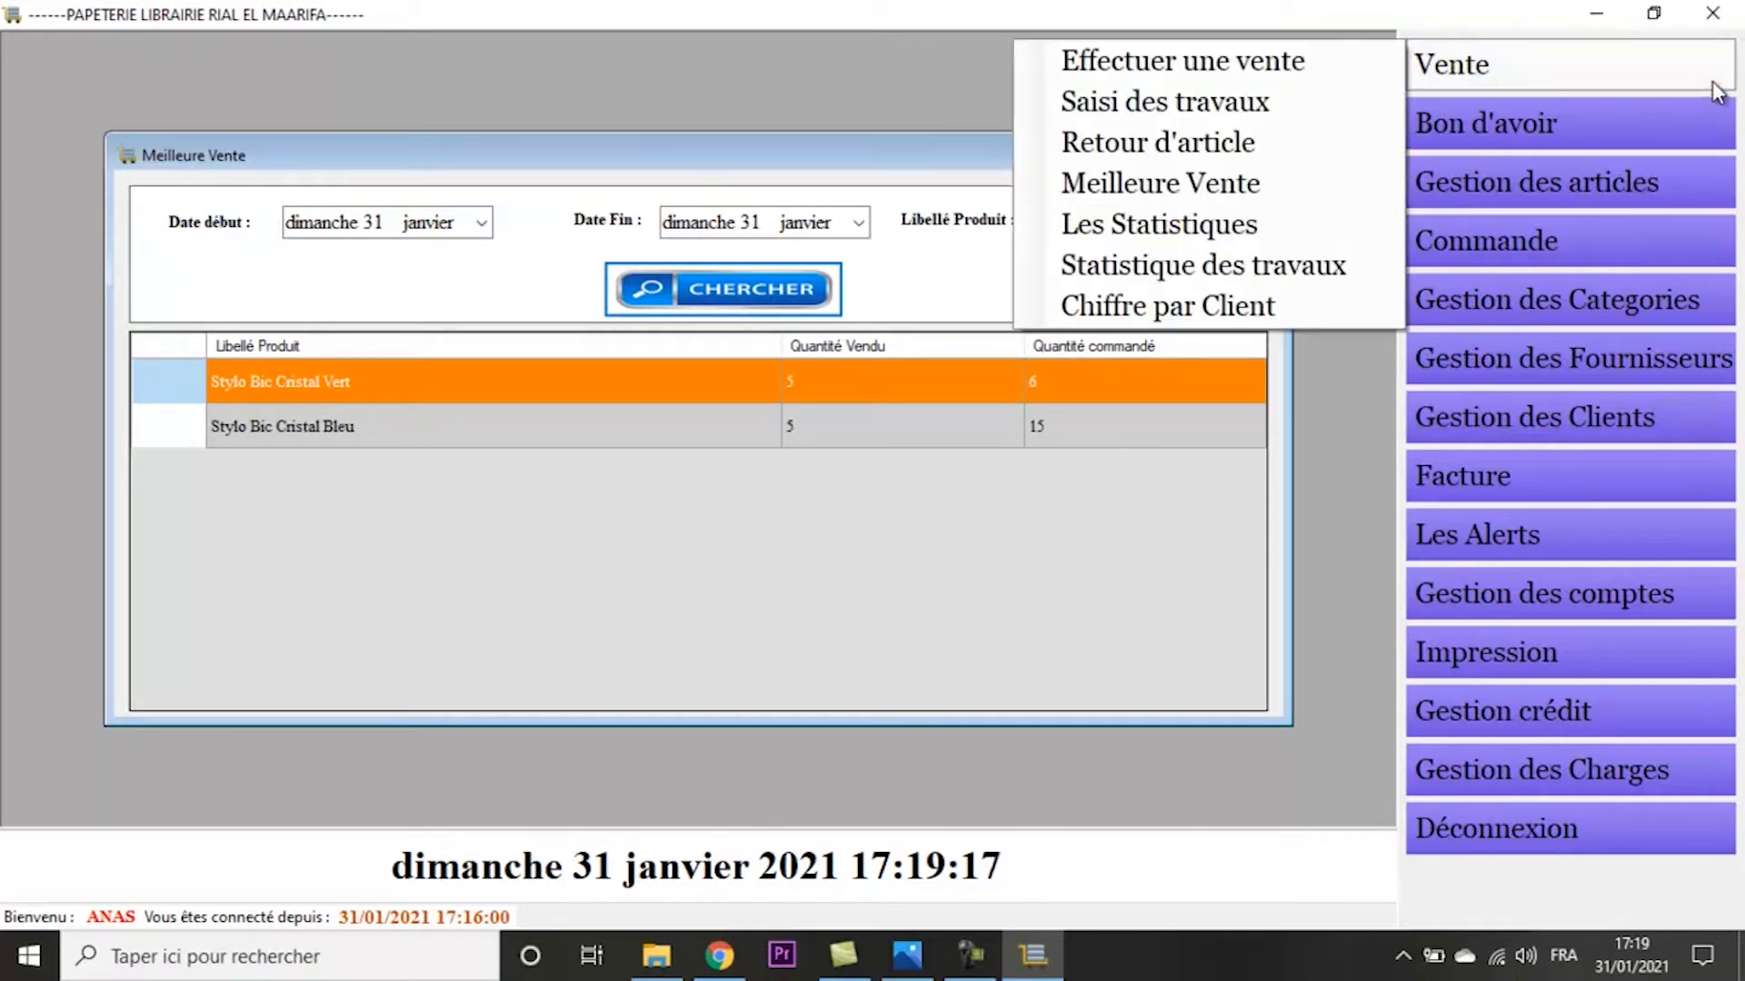
click(1138, 222)
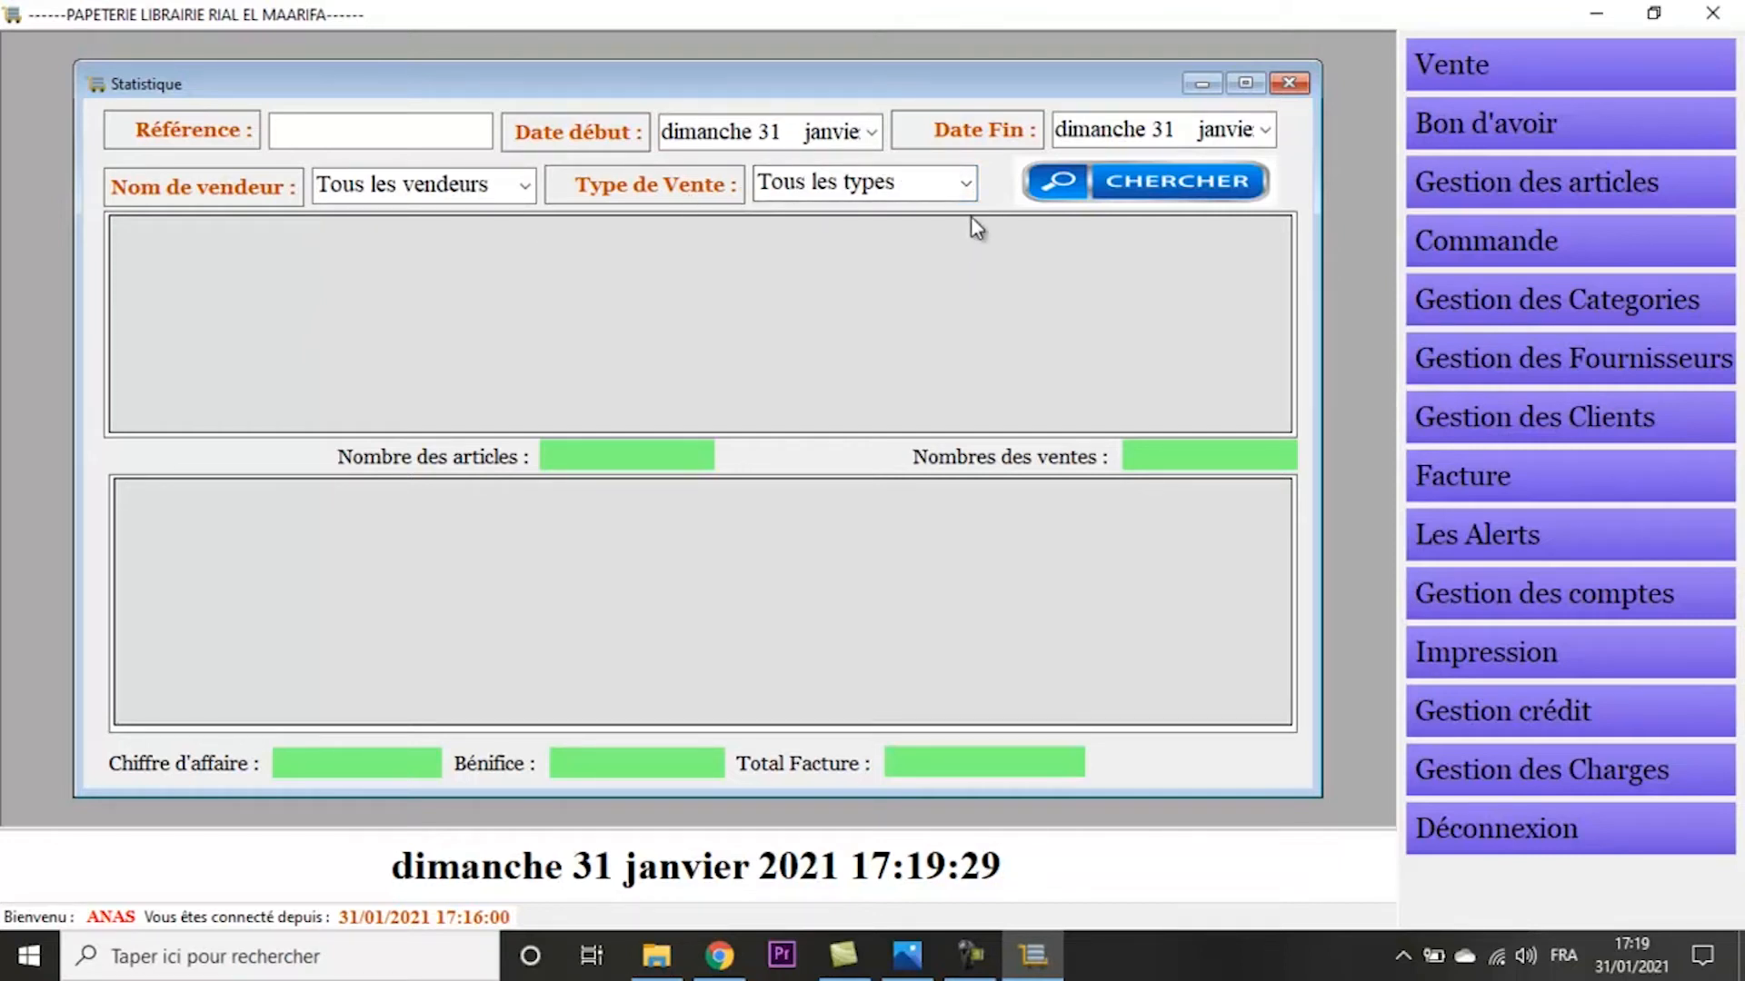
click(1070, 189)
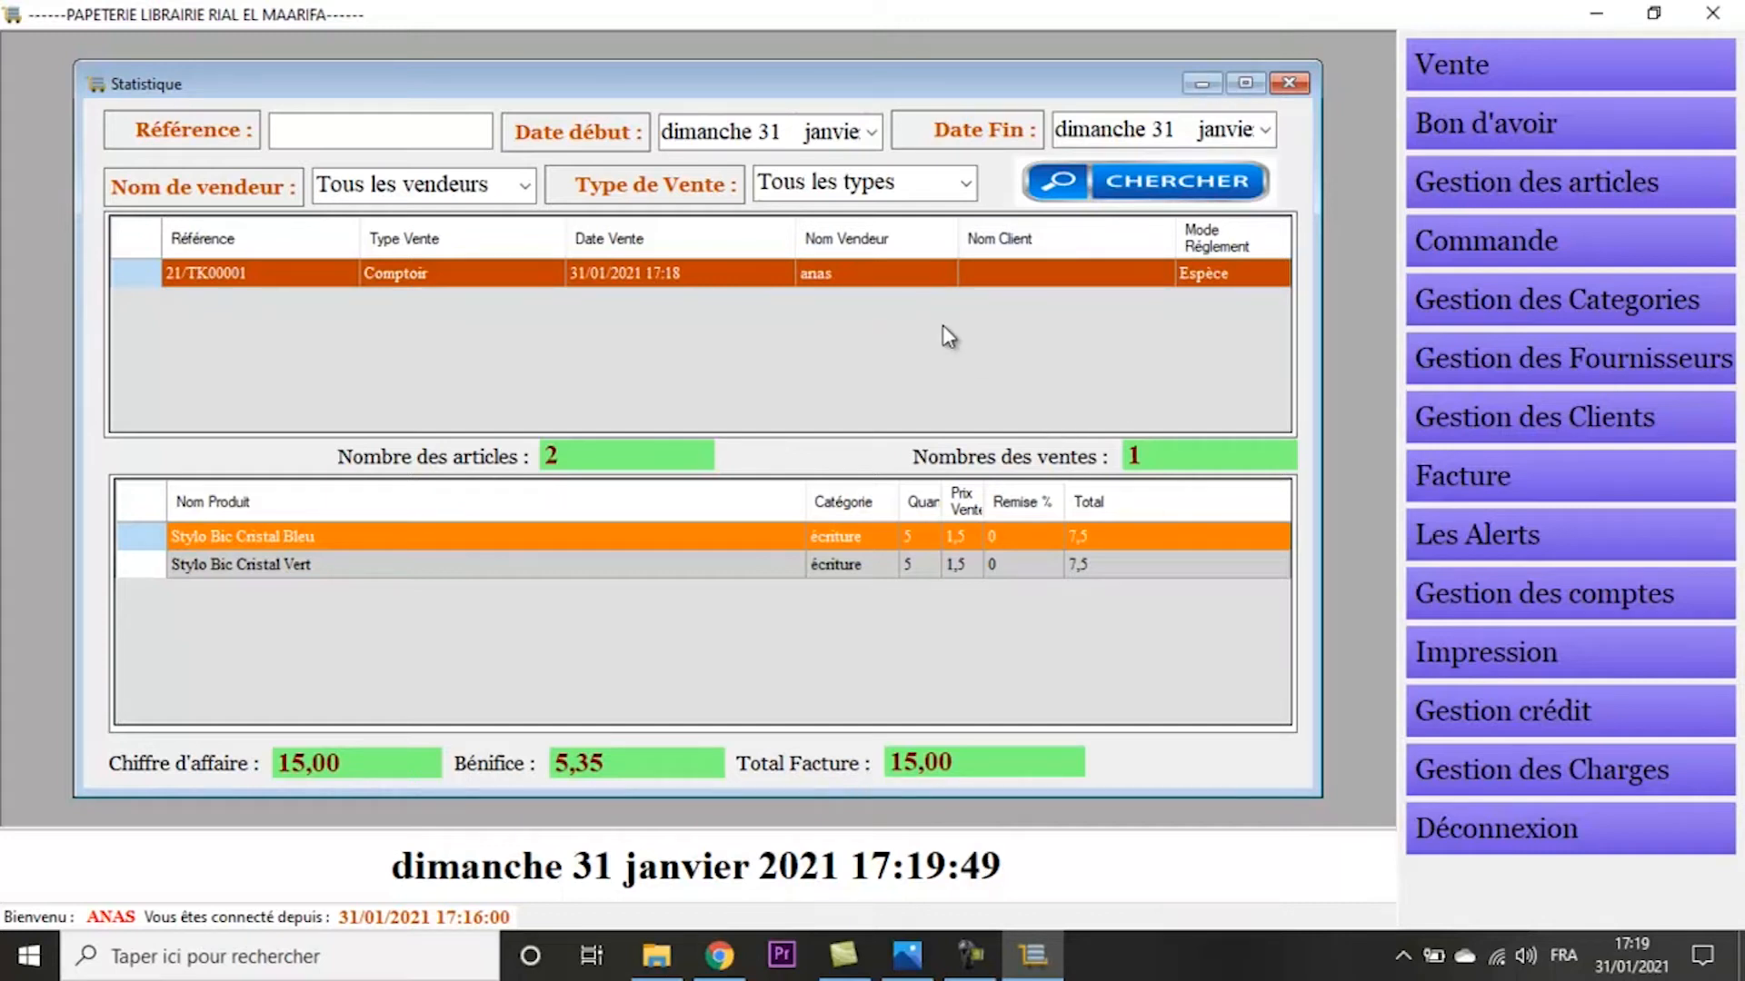
click(1445, 79)
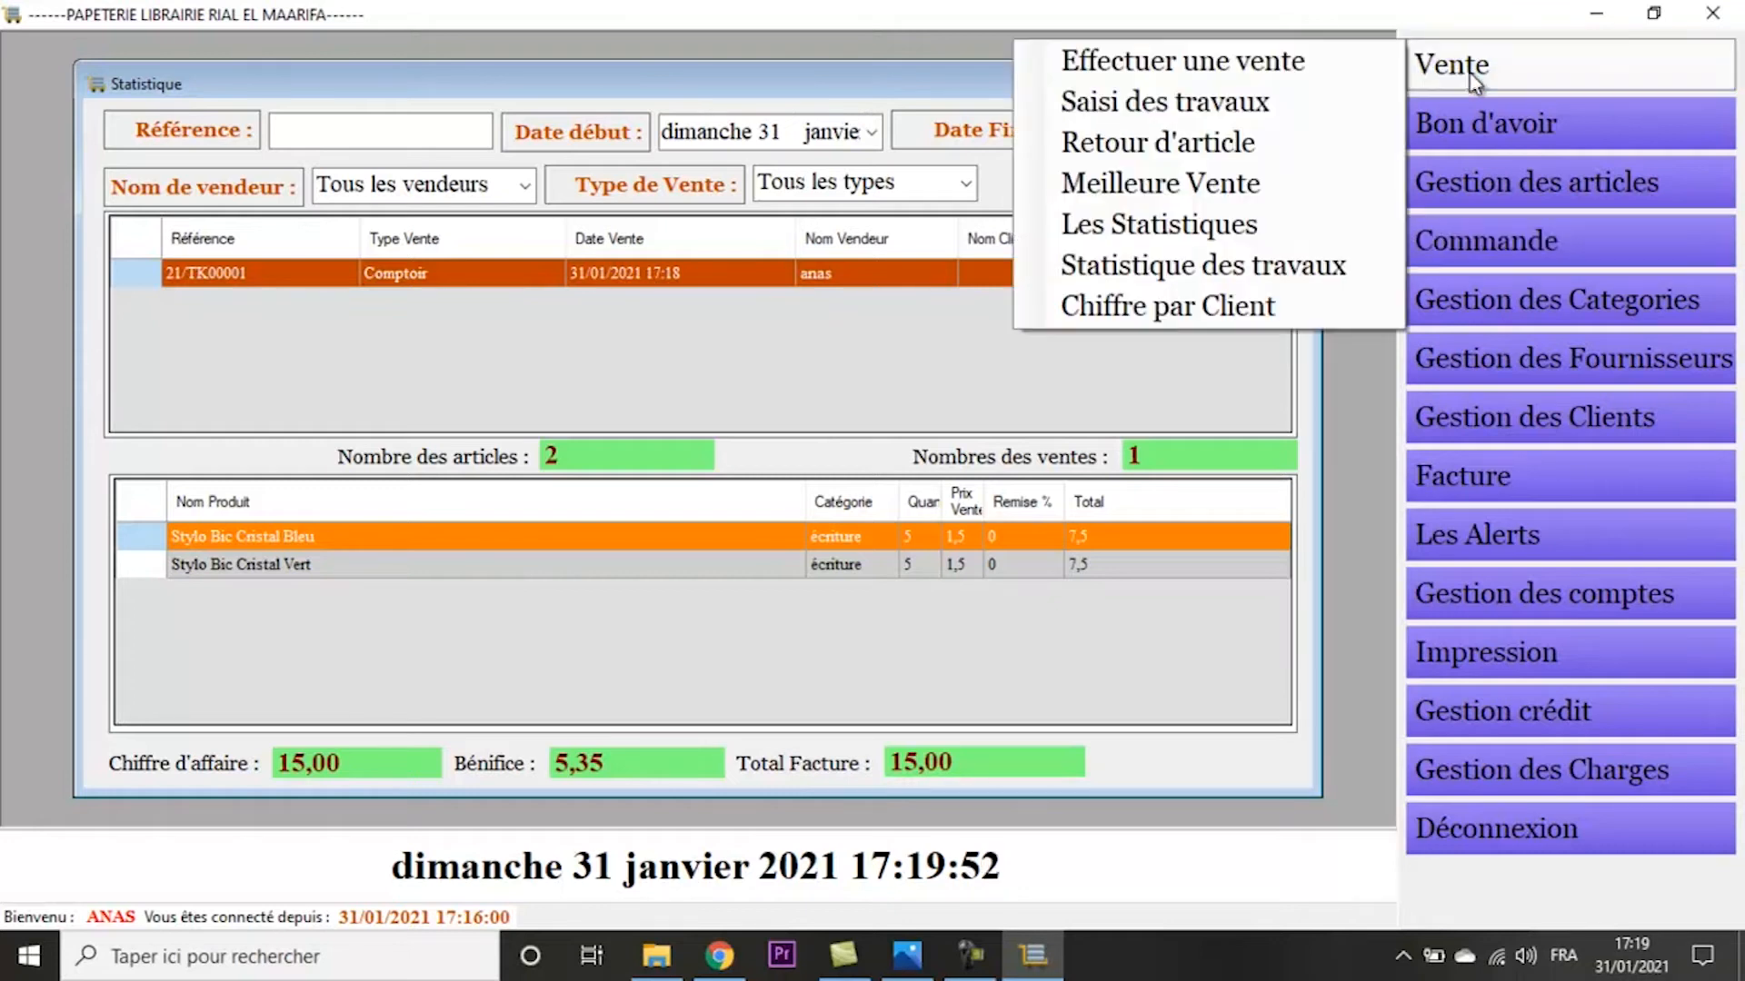
click(1265, 309)
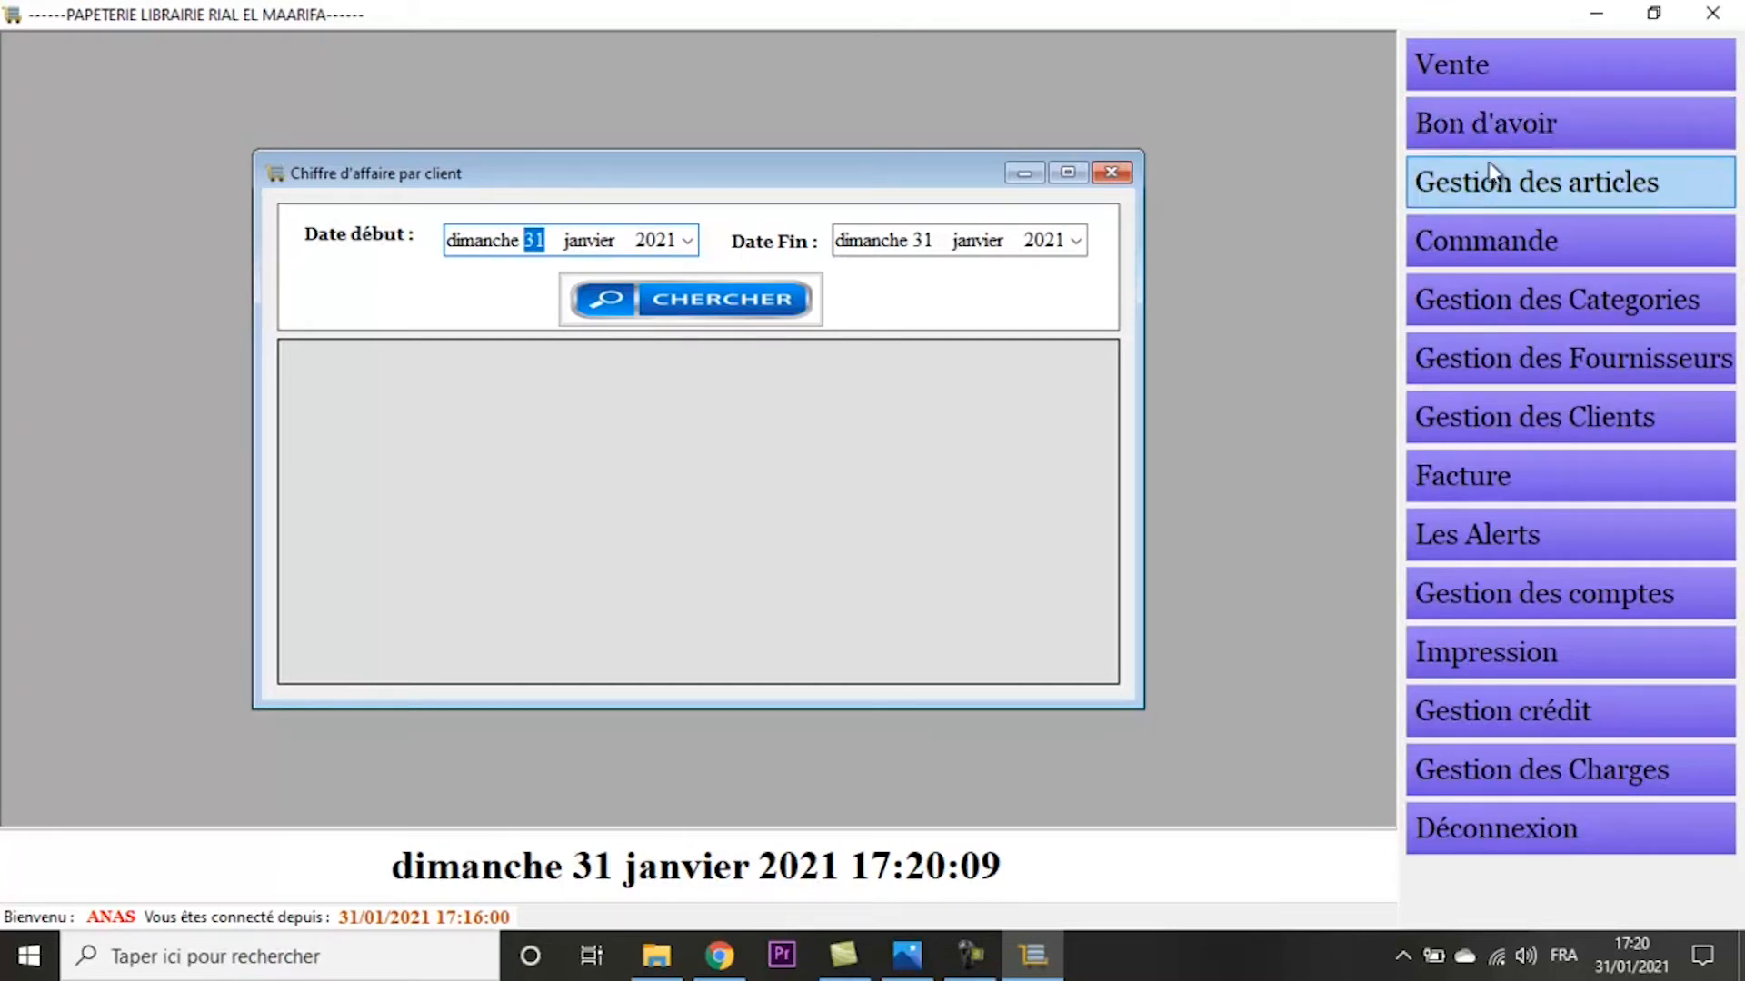
- Issue and print a credit note for article 150b (Stylo Bic Cristal Bleu), and open the list of credit notes
click(1492, 133)
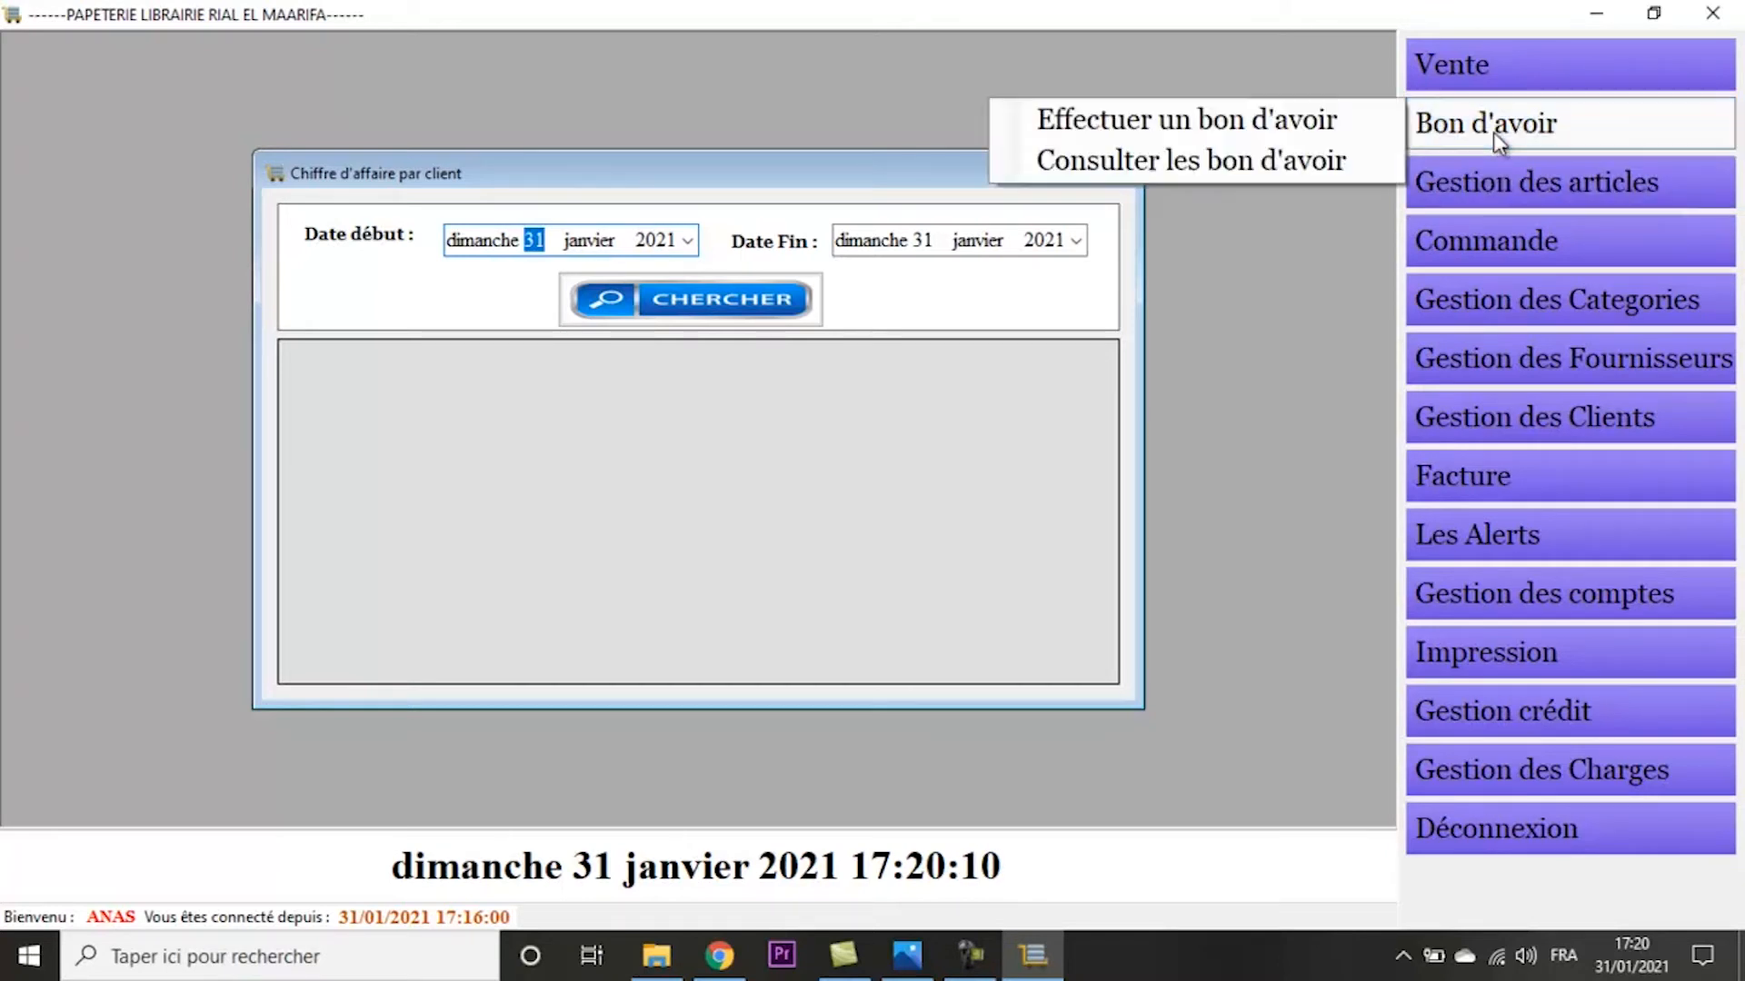
click(1179, 133)
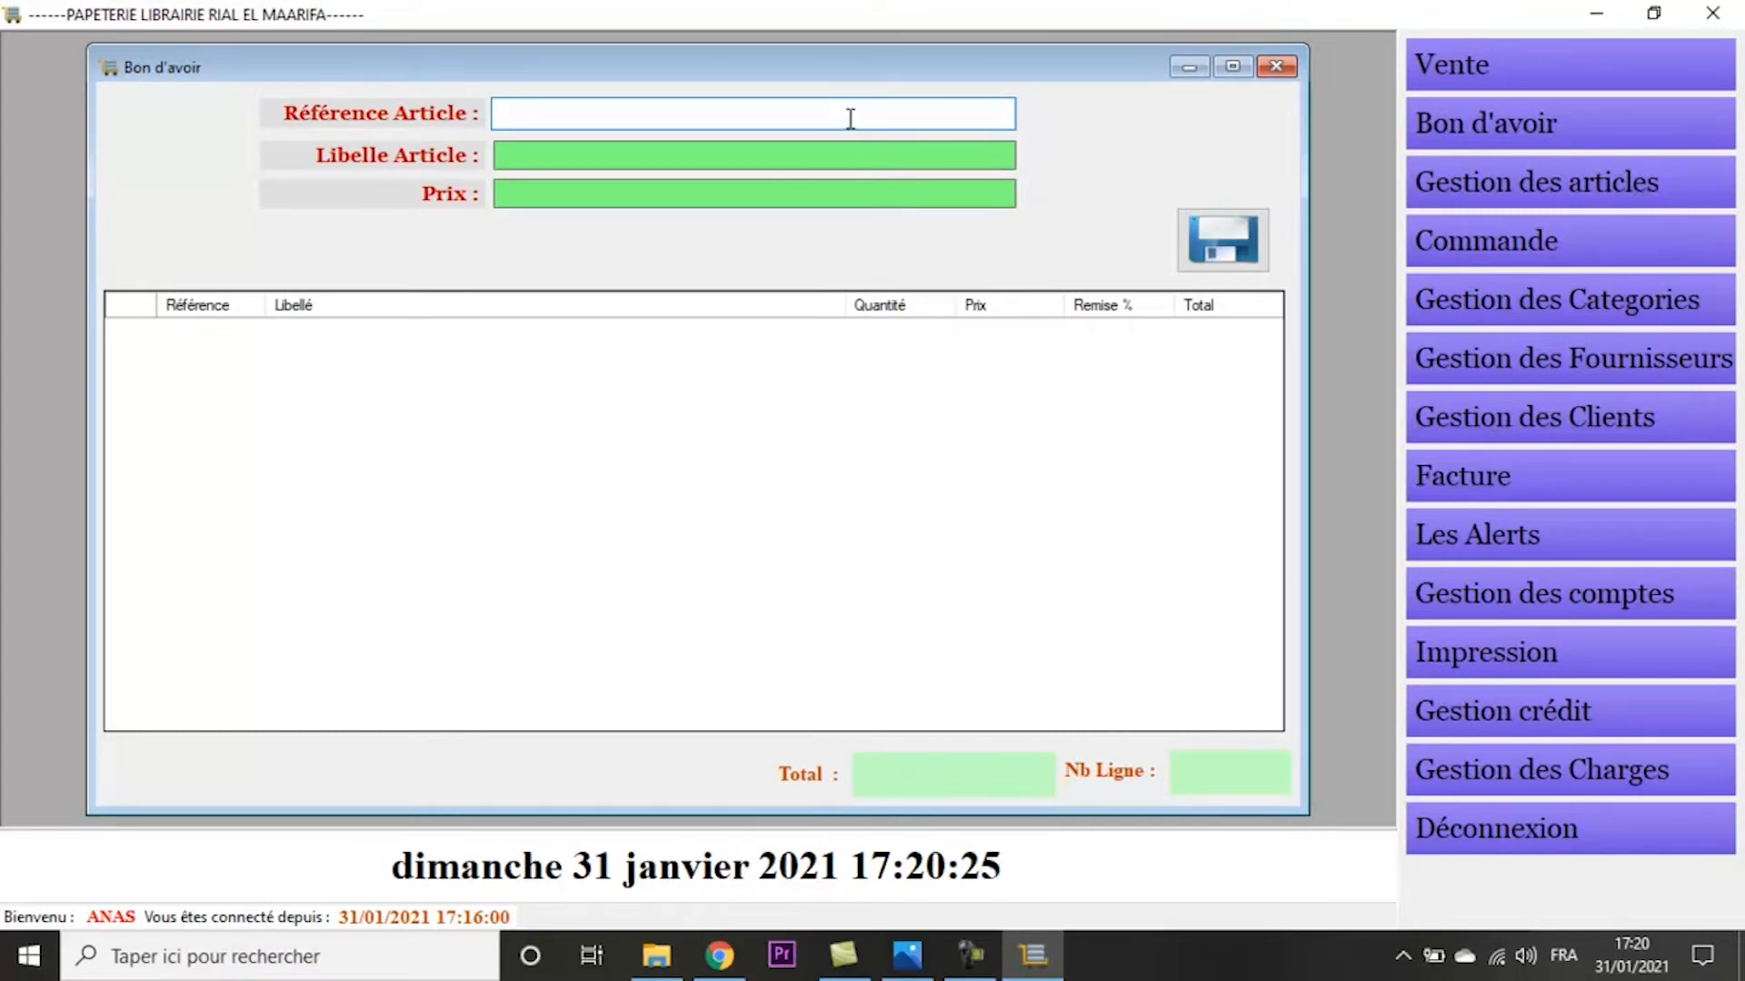
text(150b)
key(Return)
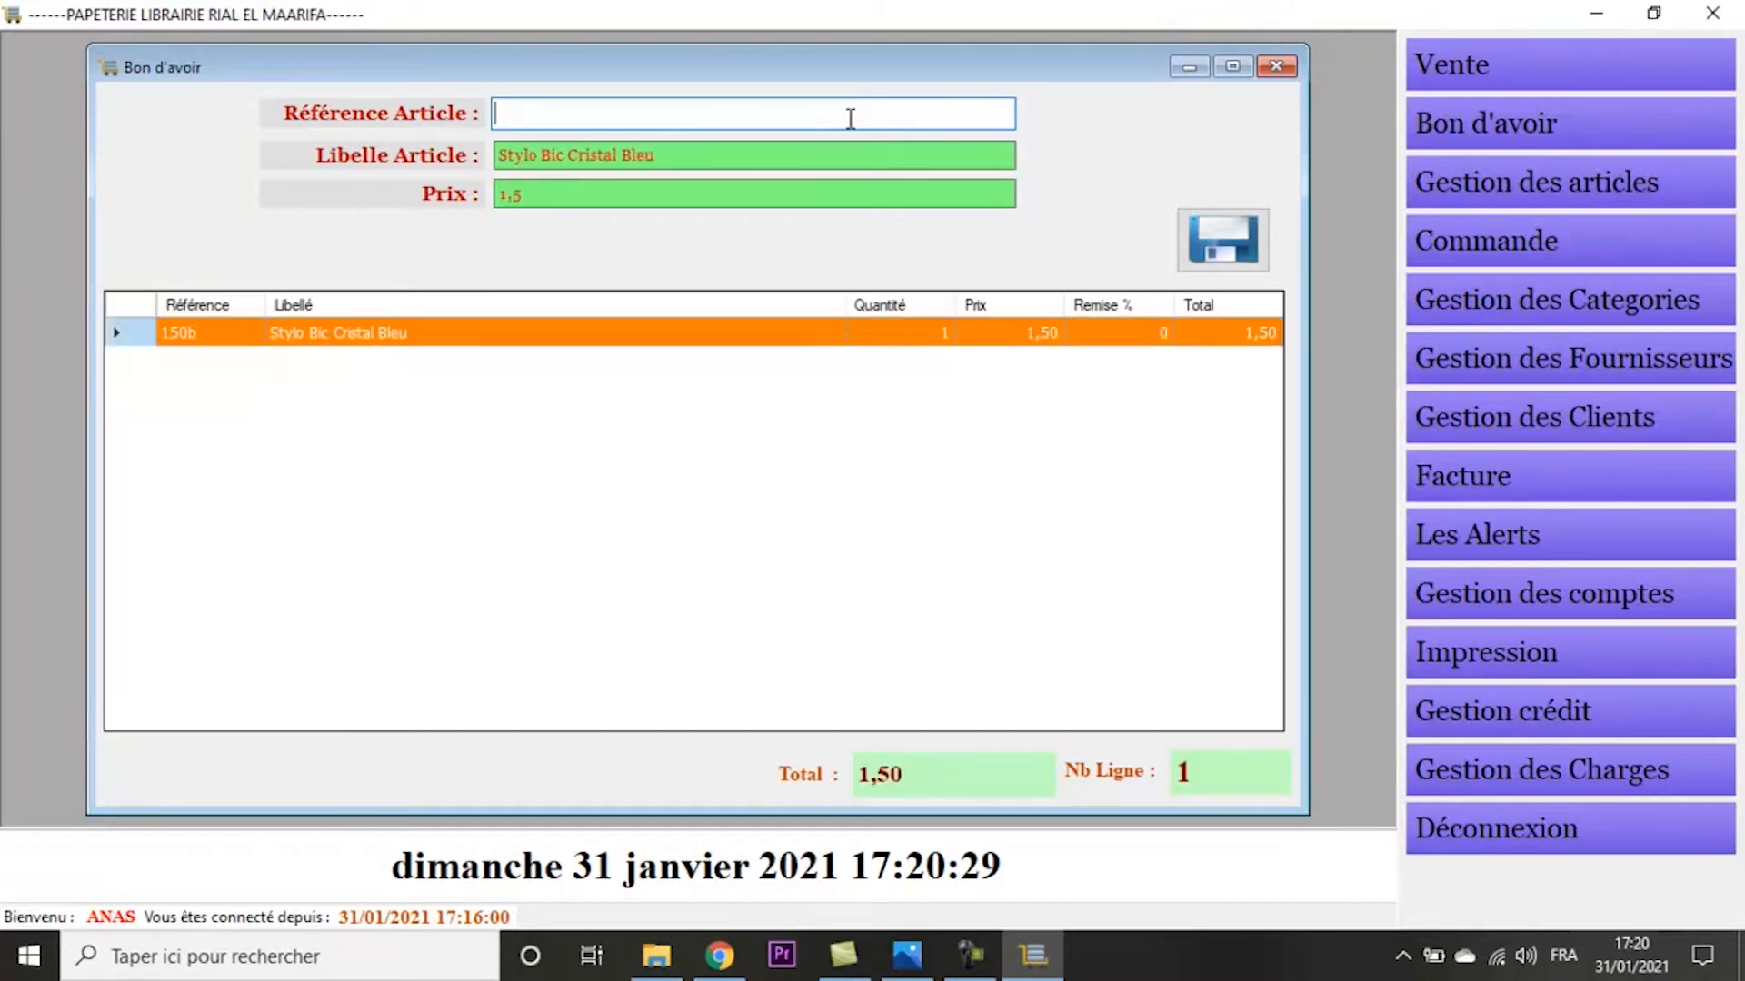
click(1202, 238)
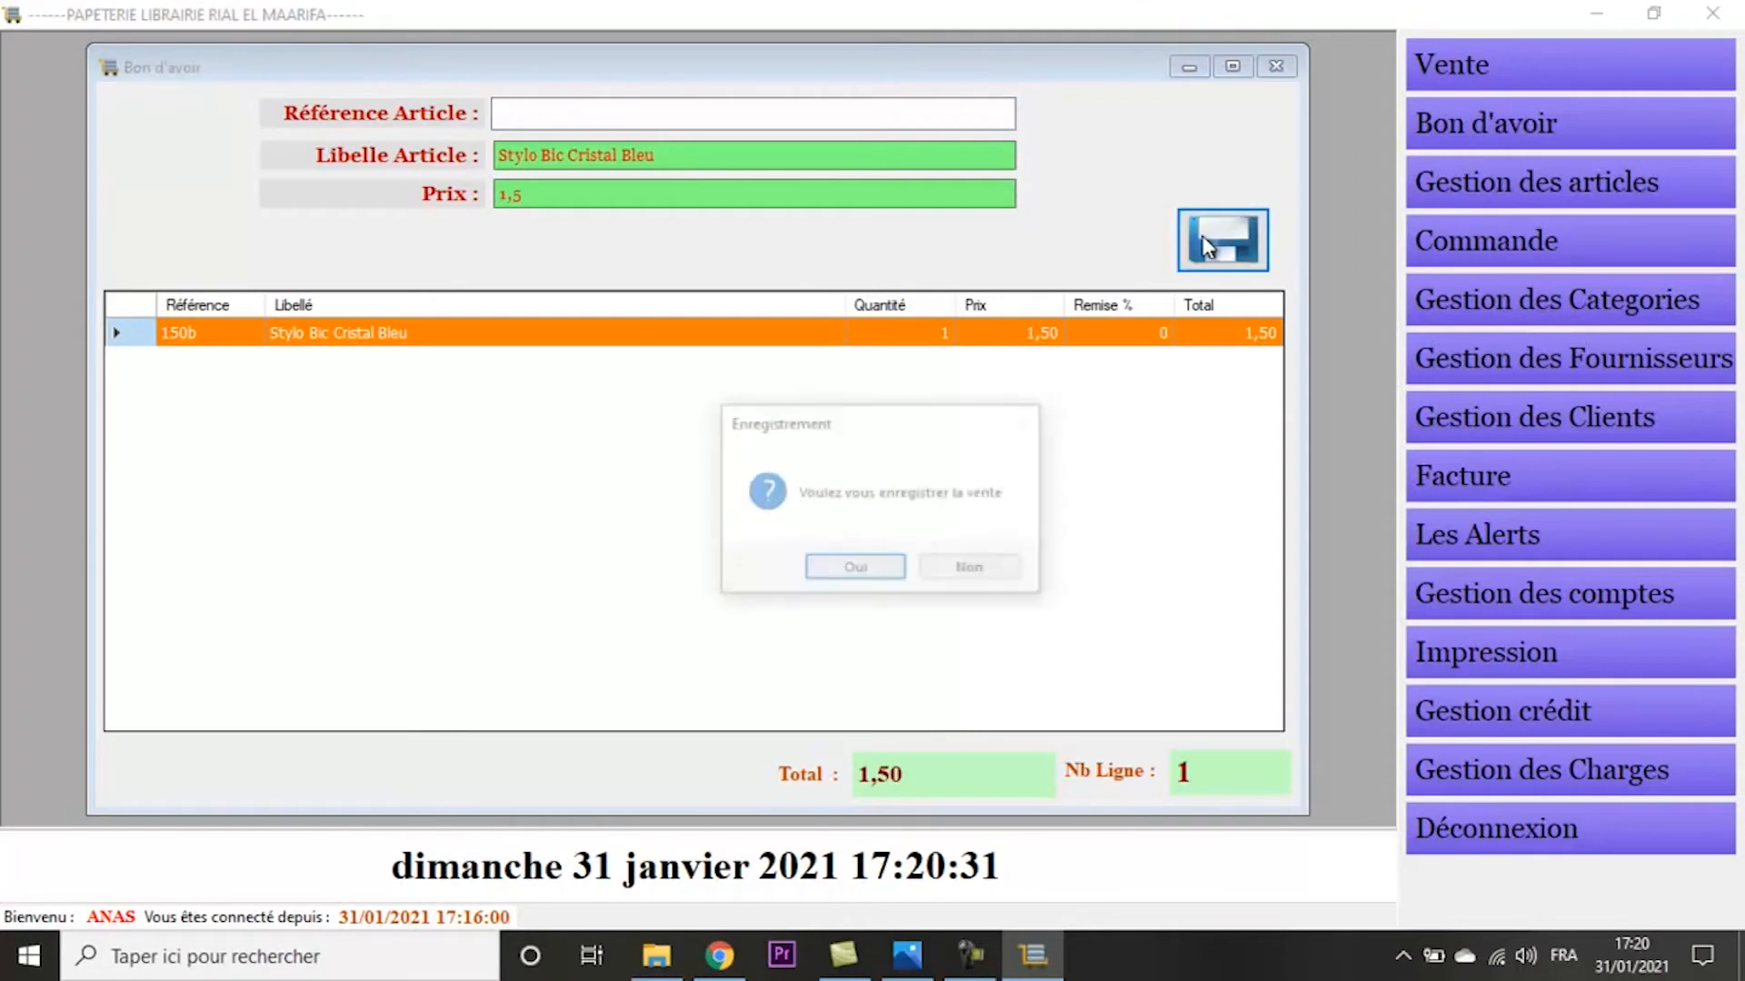
key(Return)
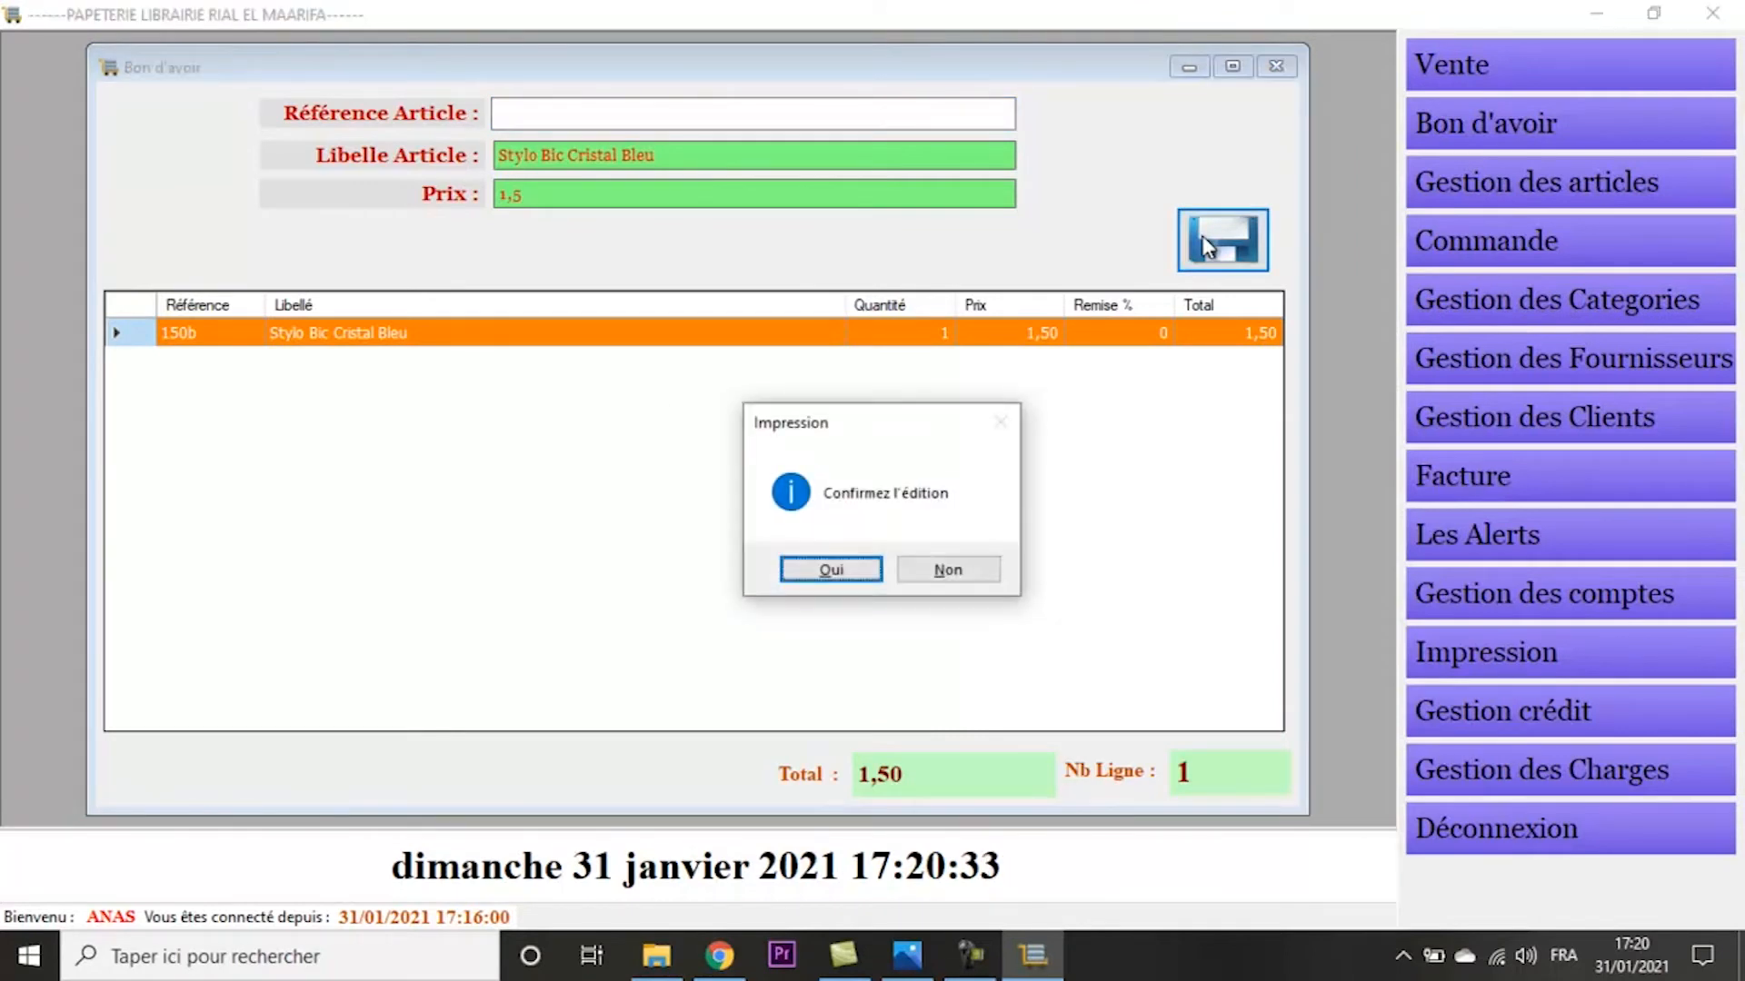
key(Return)
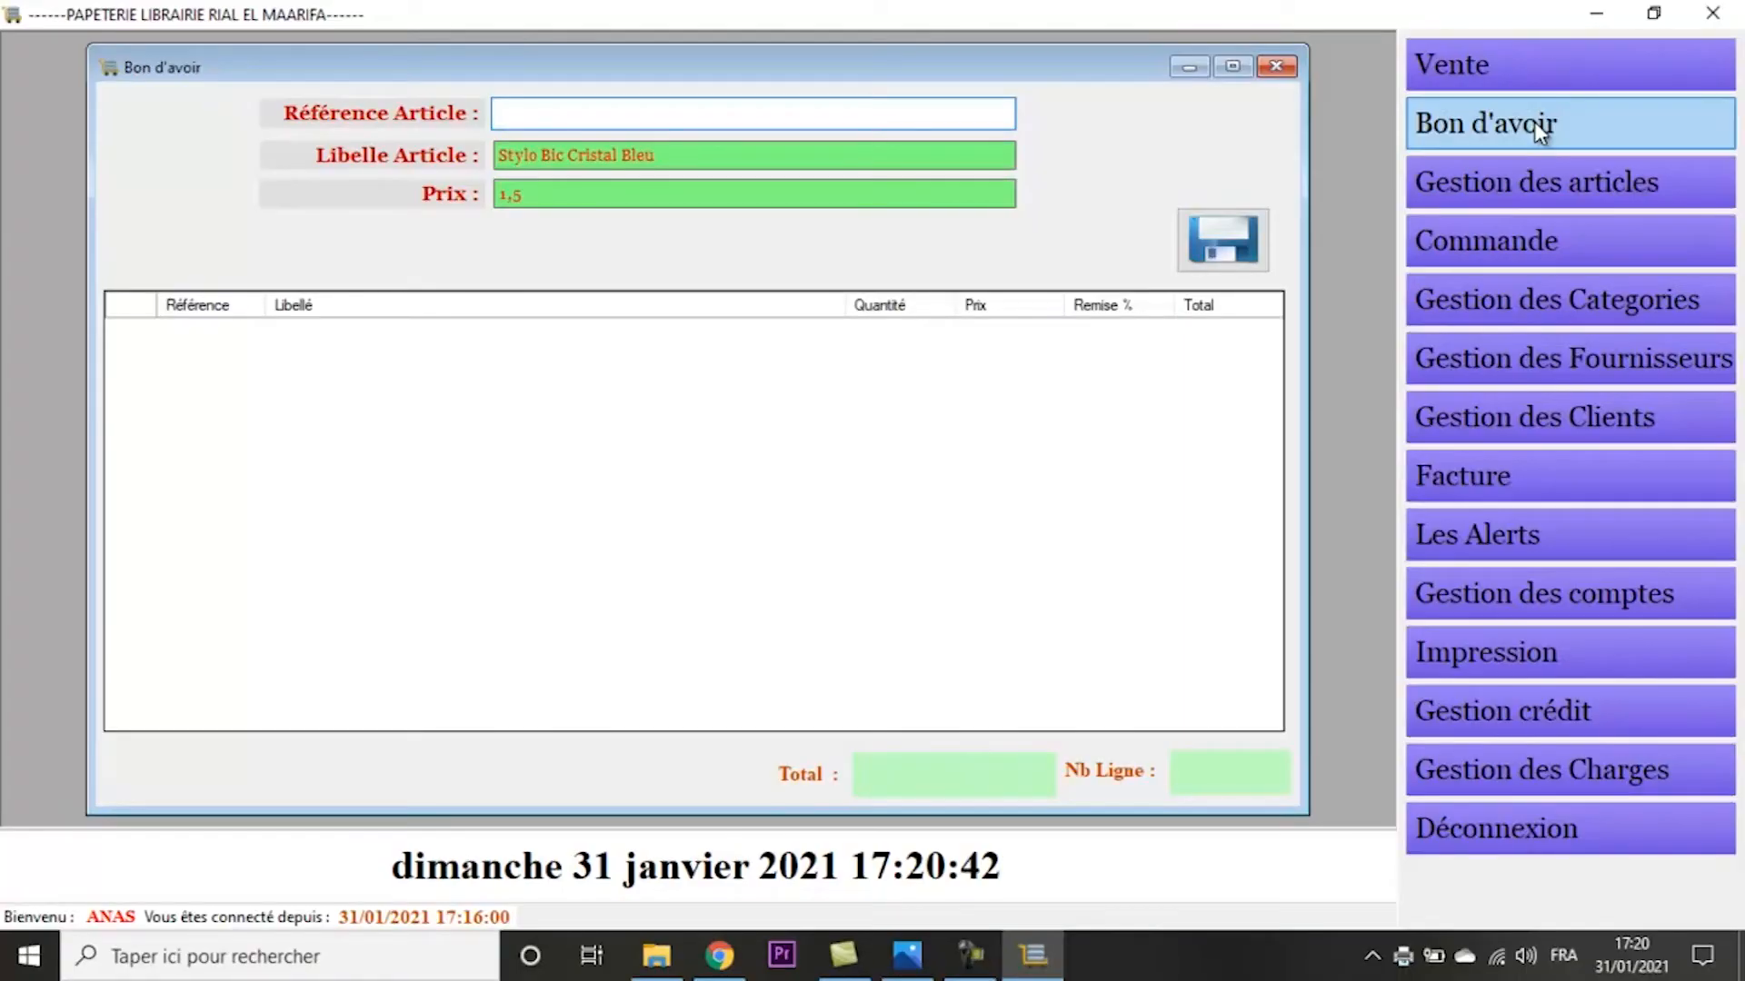
click(1534, 122)
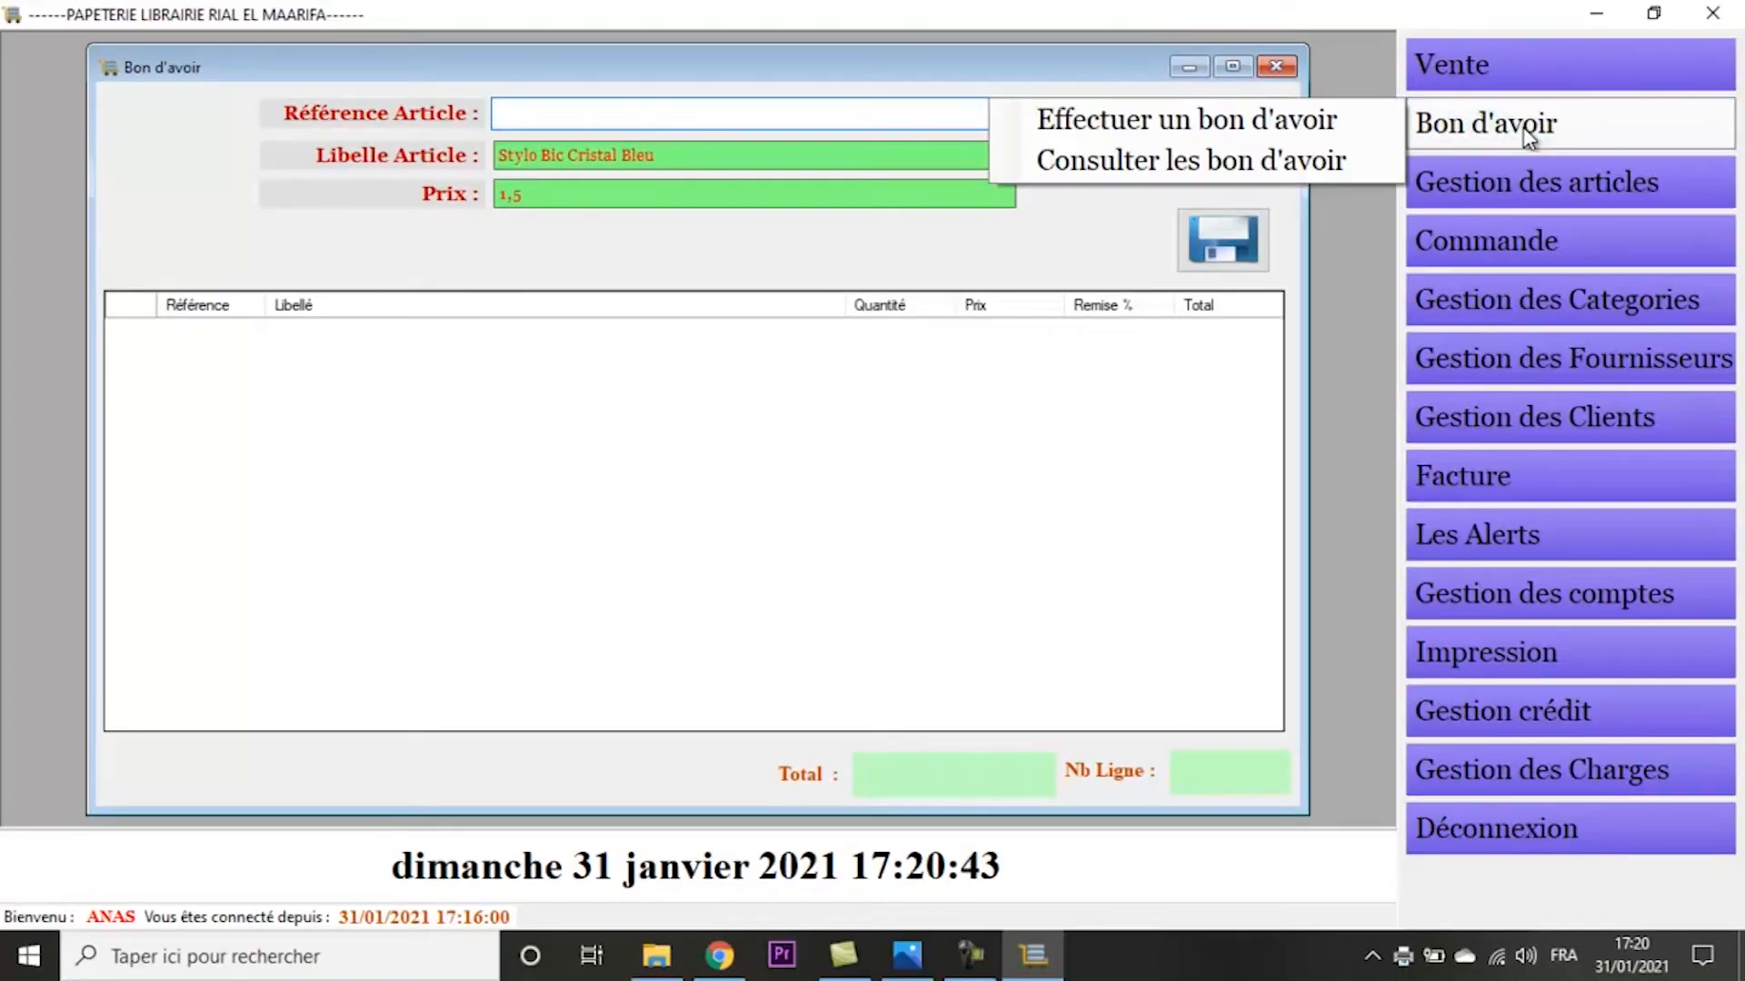
click(1296, 176)
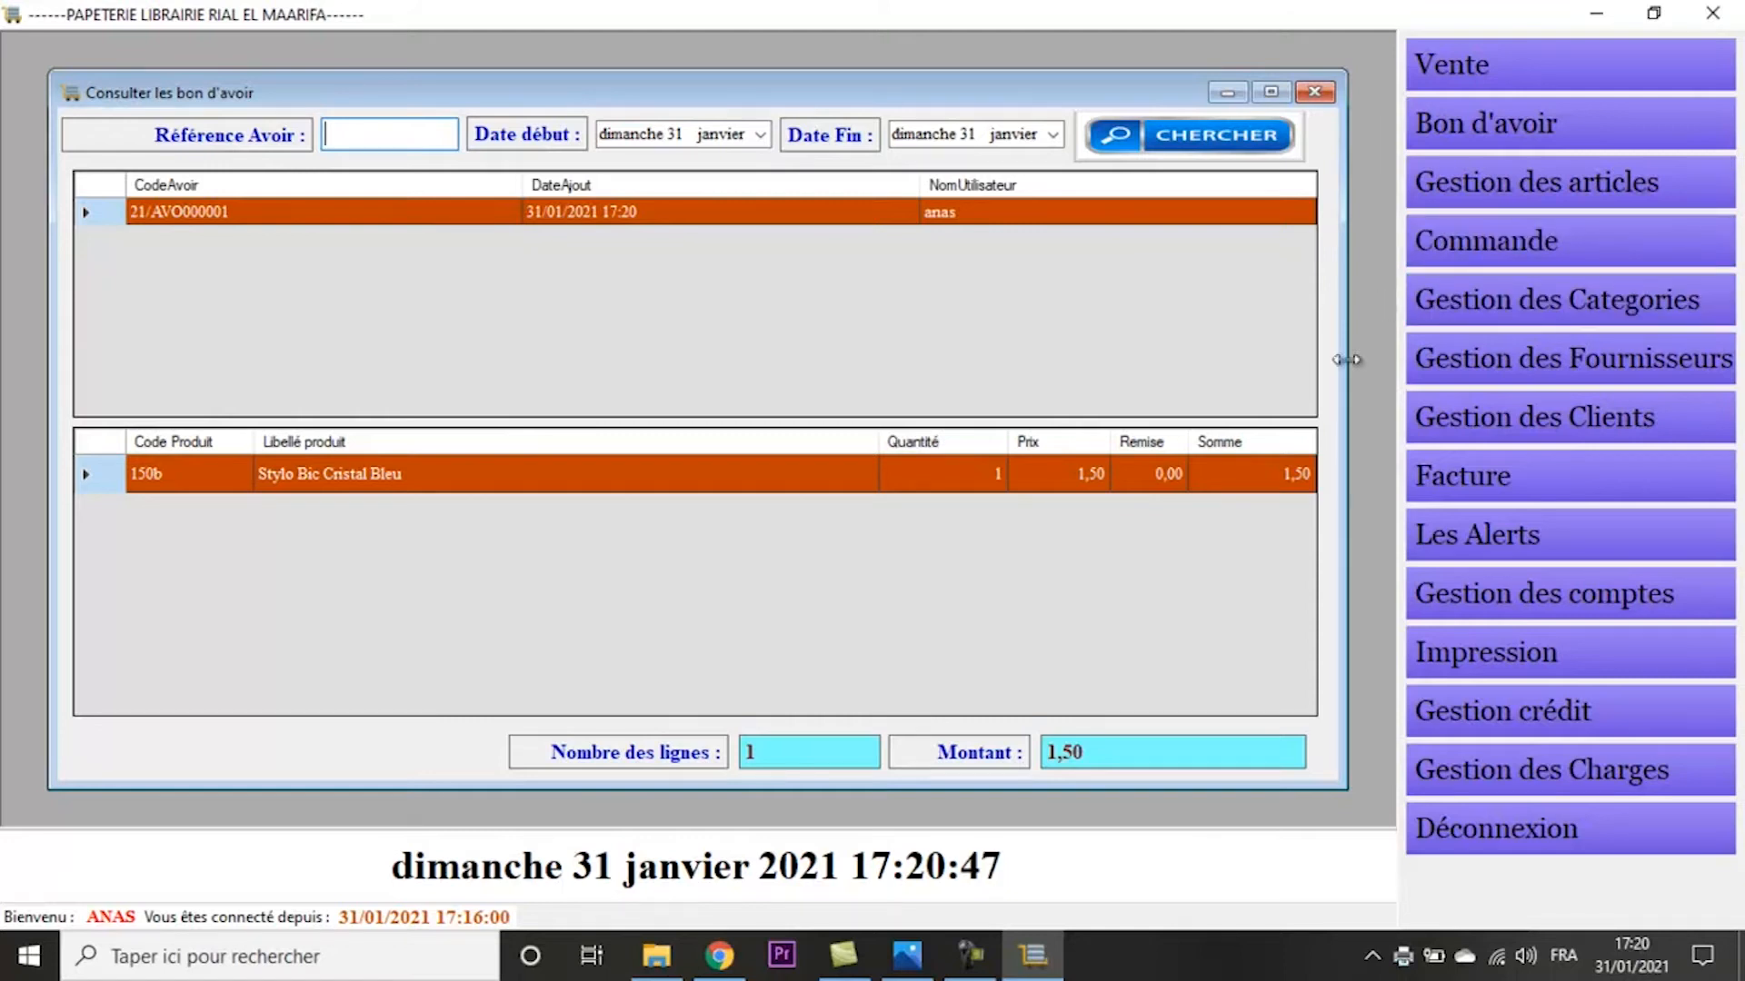
- Open the stock display (Consulter le stock) full size, filter it by the label "stylo" and select Stylo à bille cristale Shneider Bleu
click(1578, 192)
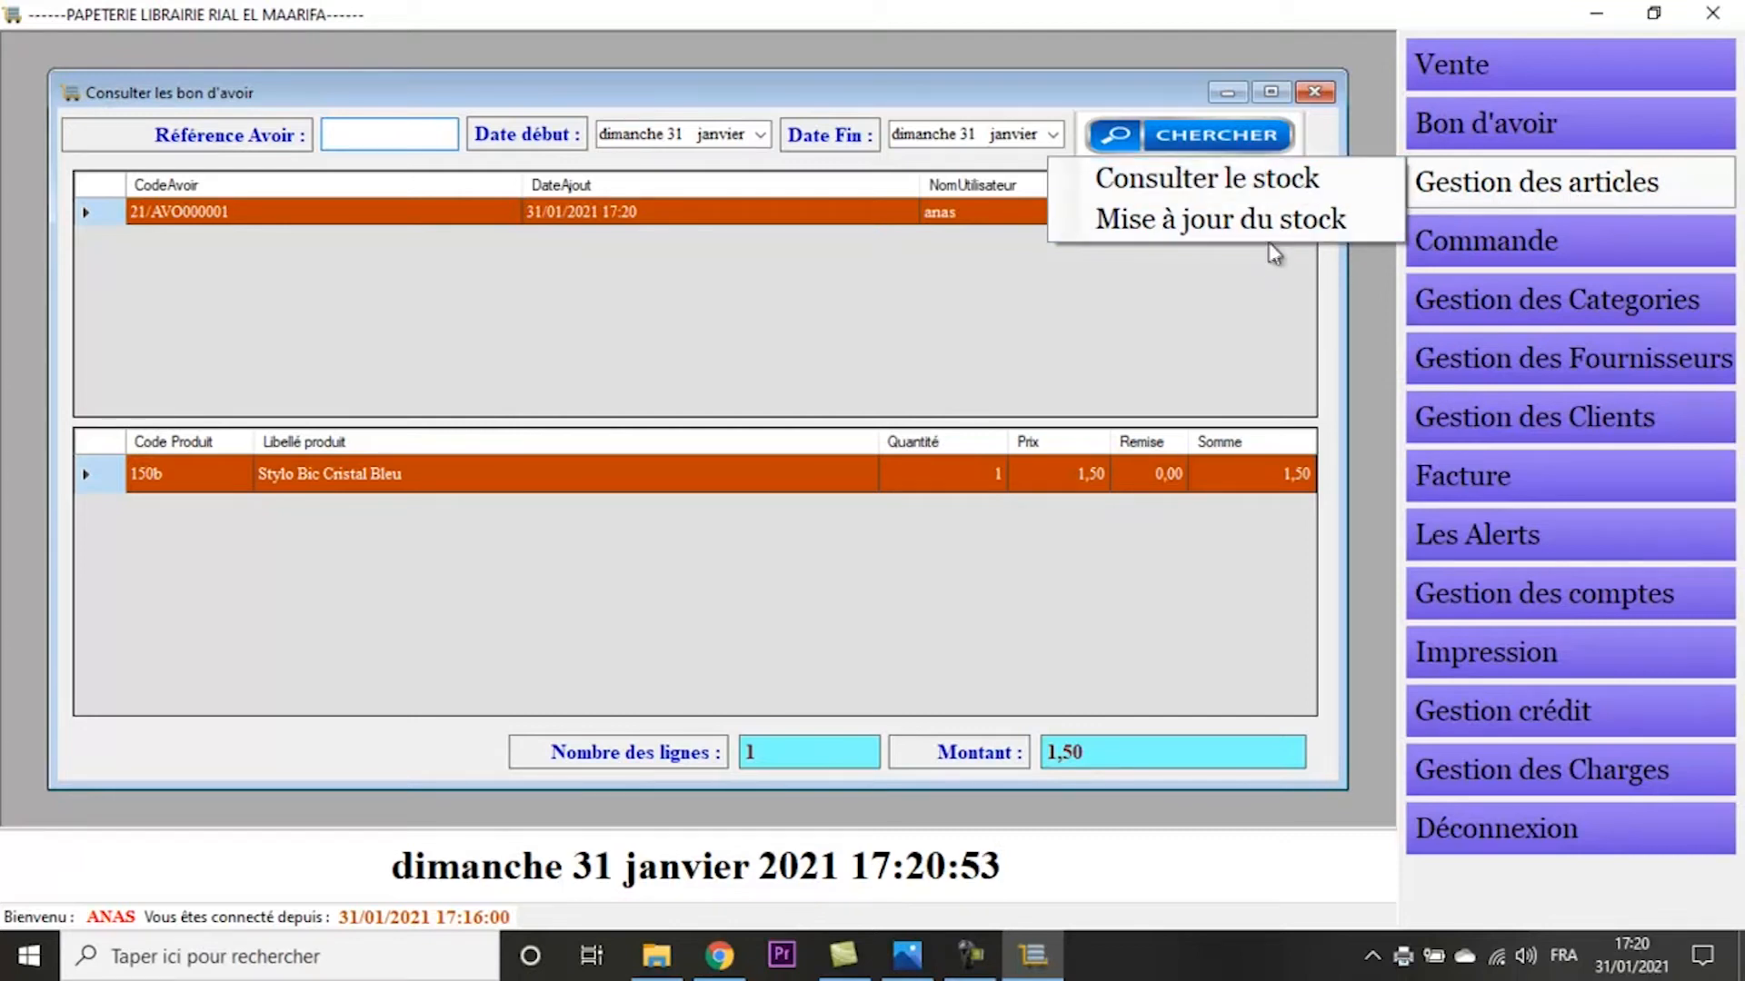
click(1263, 183)
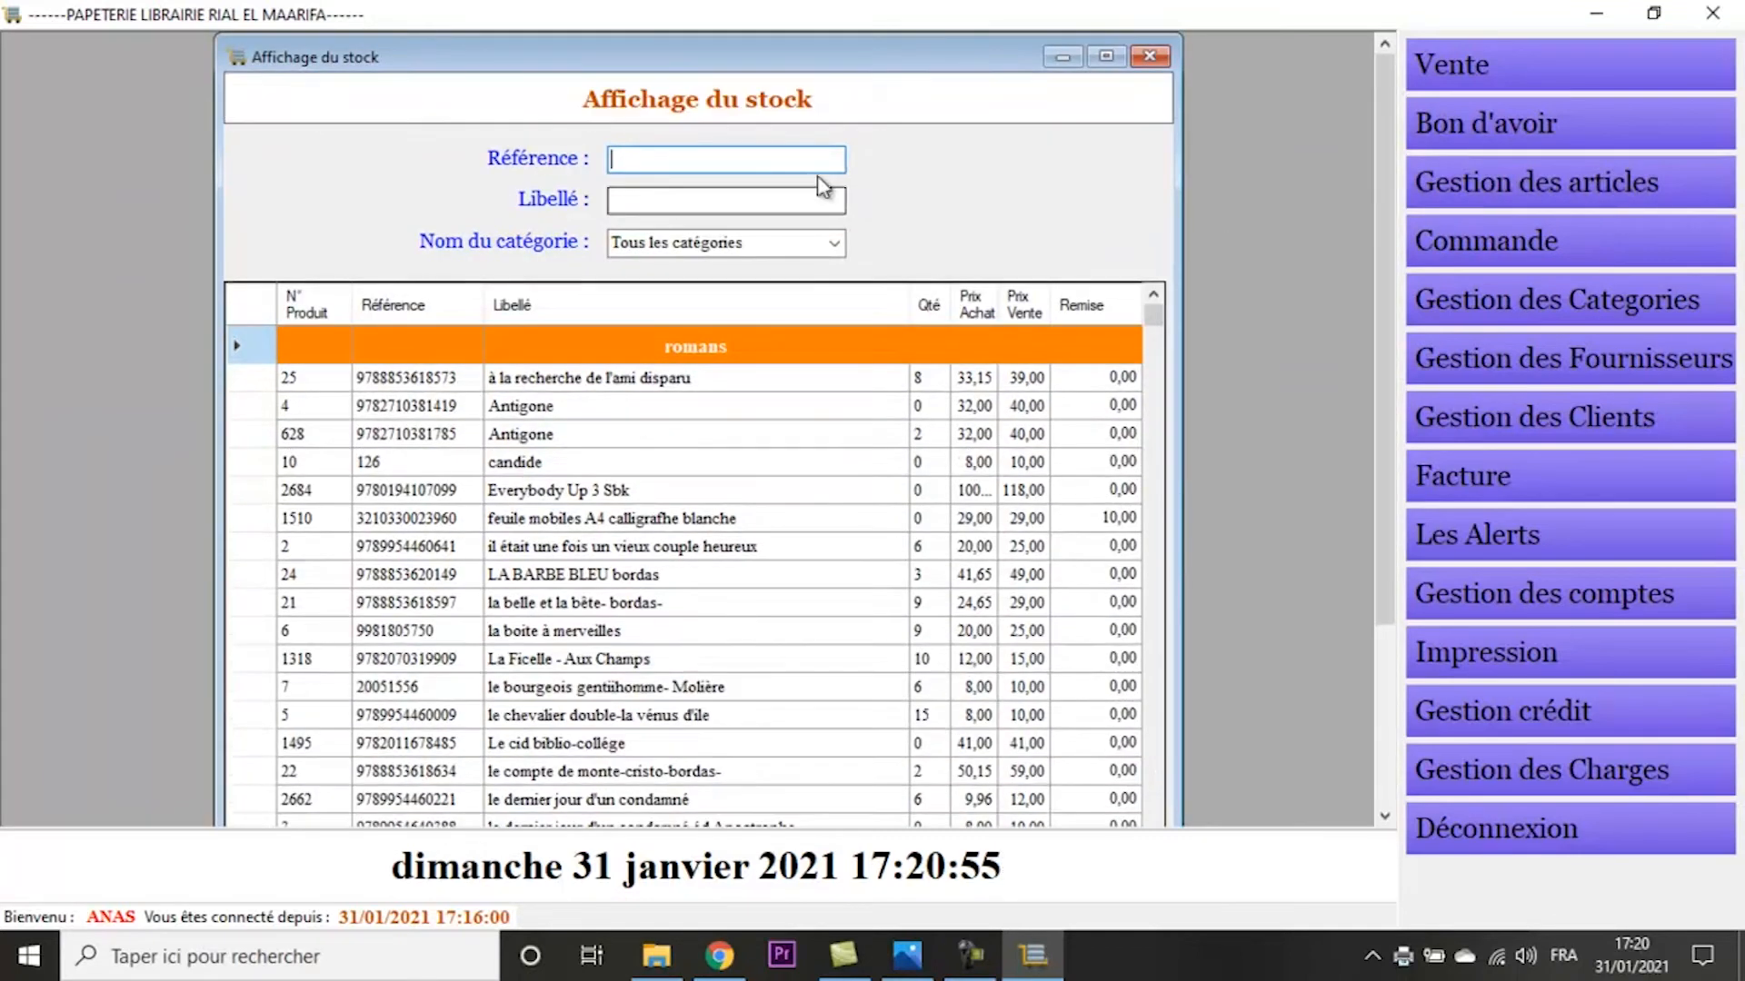
click(1105, 57)
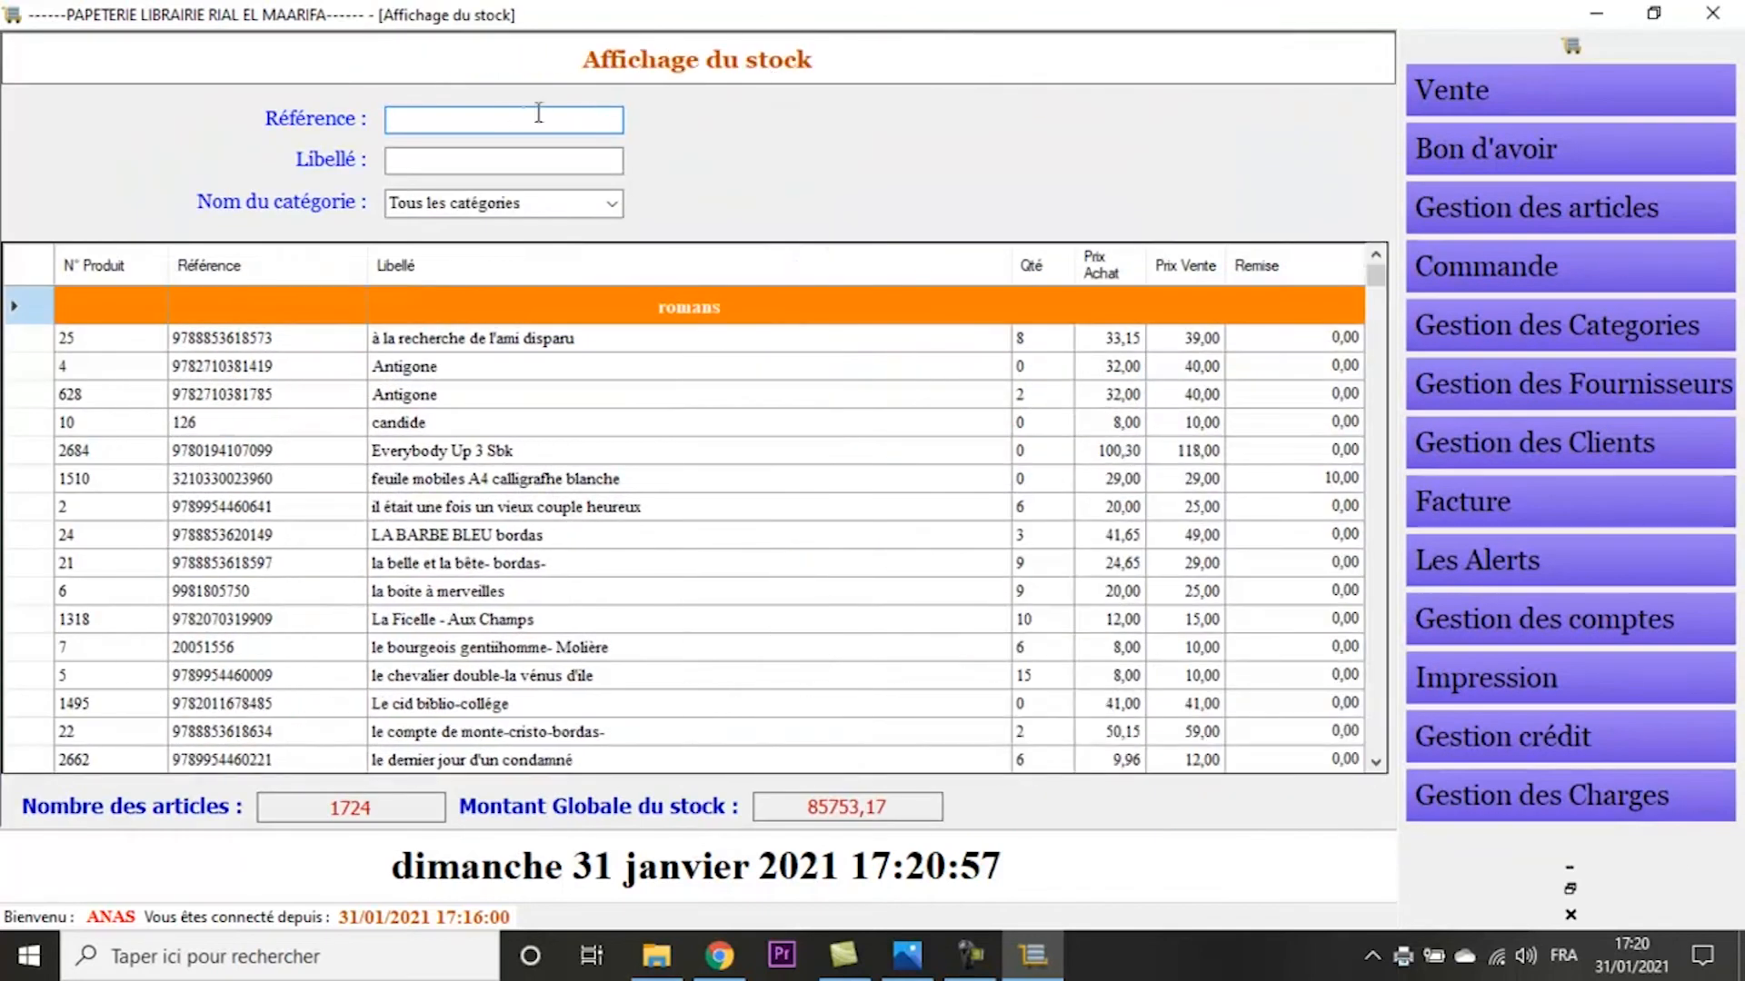
click(496, 156)
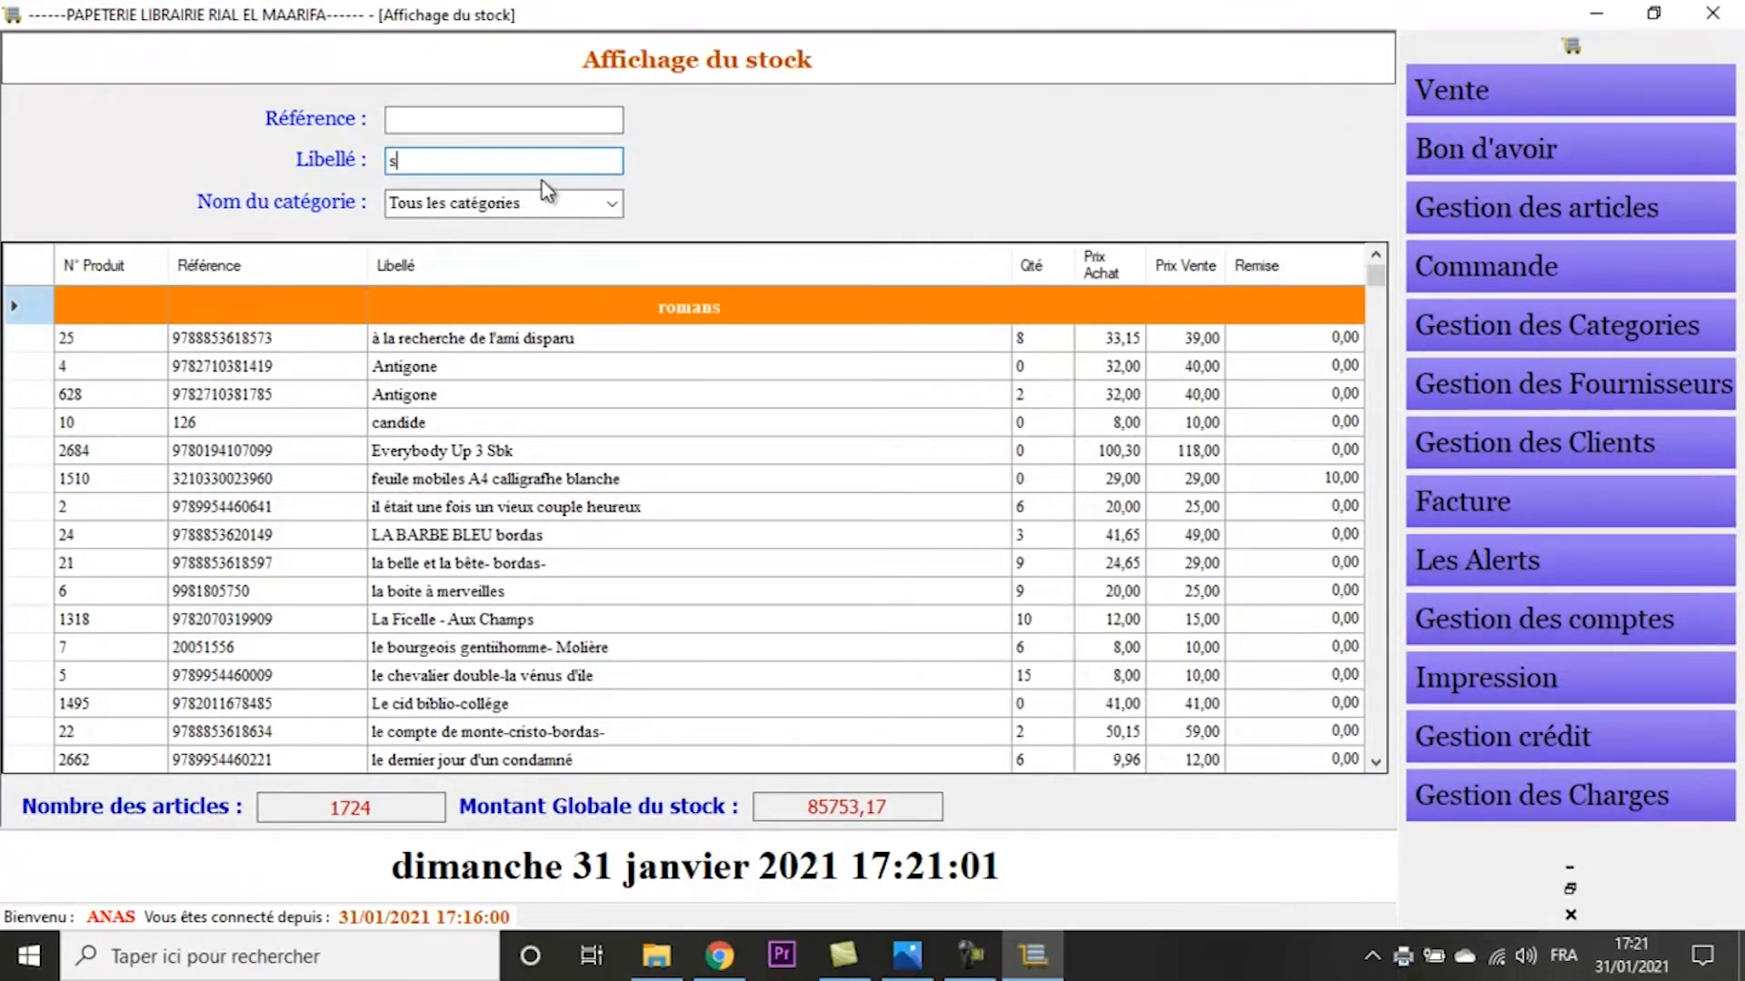
text(stylo)
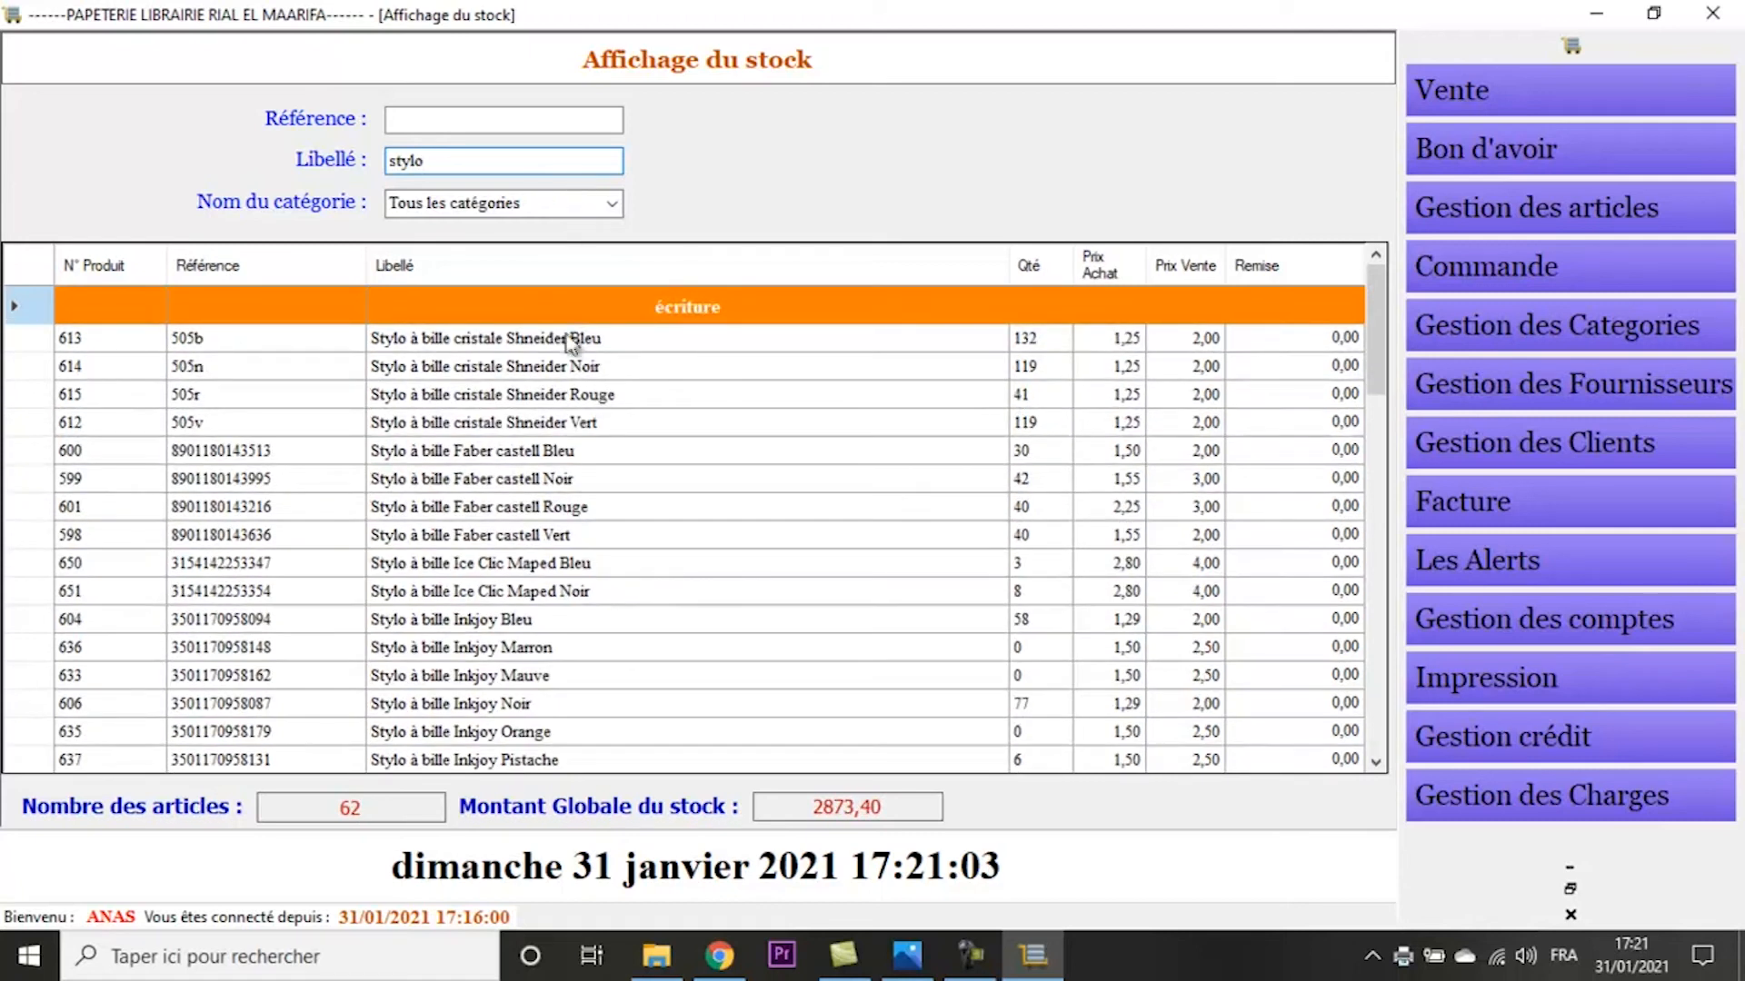
click(556, 346)
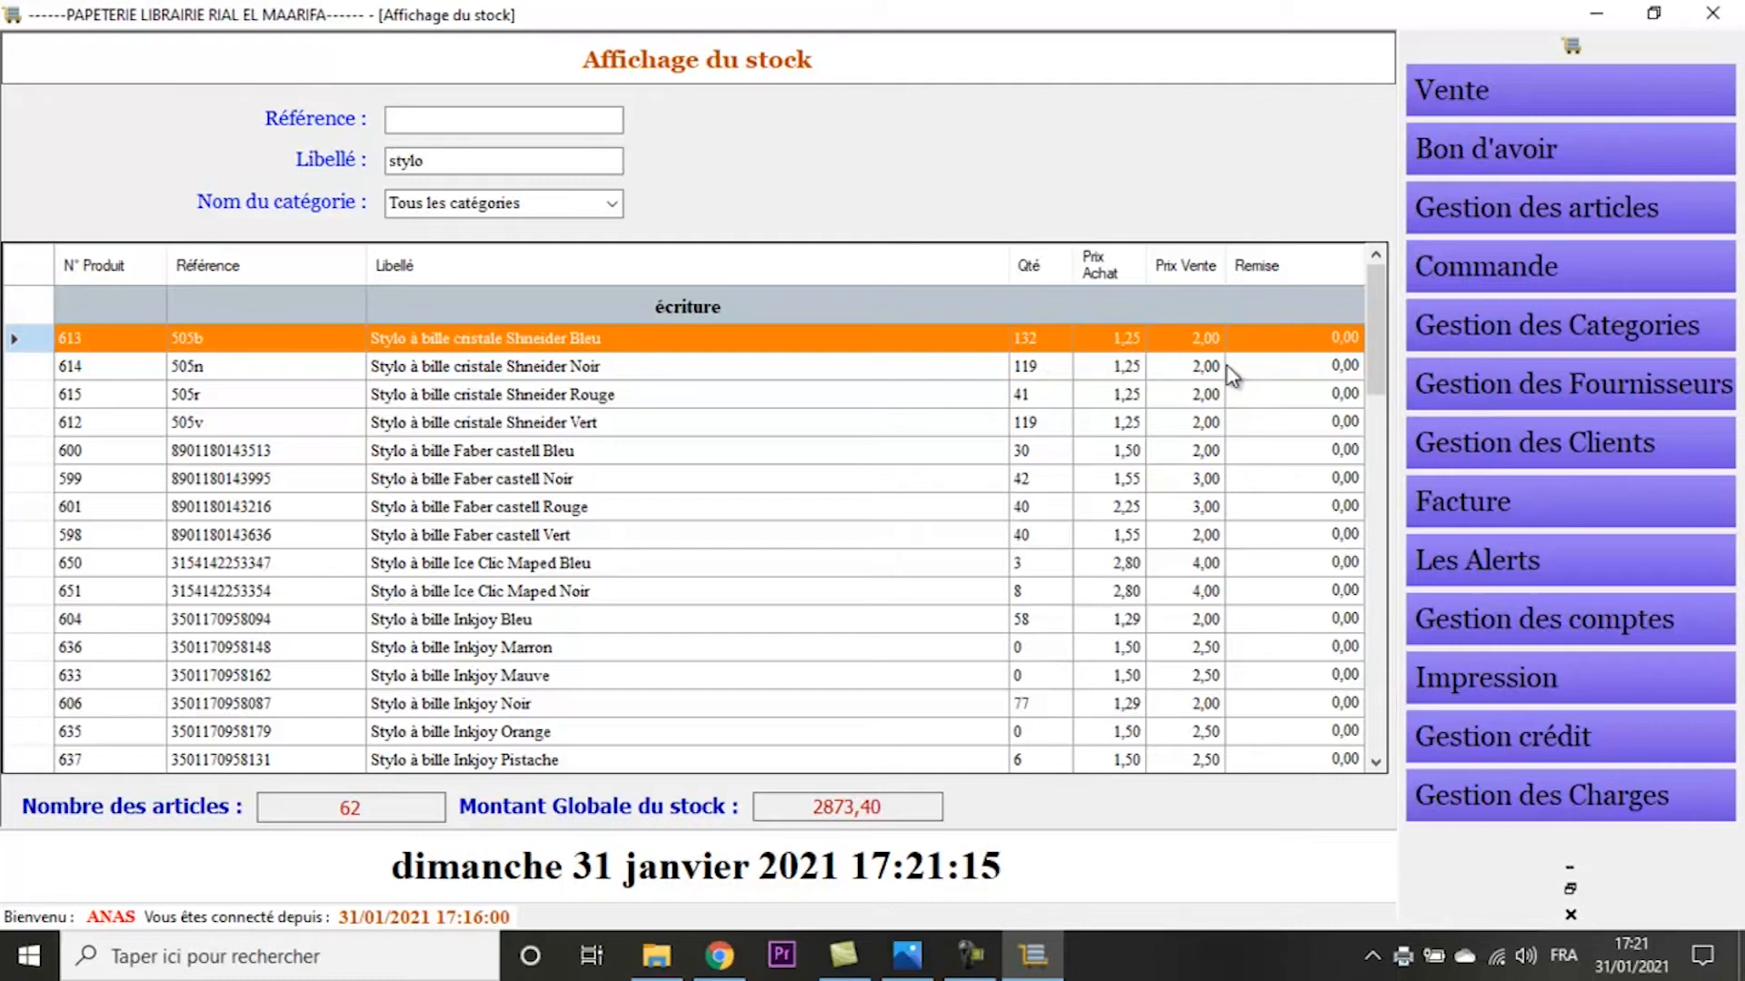
- Start a new article in the stock update form (Mise à jour du stock) with reference 120b and label "Produit 1"
click(1492, 218)
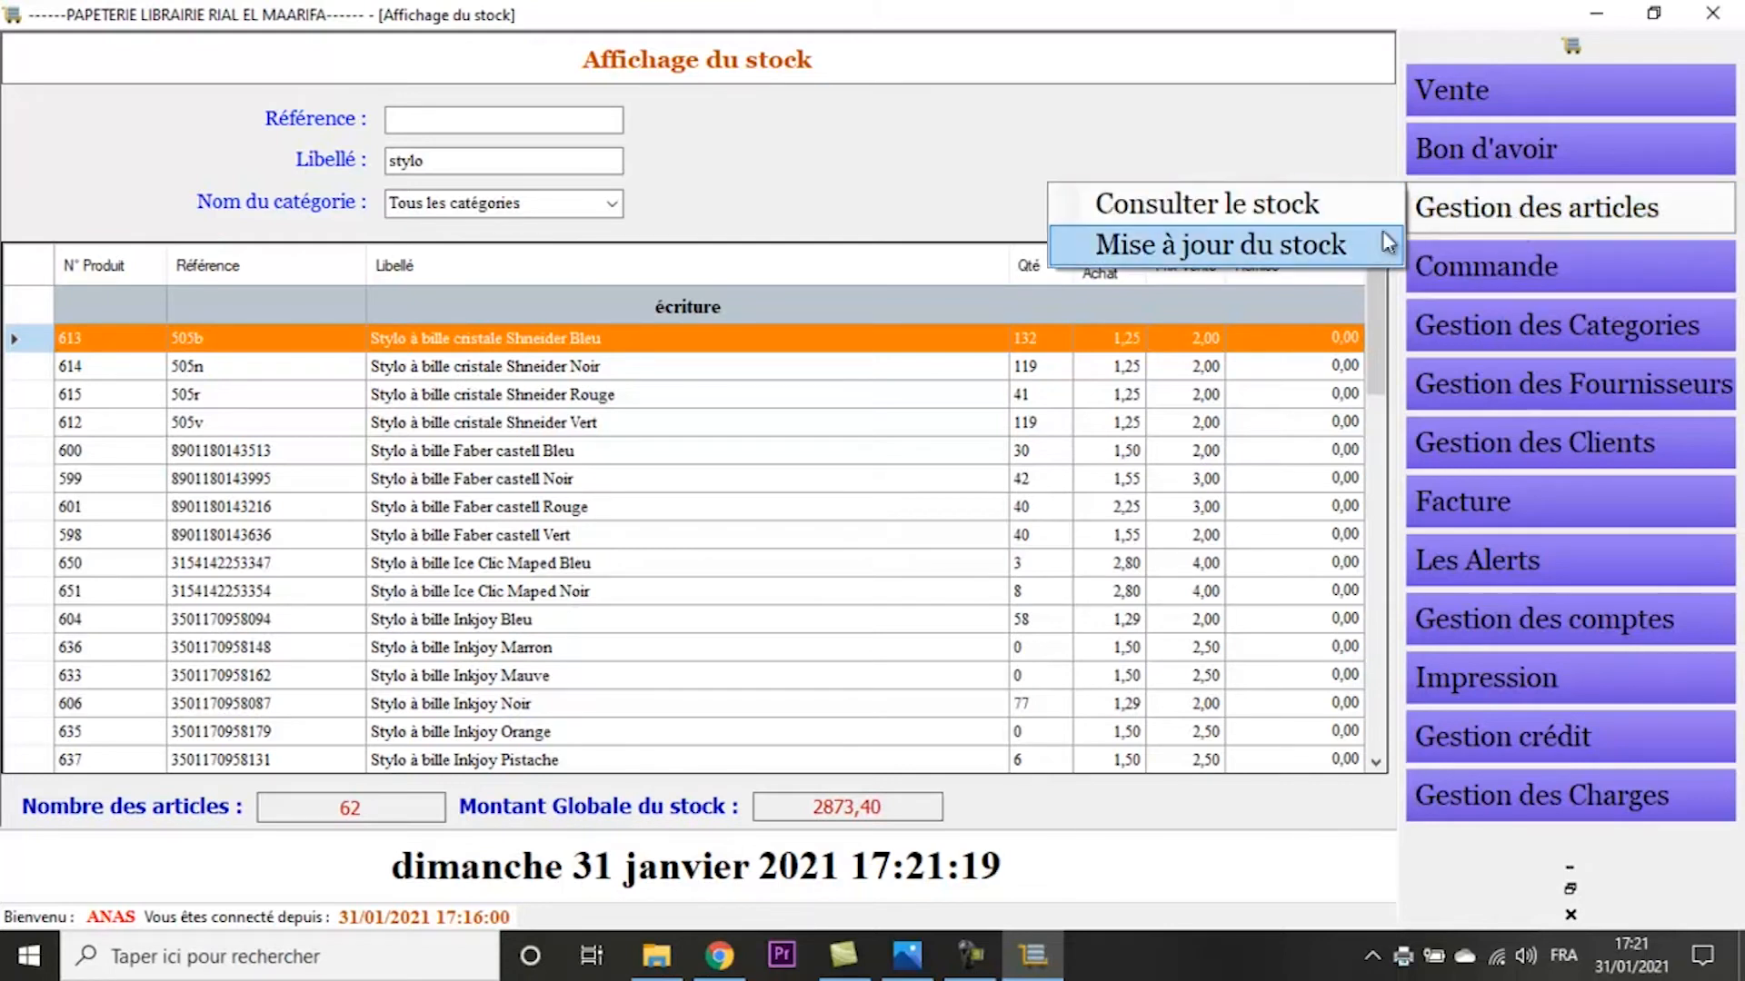
click(1372, 238)
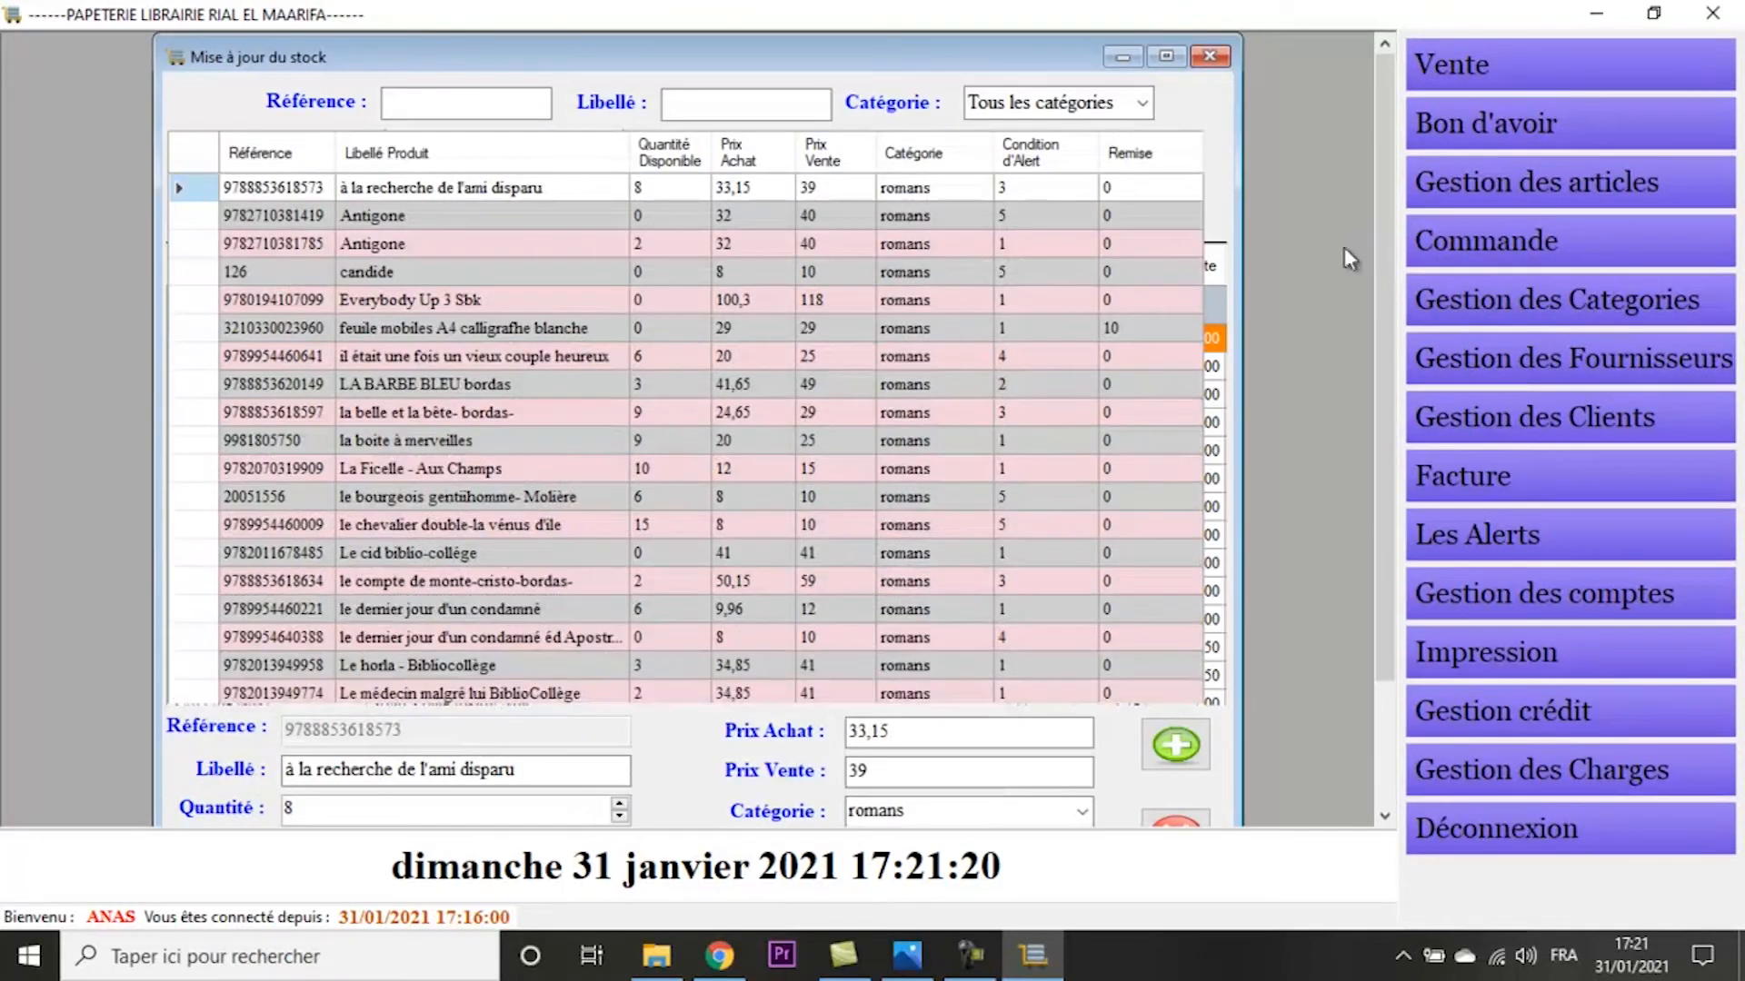
click(1166, 57)
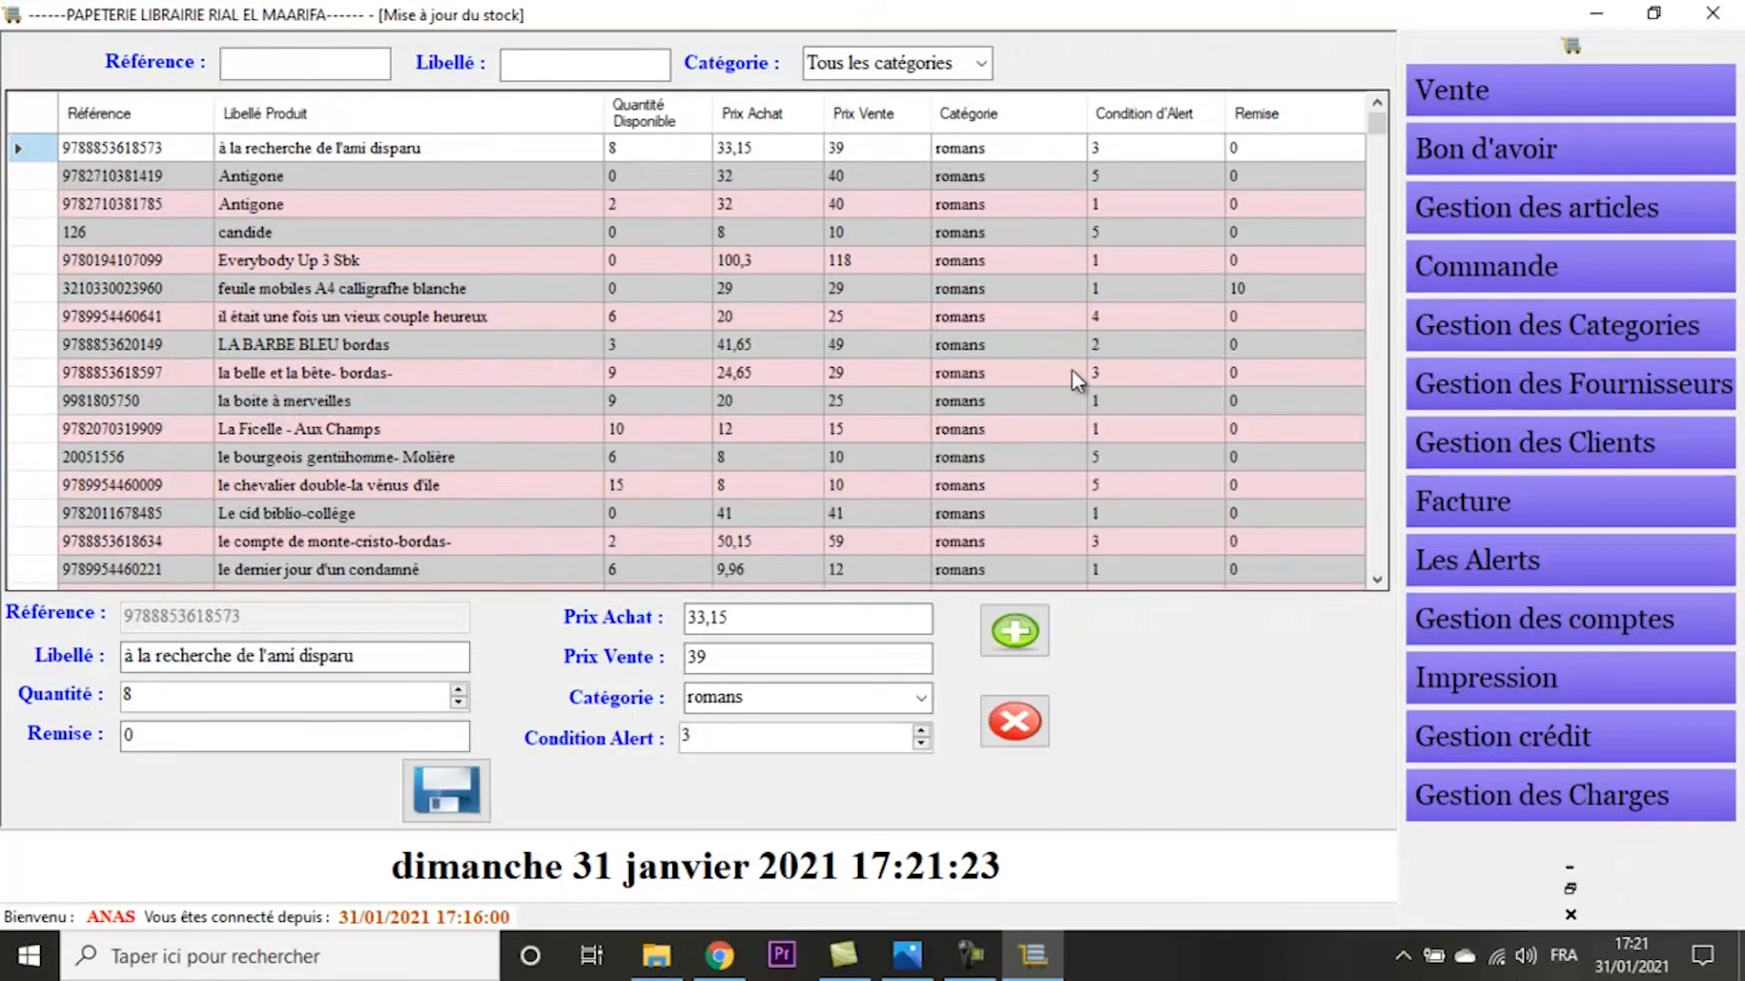
click(1016, 637)
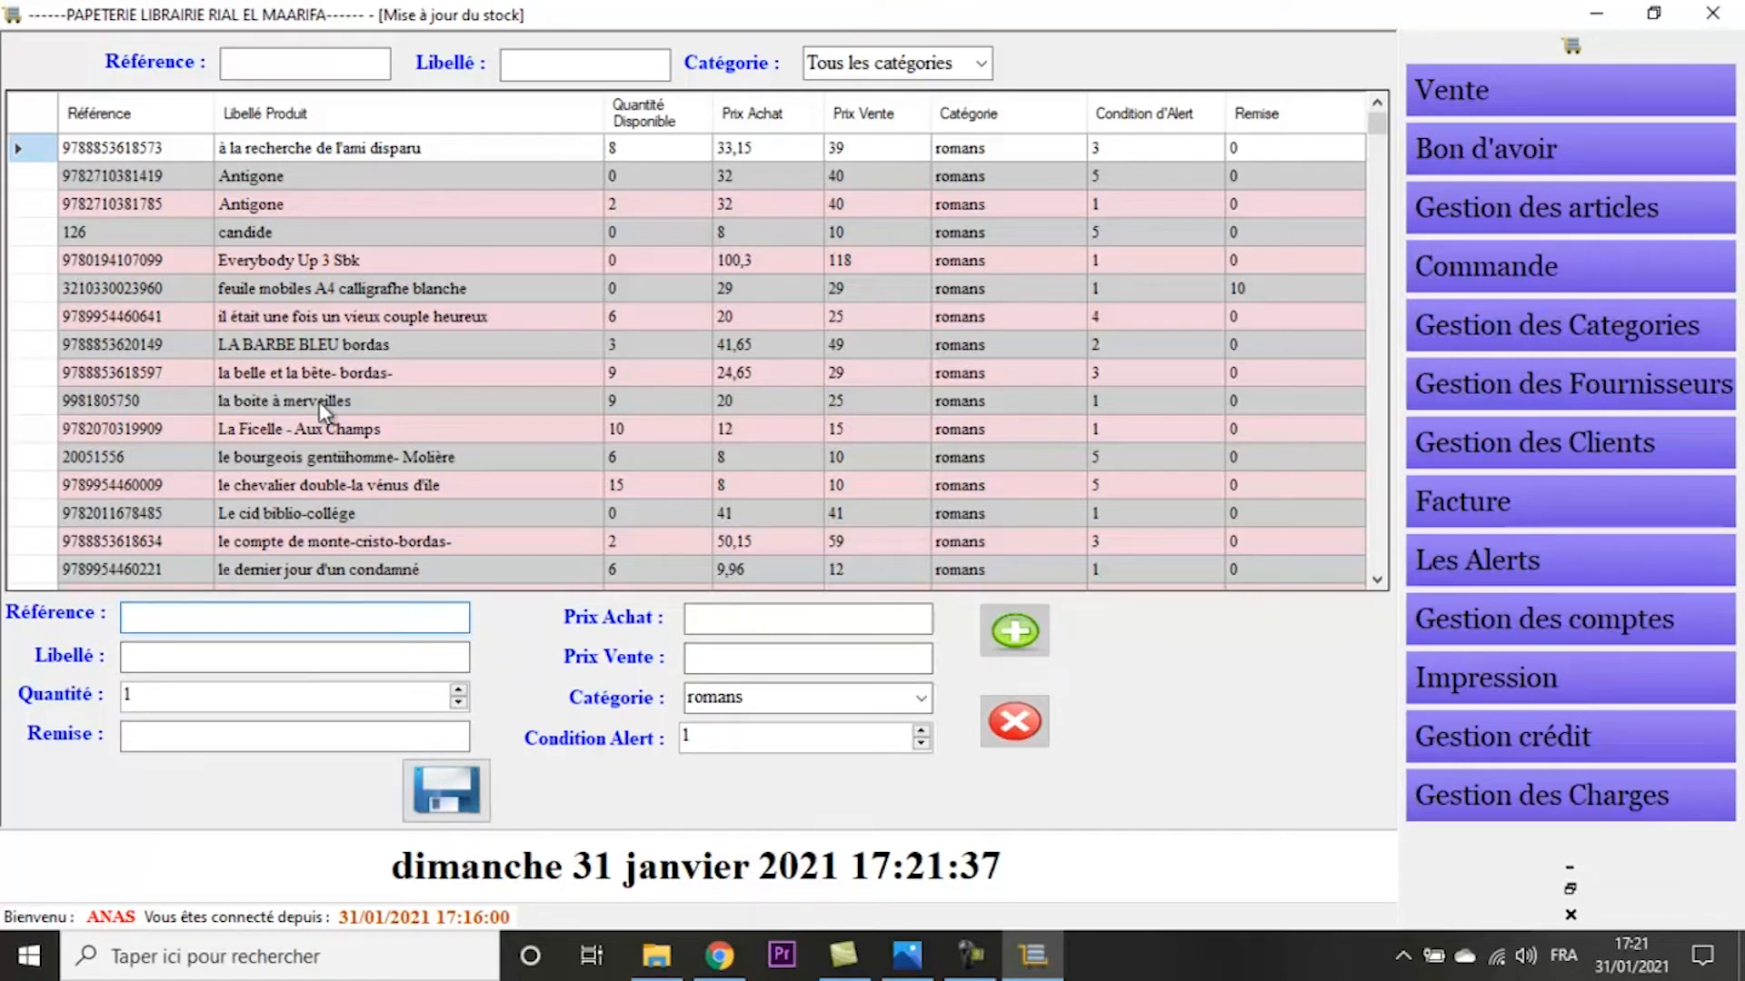
text(120b)
key(Tab)
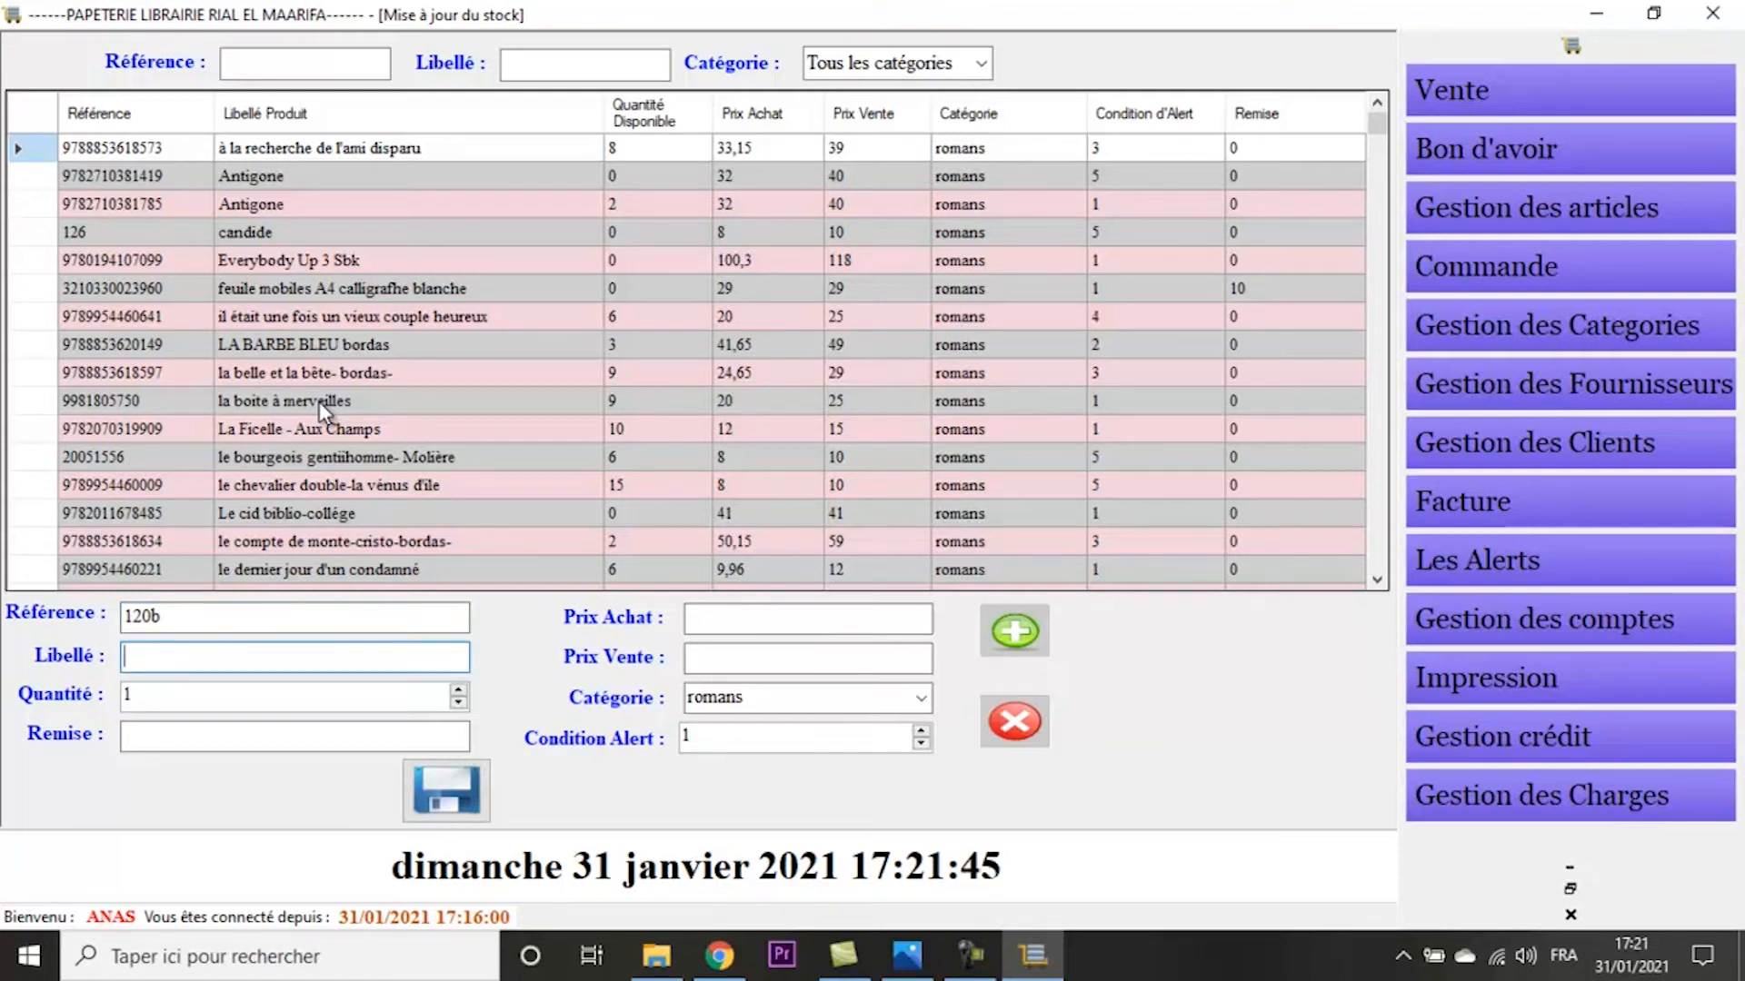
text(Poruid)
key(BackSpace)
text(oduit 1)
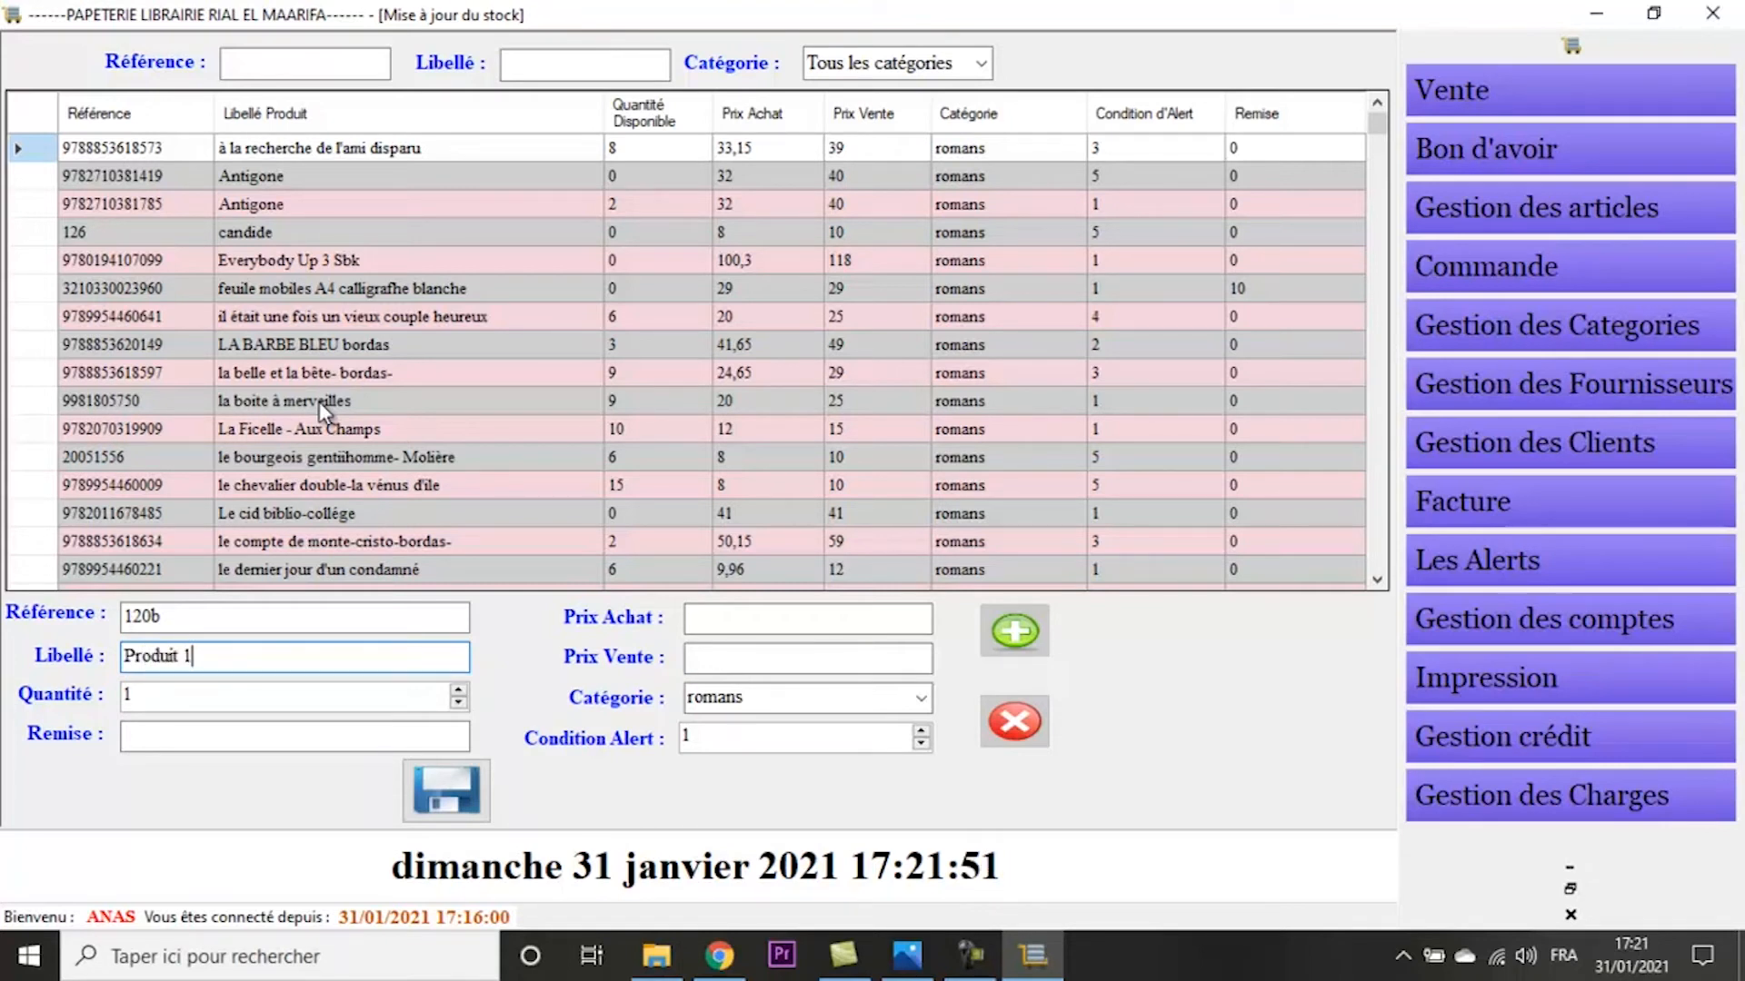
- Set the new article's quantity to 10, discount to 5, purchase price to 1 and sale price to 1,50
drag(186, 697, 143, 672)
text(0)
click(176, 740)
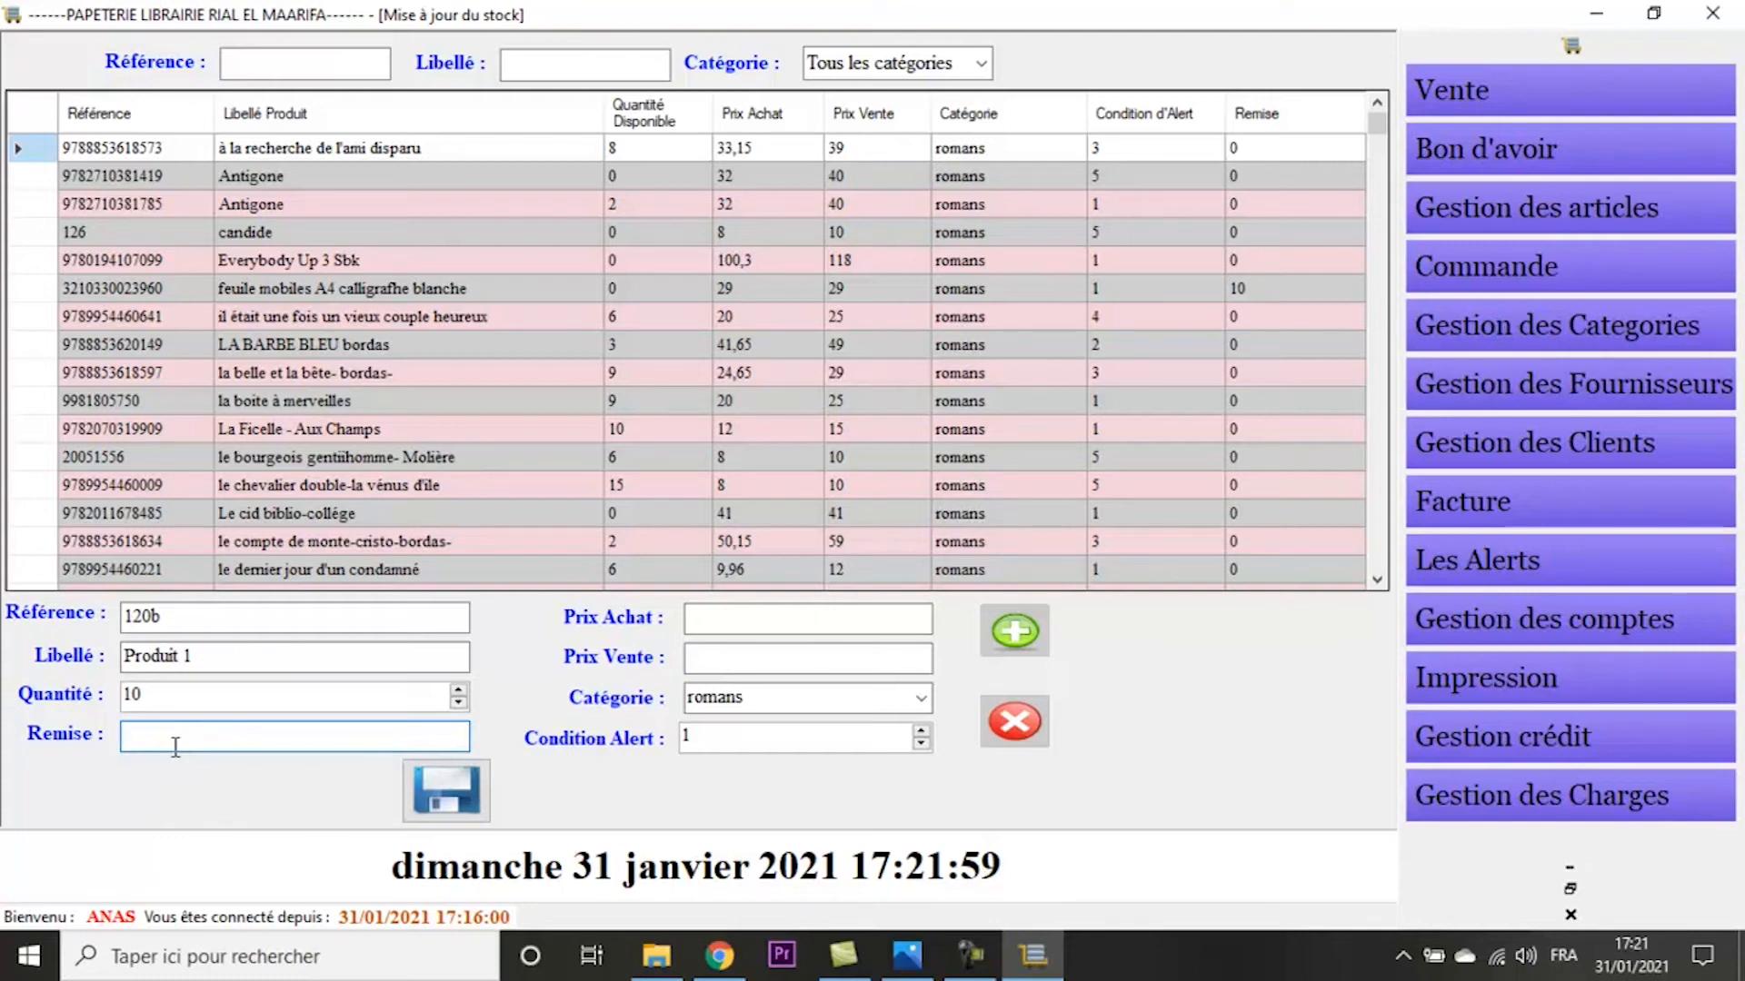
click(822, 625)
text(1)
key(Tab)
text(1.)
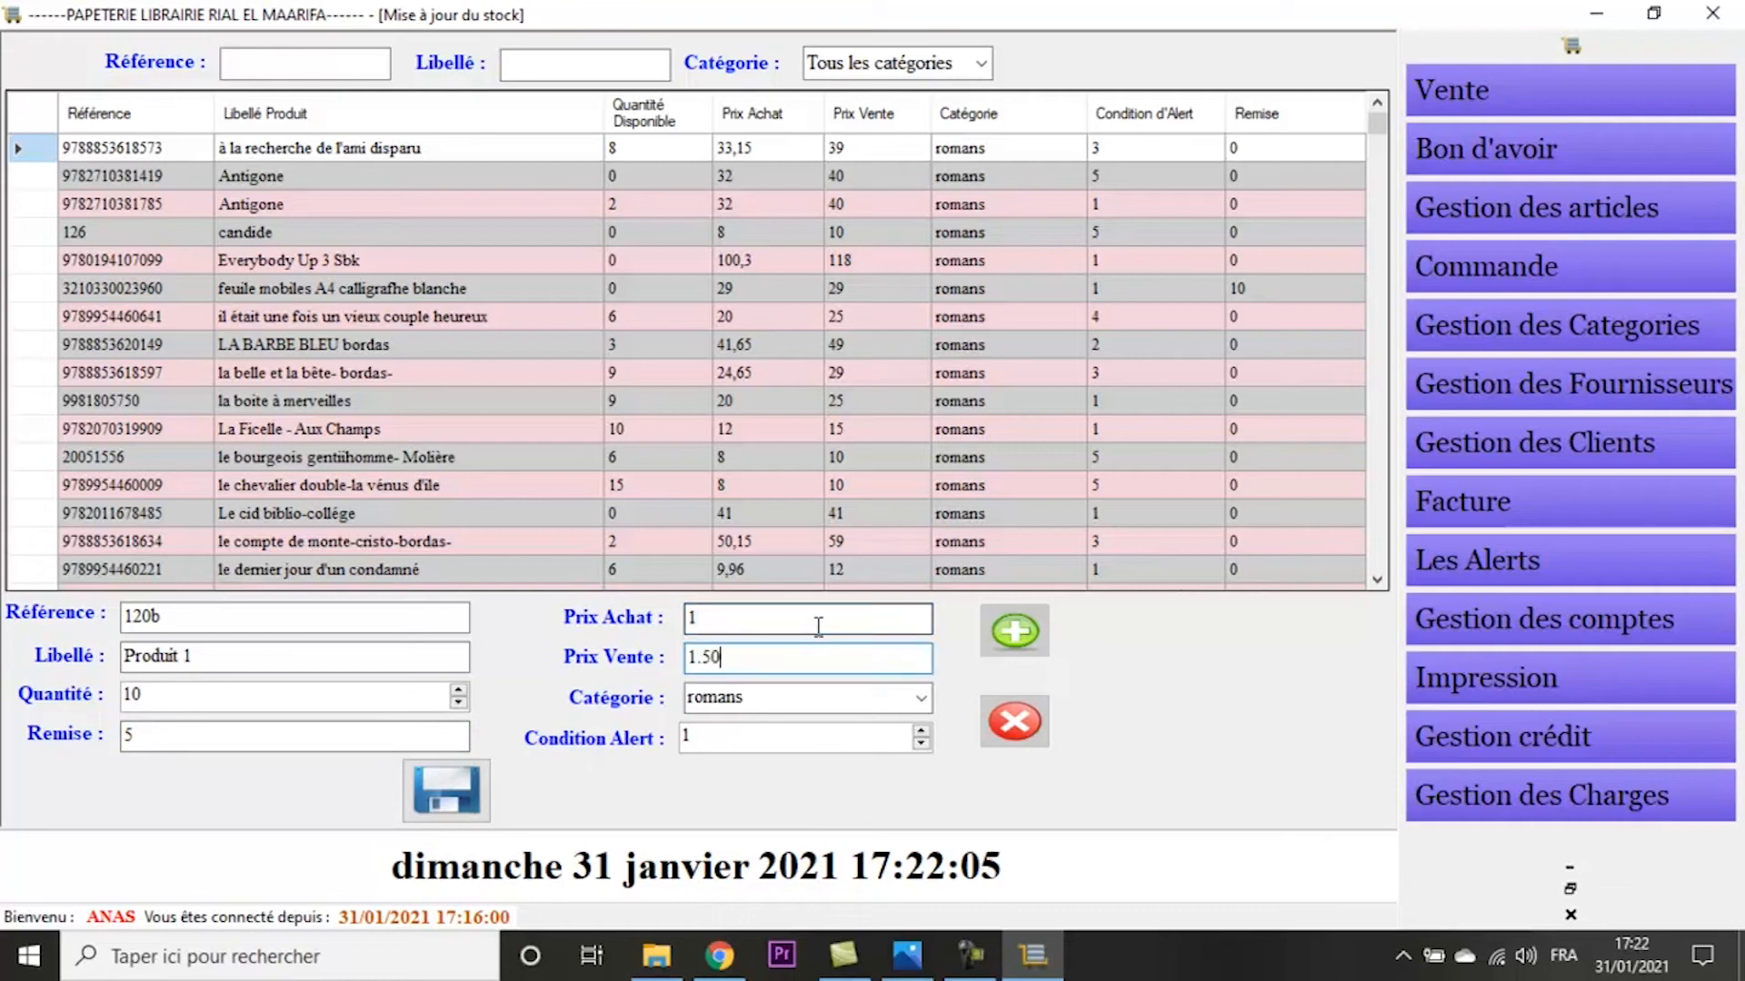
key(Left)
key(Left)
text(,)
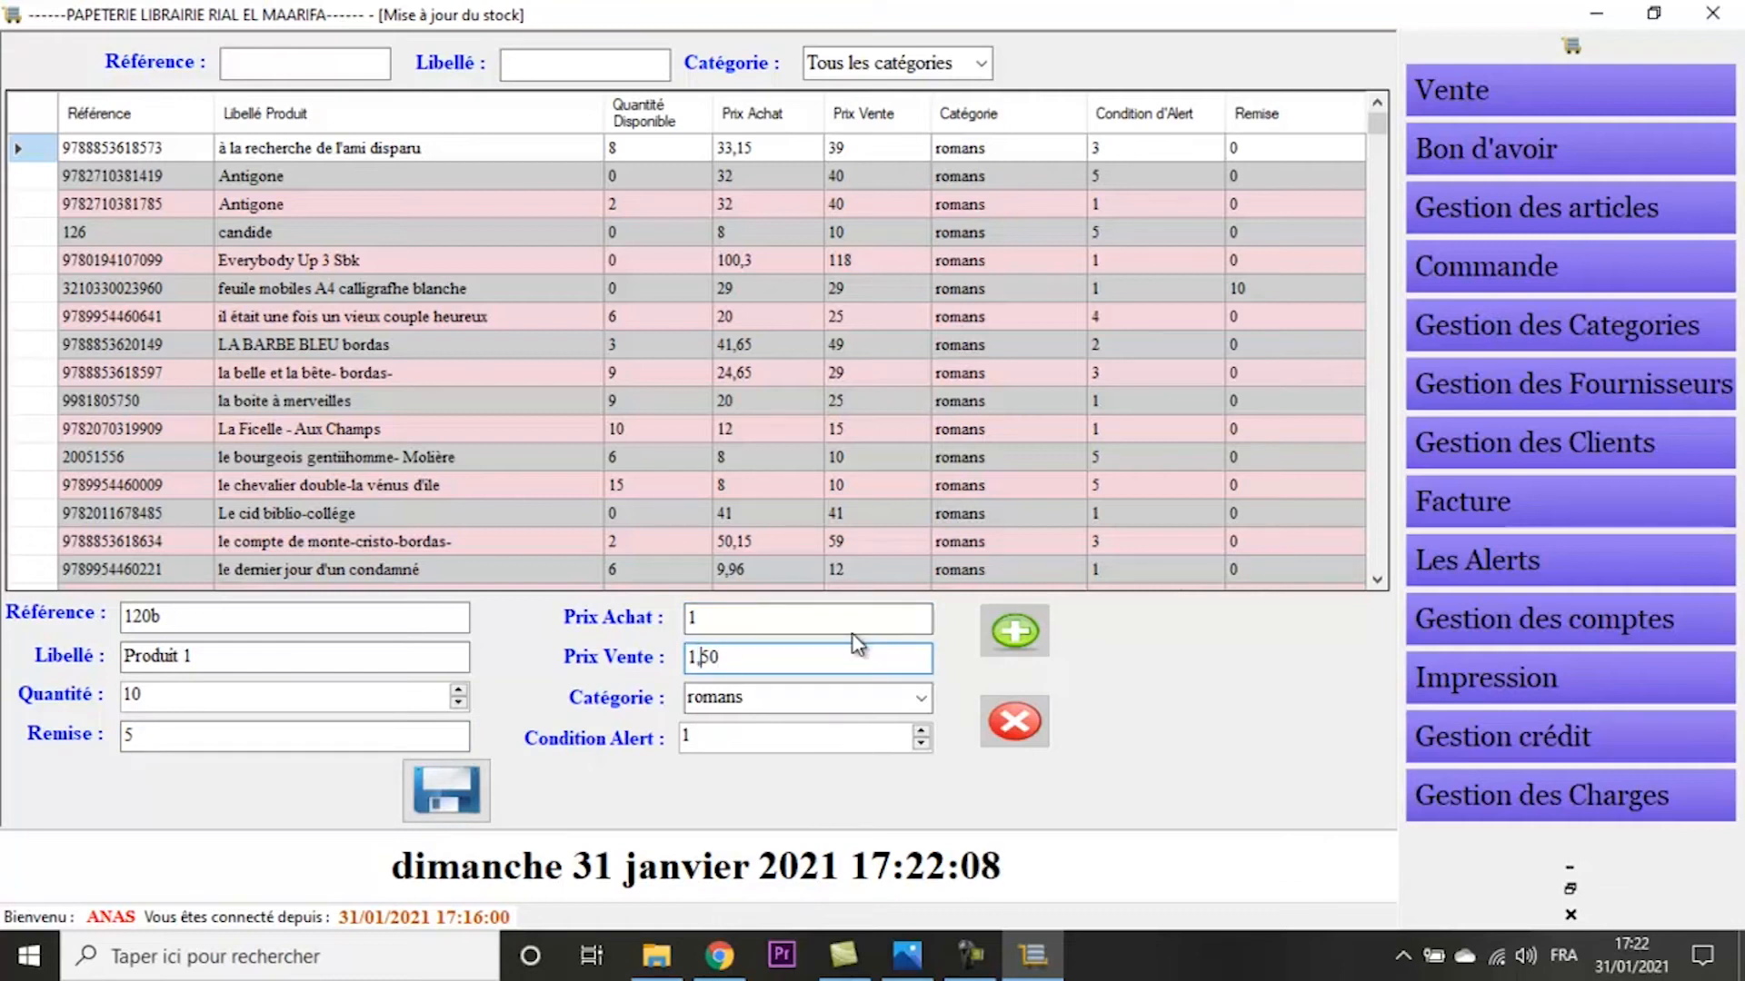
- Assign the new article to the category Dessin et loisirs with alert condition 2, and save it
click(923, 699)
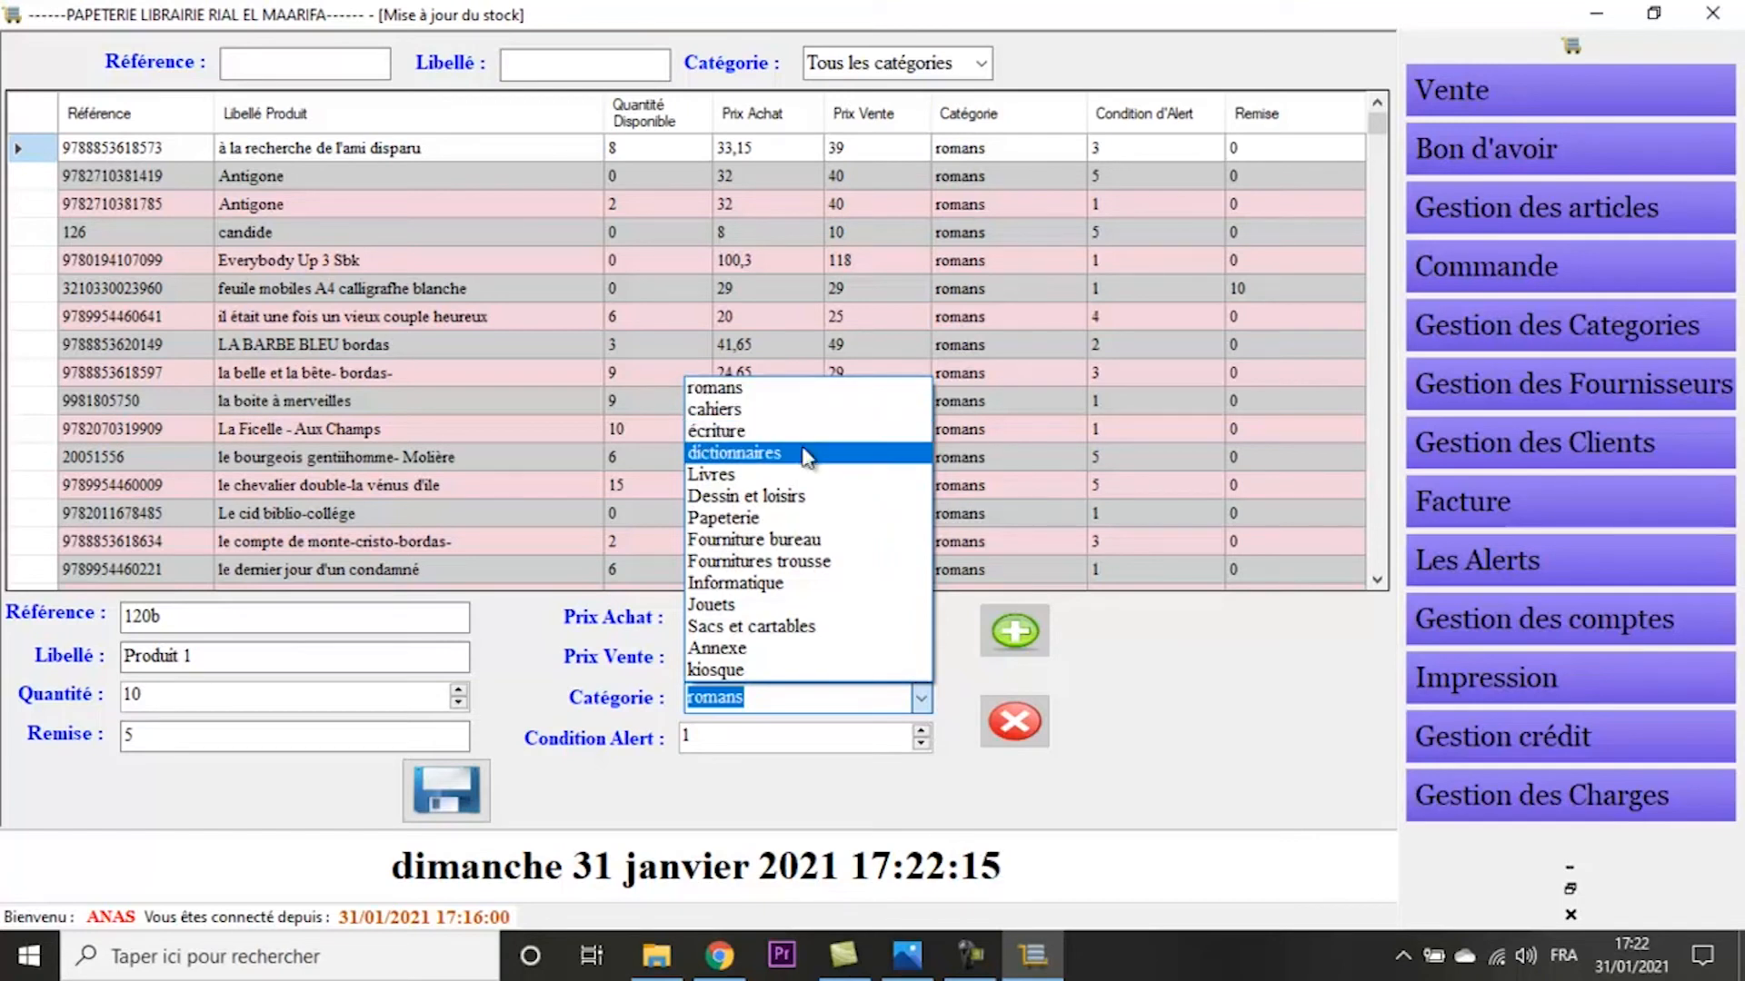
click(767, 498)
key(Tab)
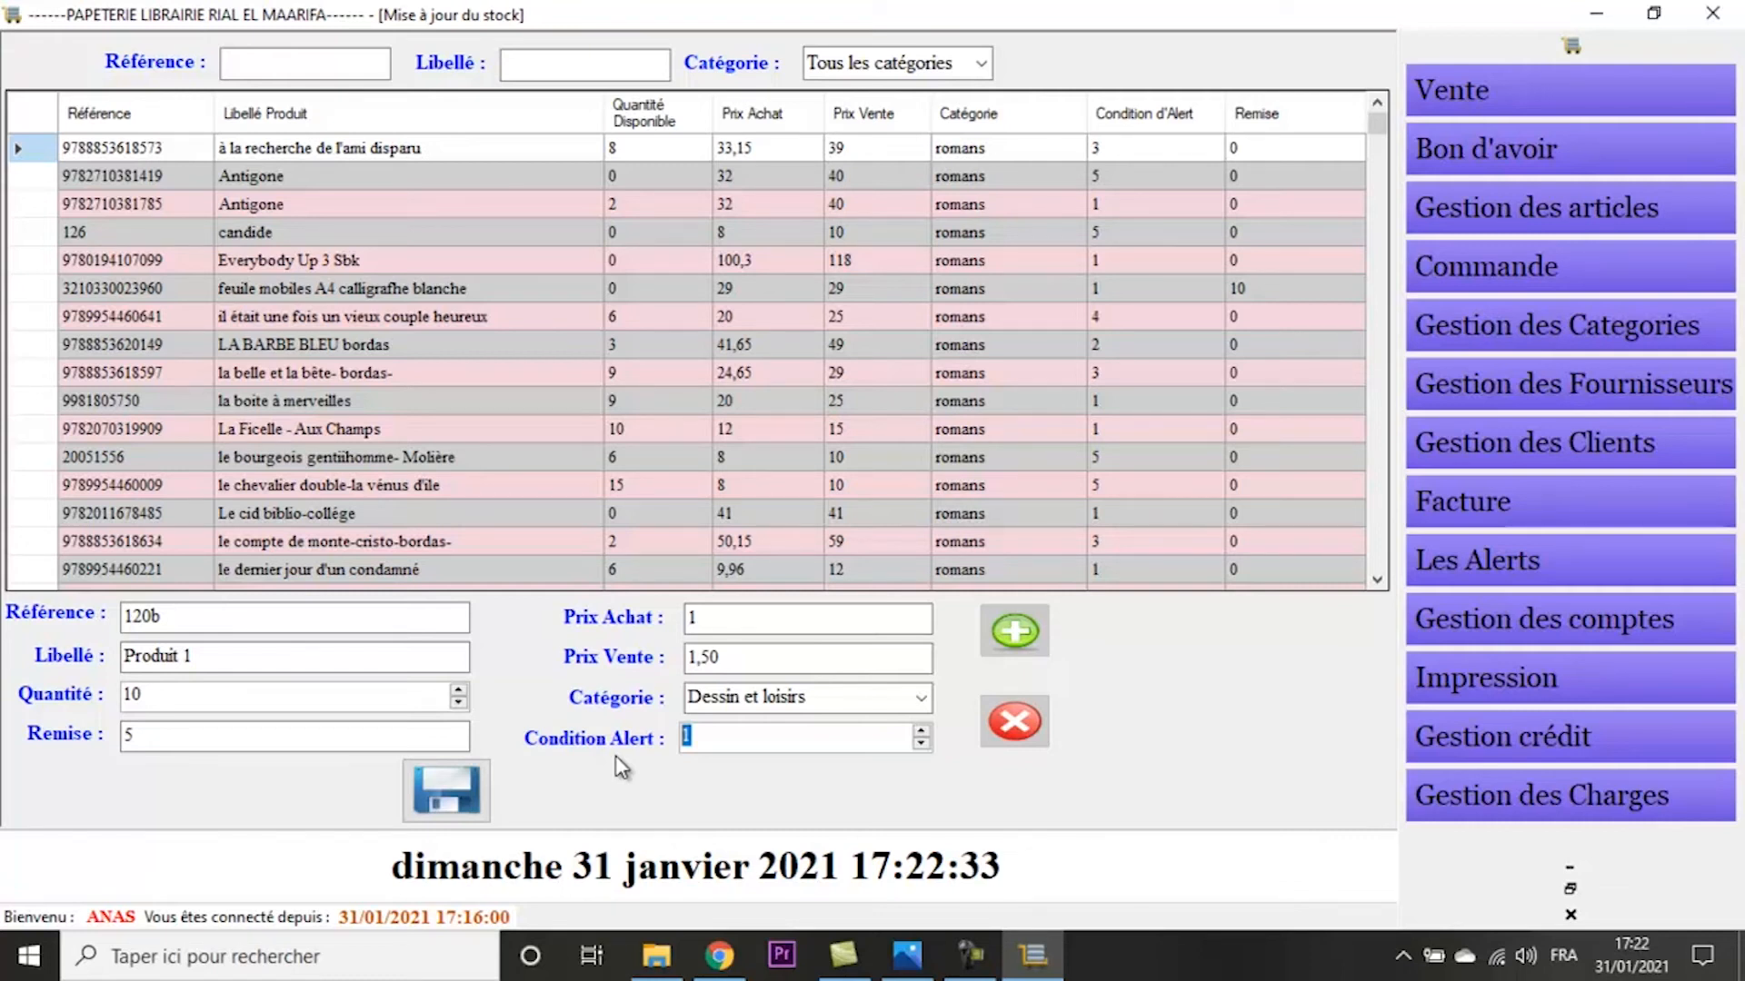
click(434, 800)
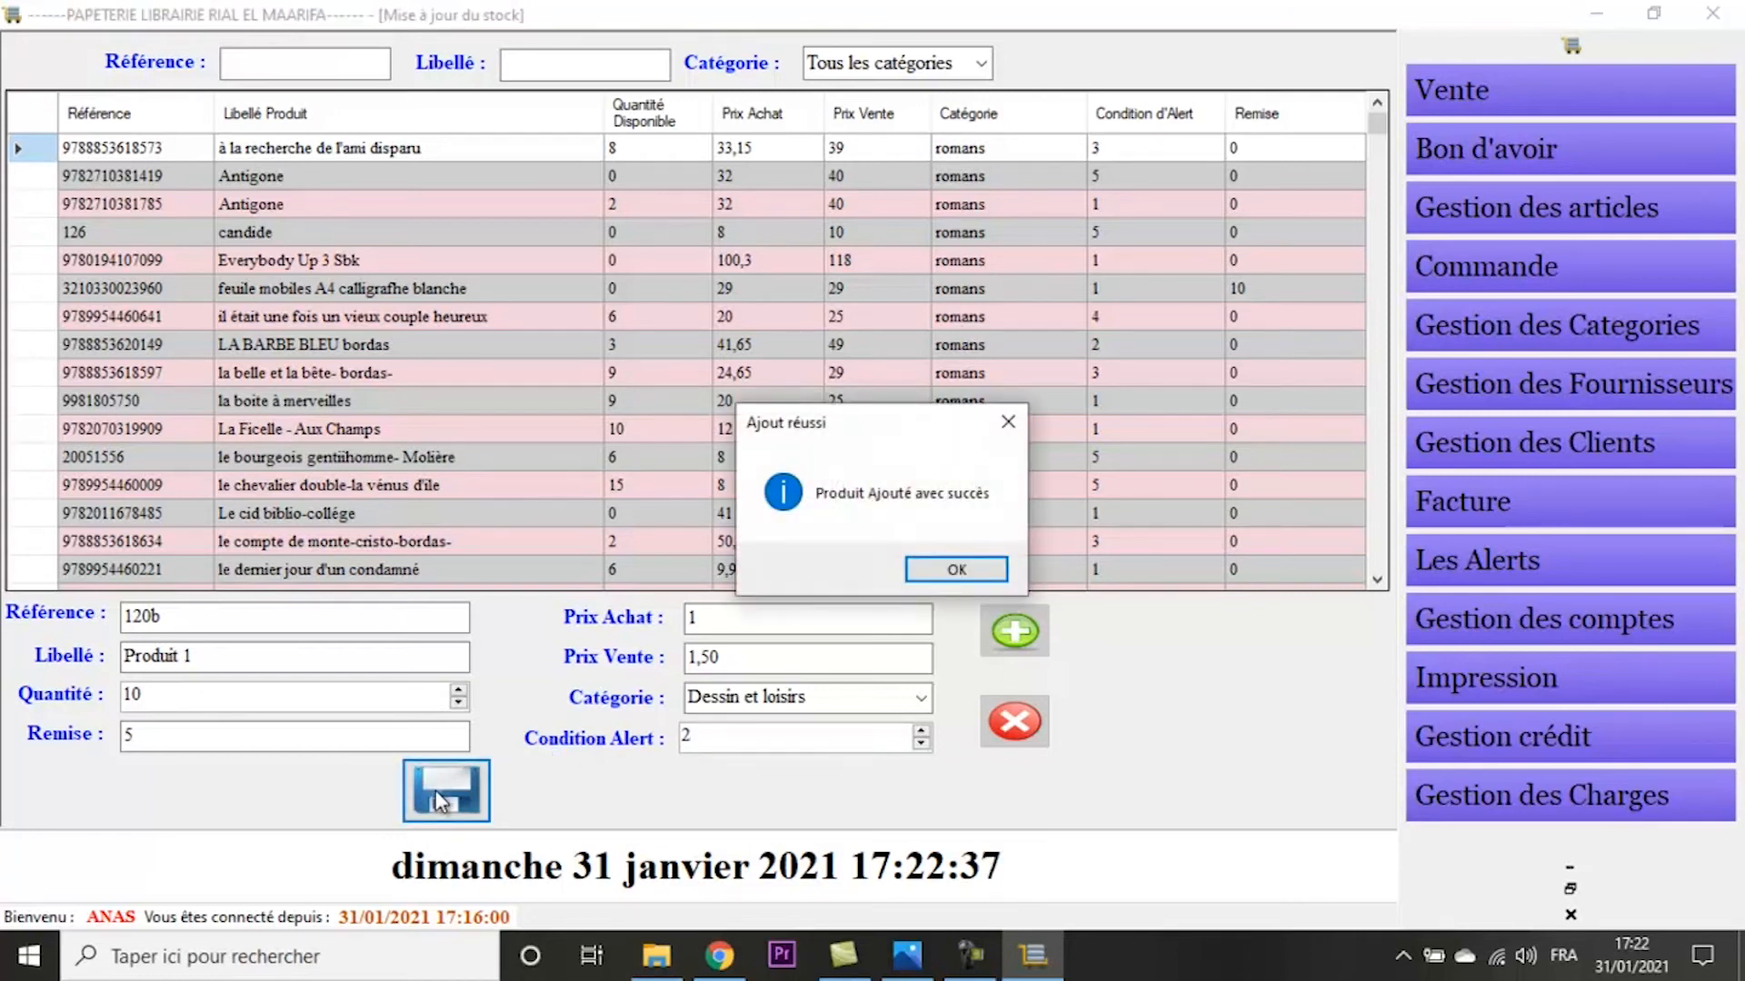
key(Return)
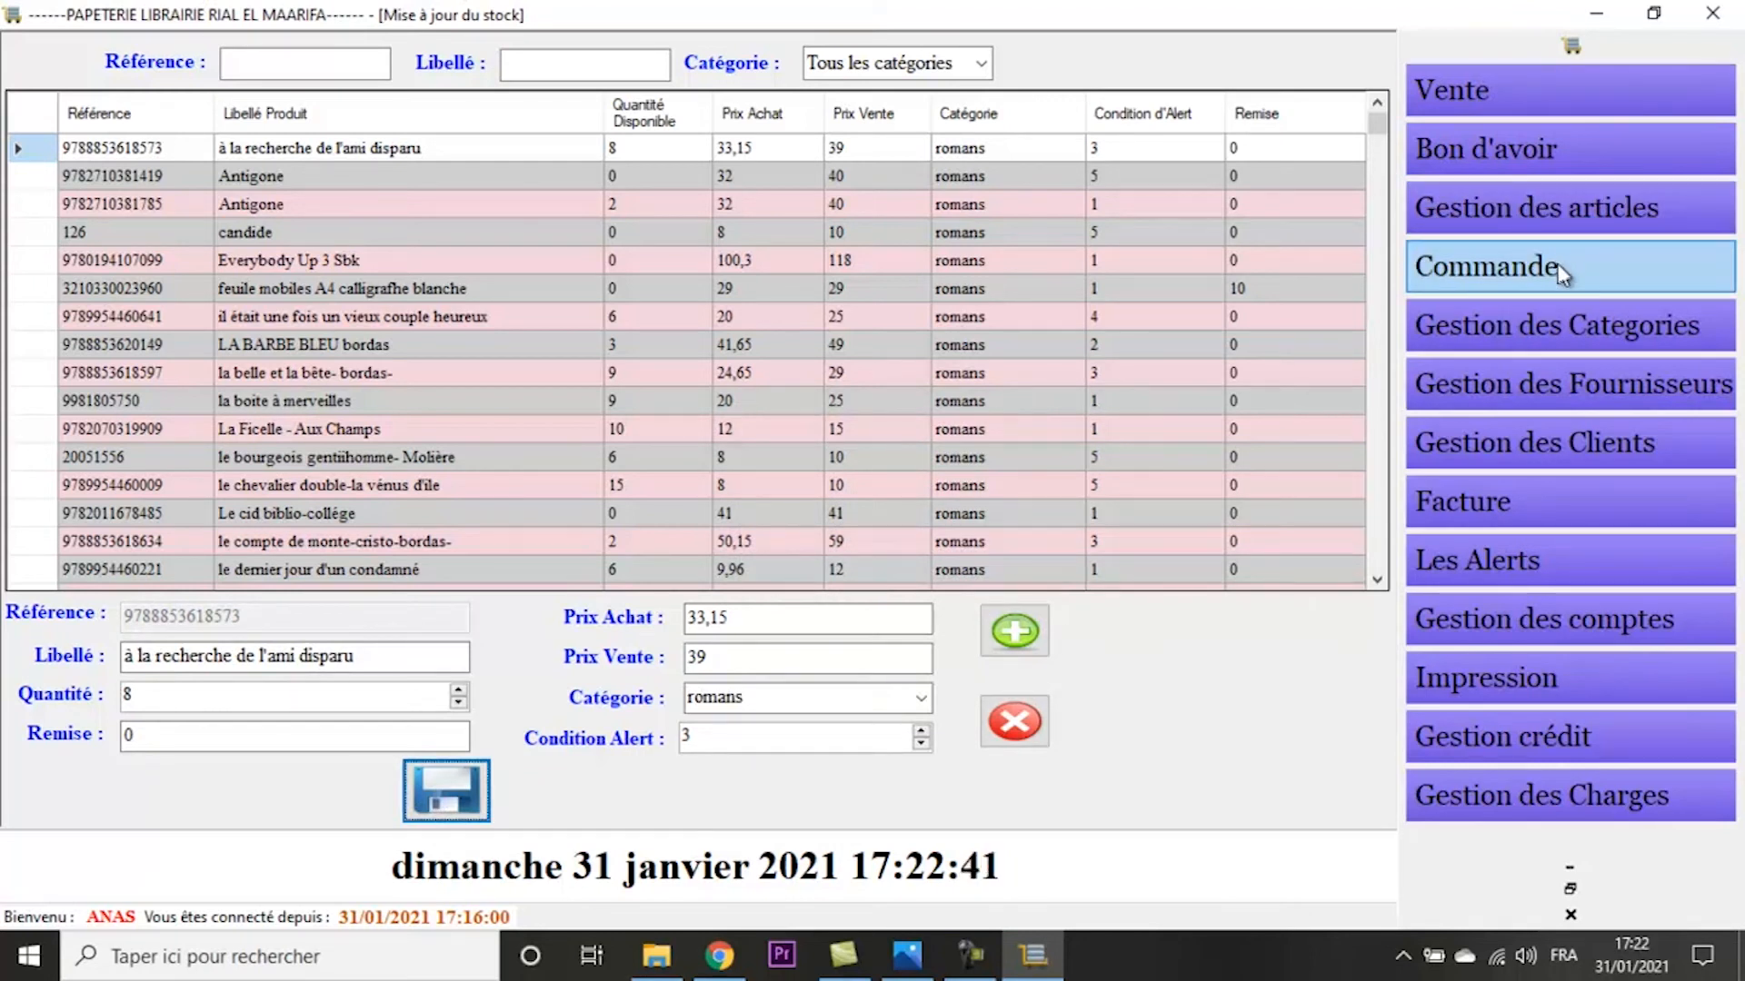
- Open the category list (Gestion des Categories), select cahiers and look through all the categories
click(1597, 338)
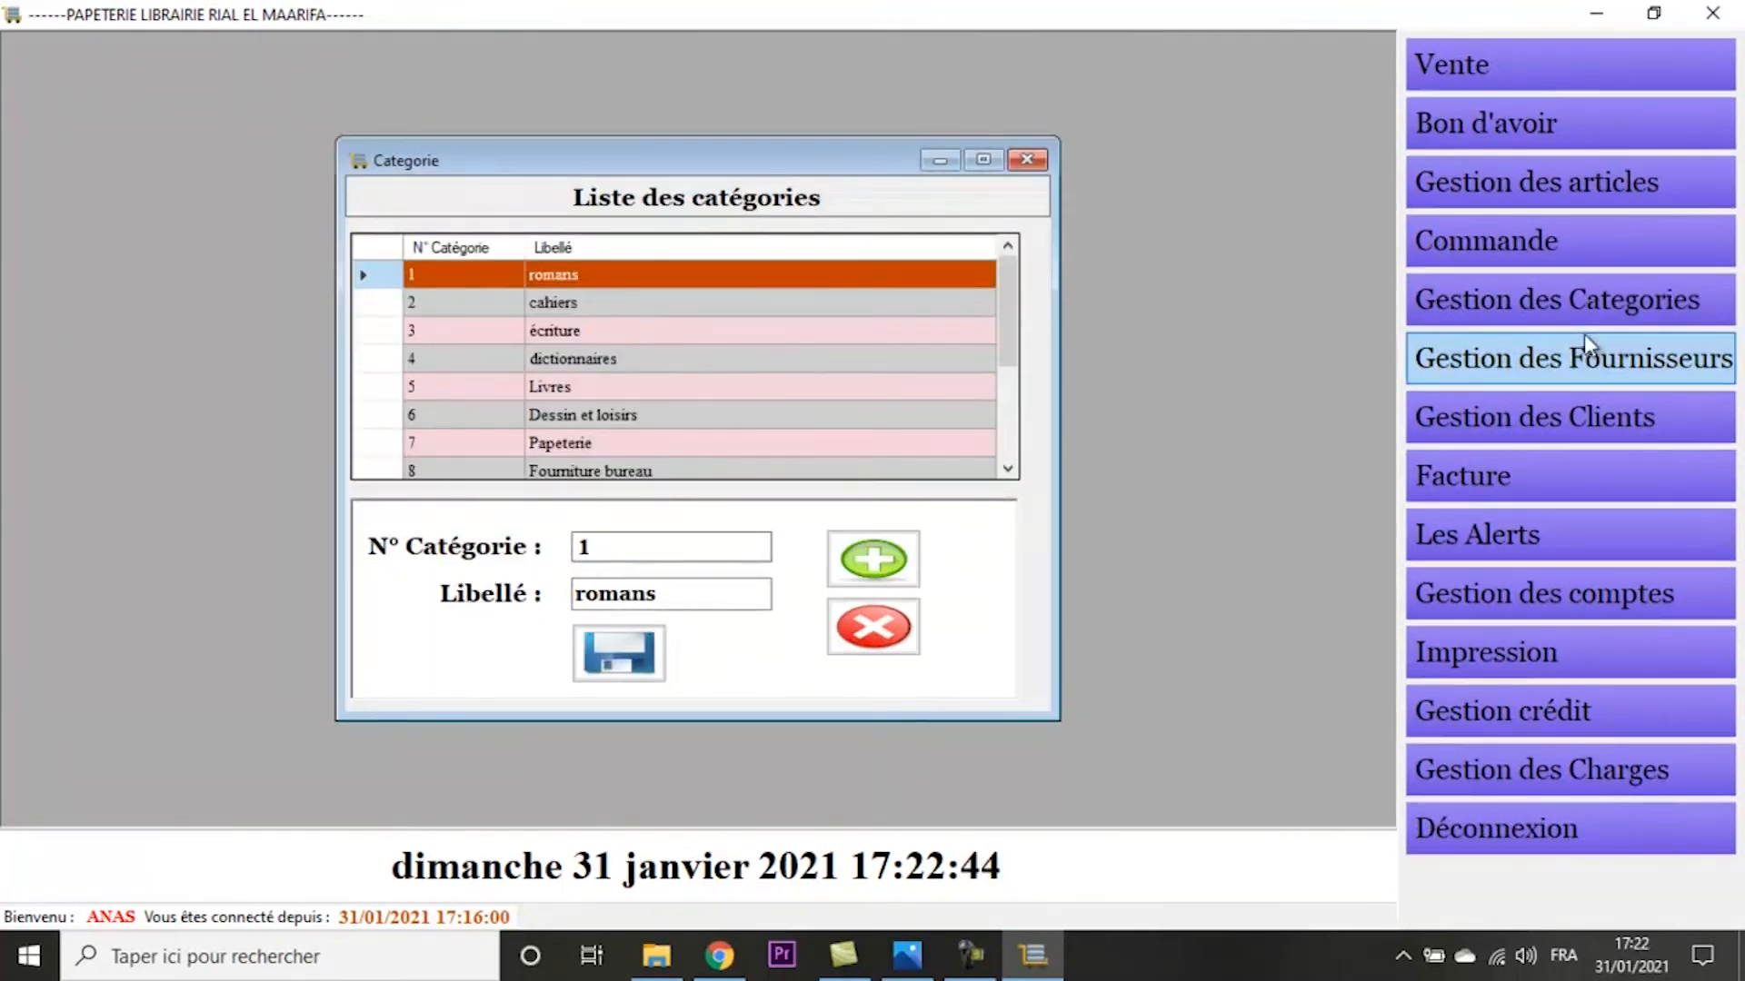
click(638, 311)
drag(1007, 311, 1011, 468)
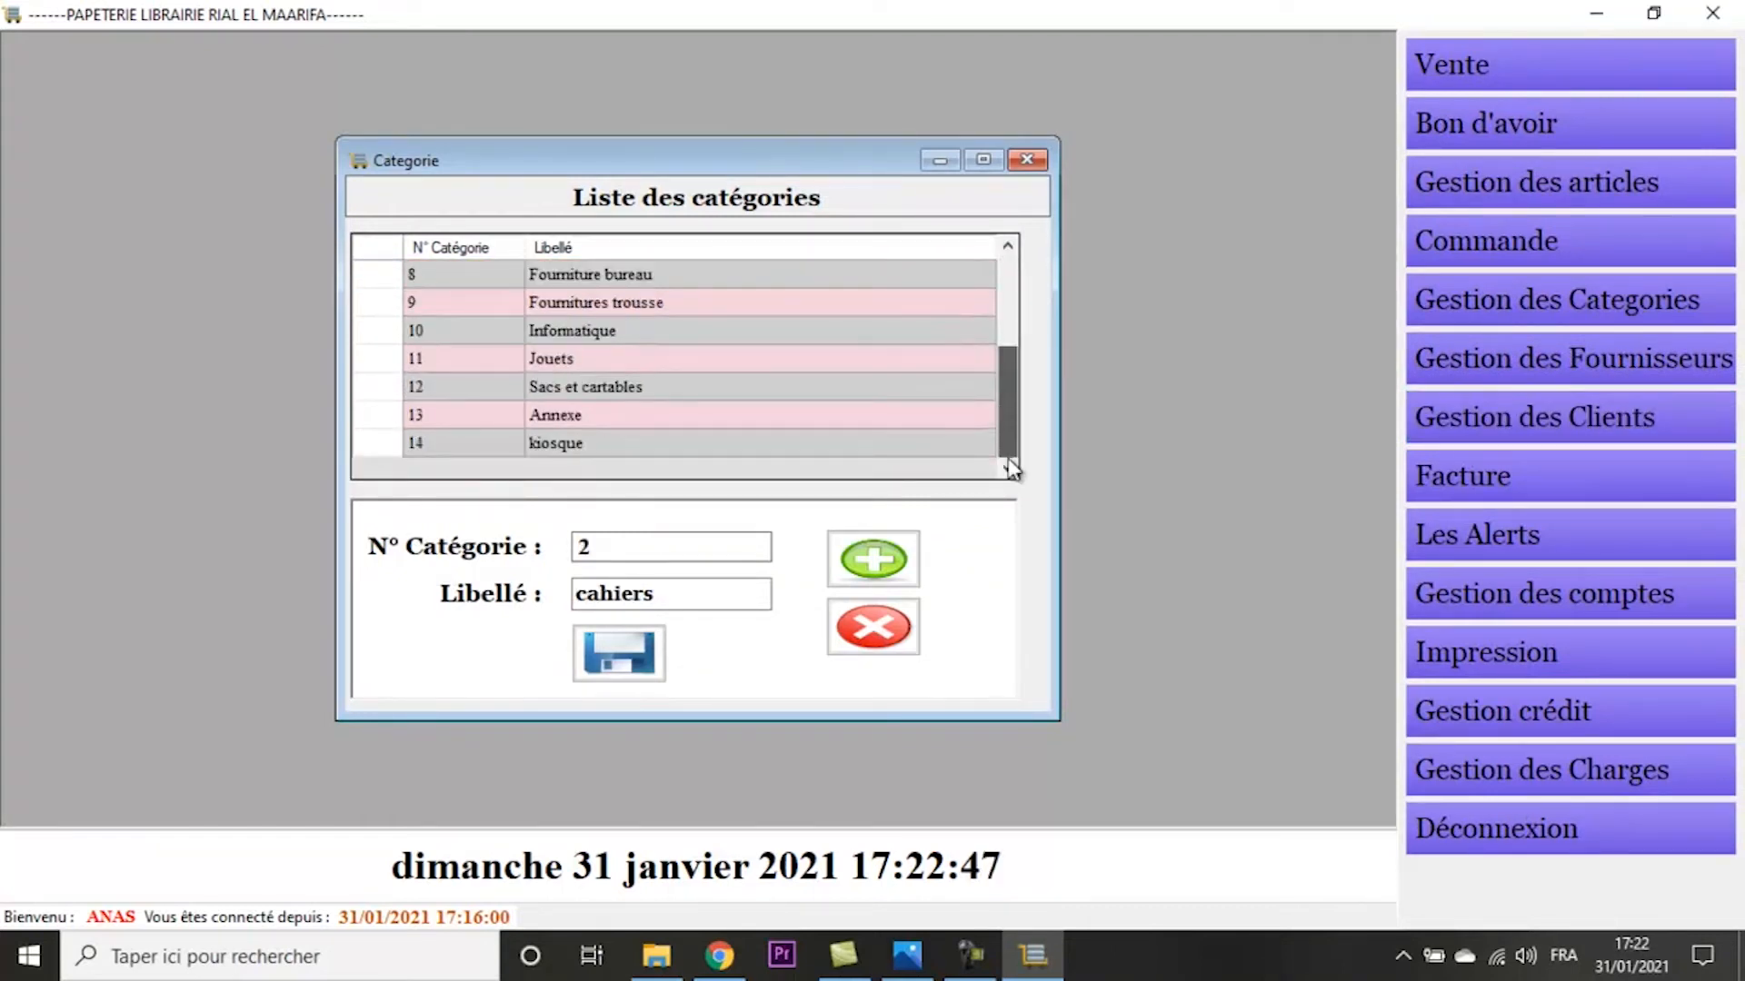
scroll(1009, 467, up, 3)
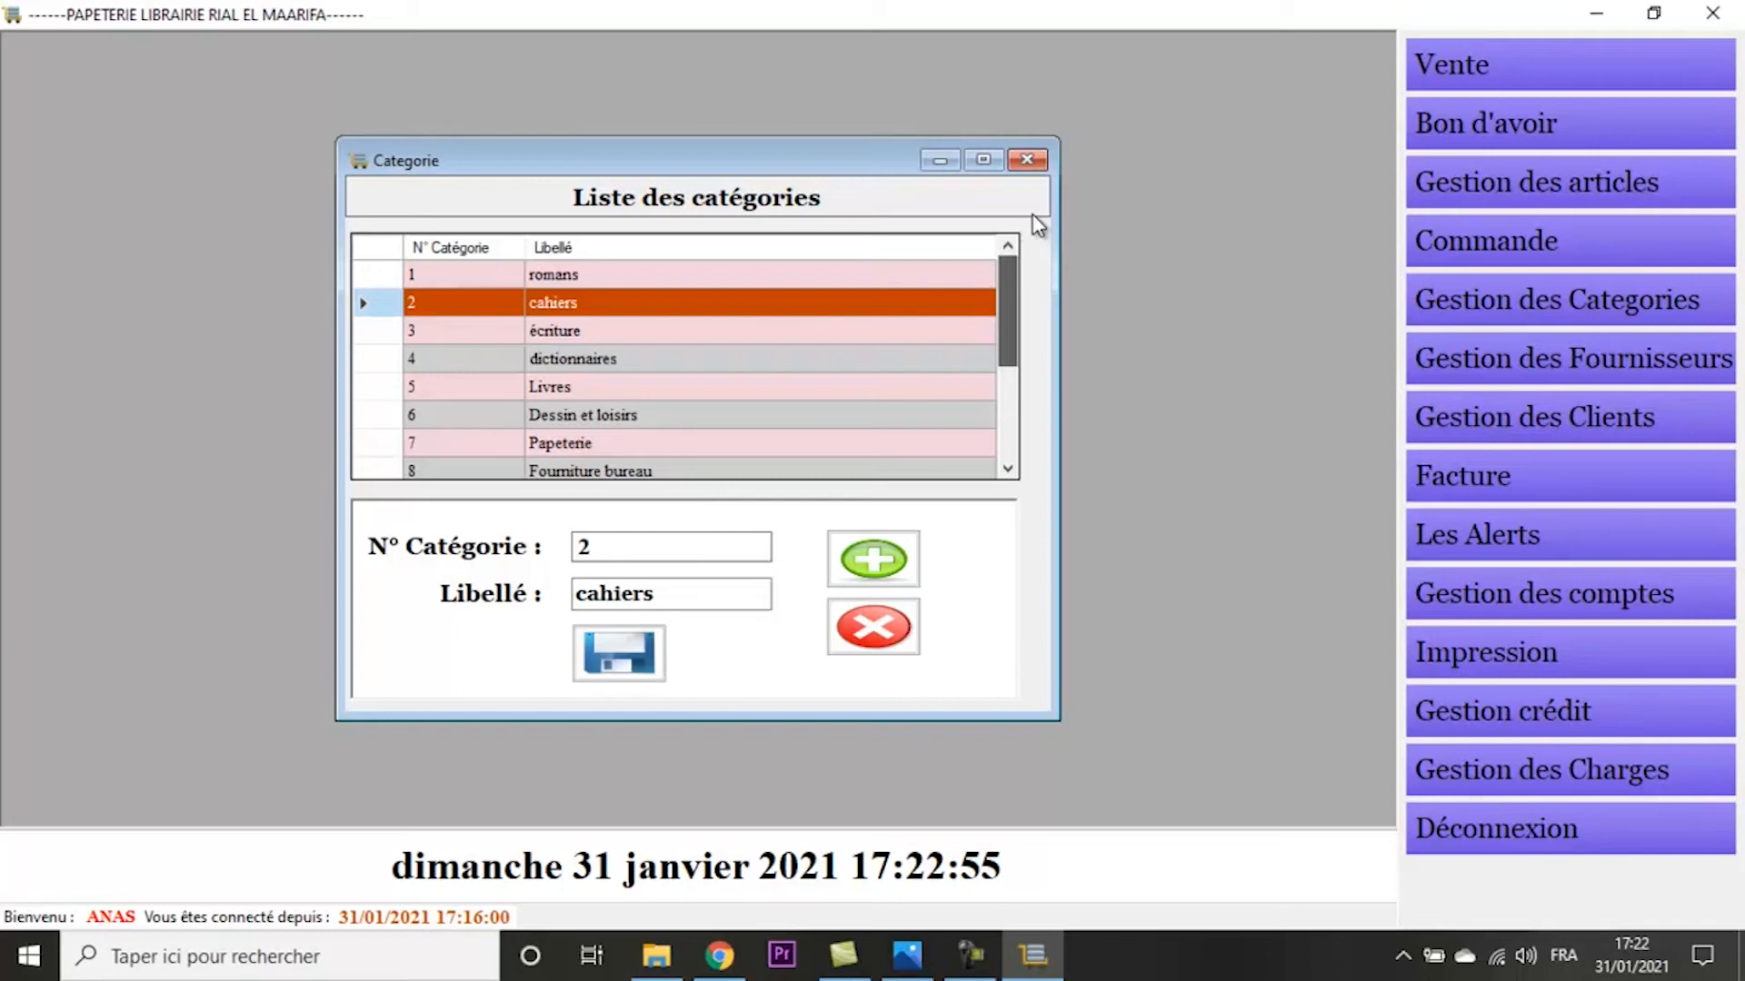
- View the supplier form (Gestion des Fournisseurs), open the individual clients (Client particulier) and close the form
click(1605, 362)
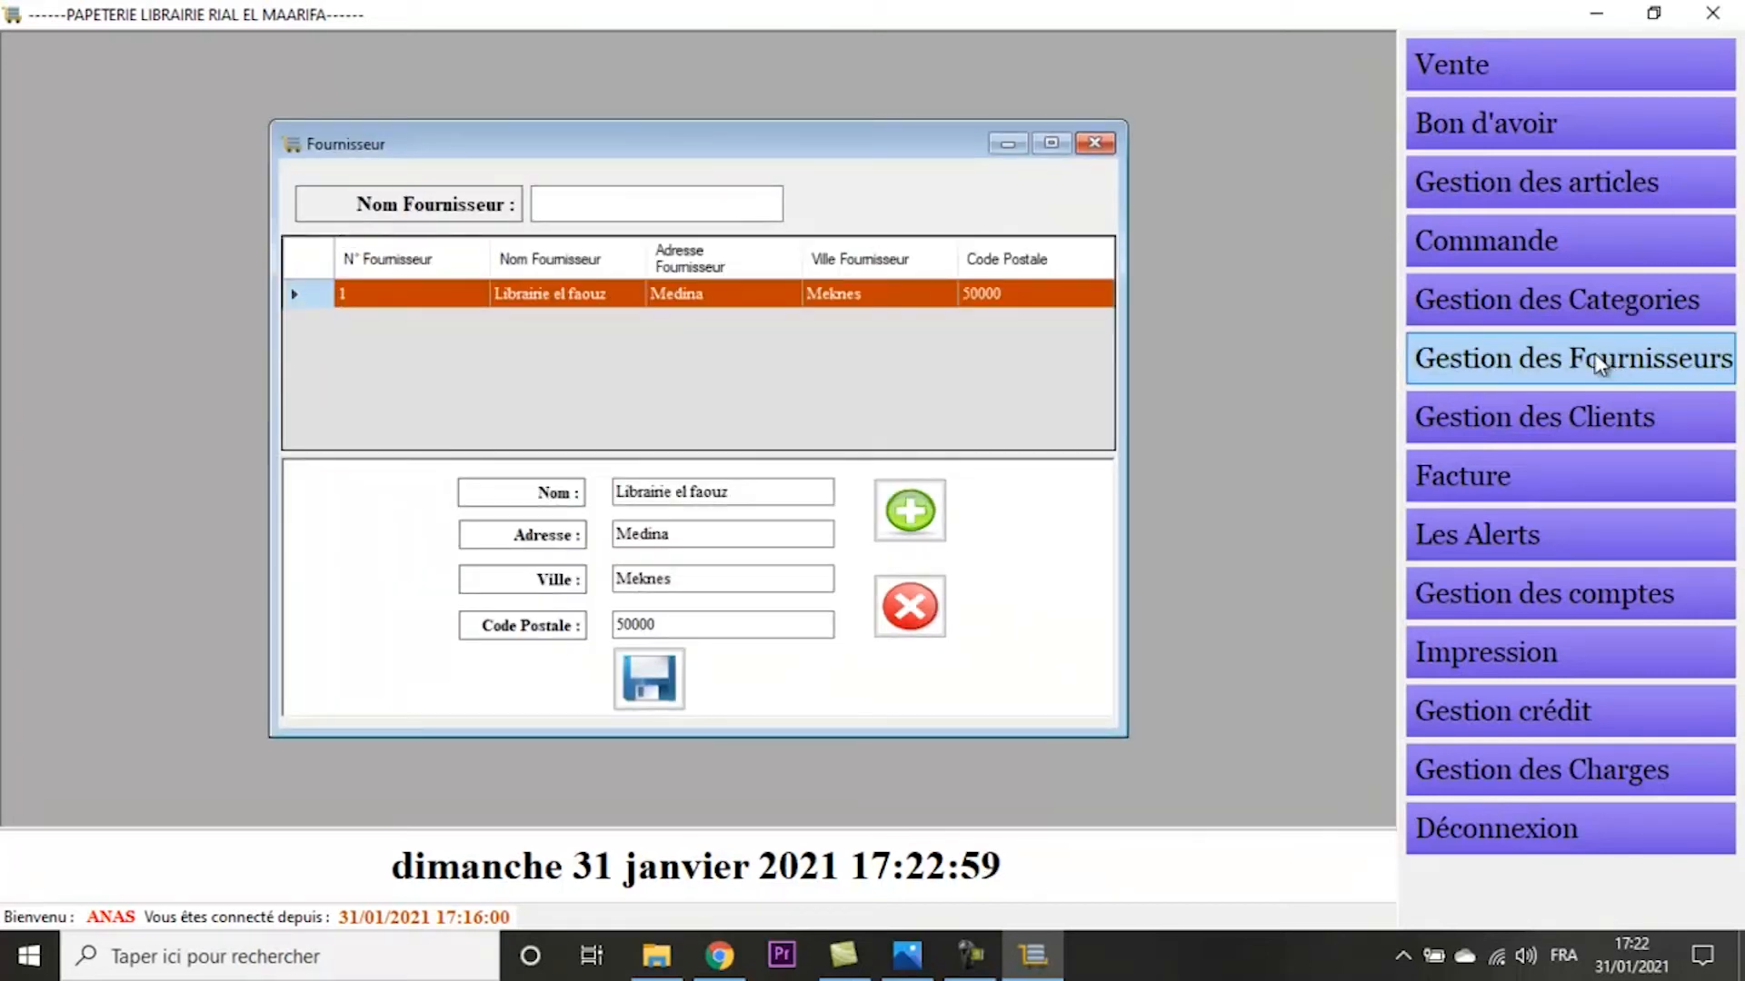
click(1577, 444)
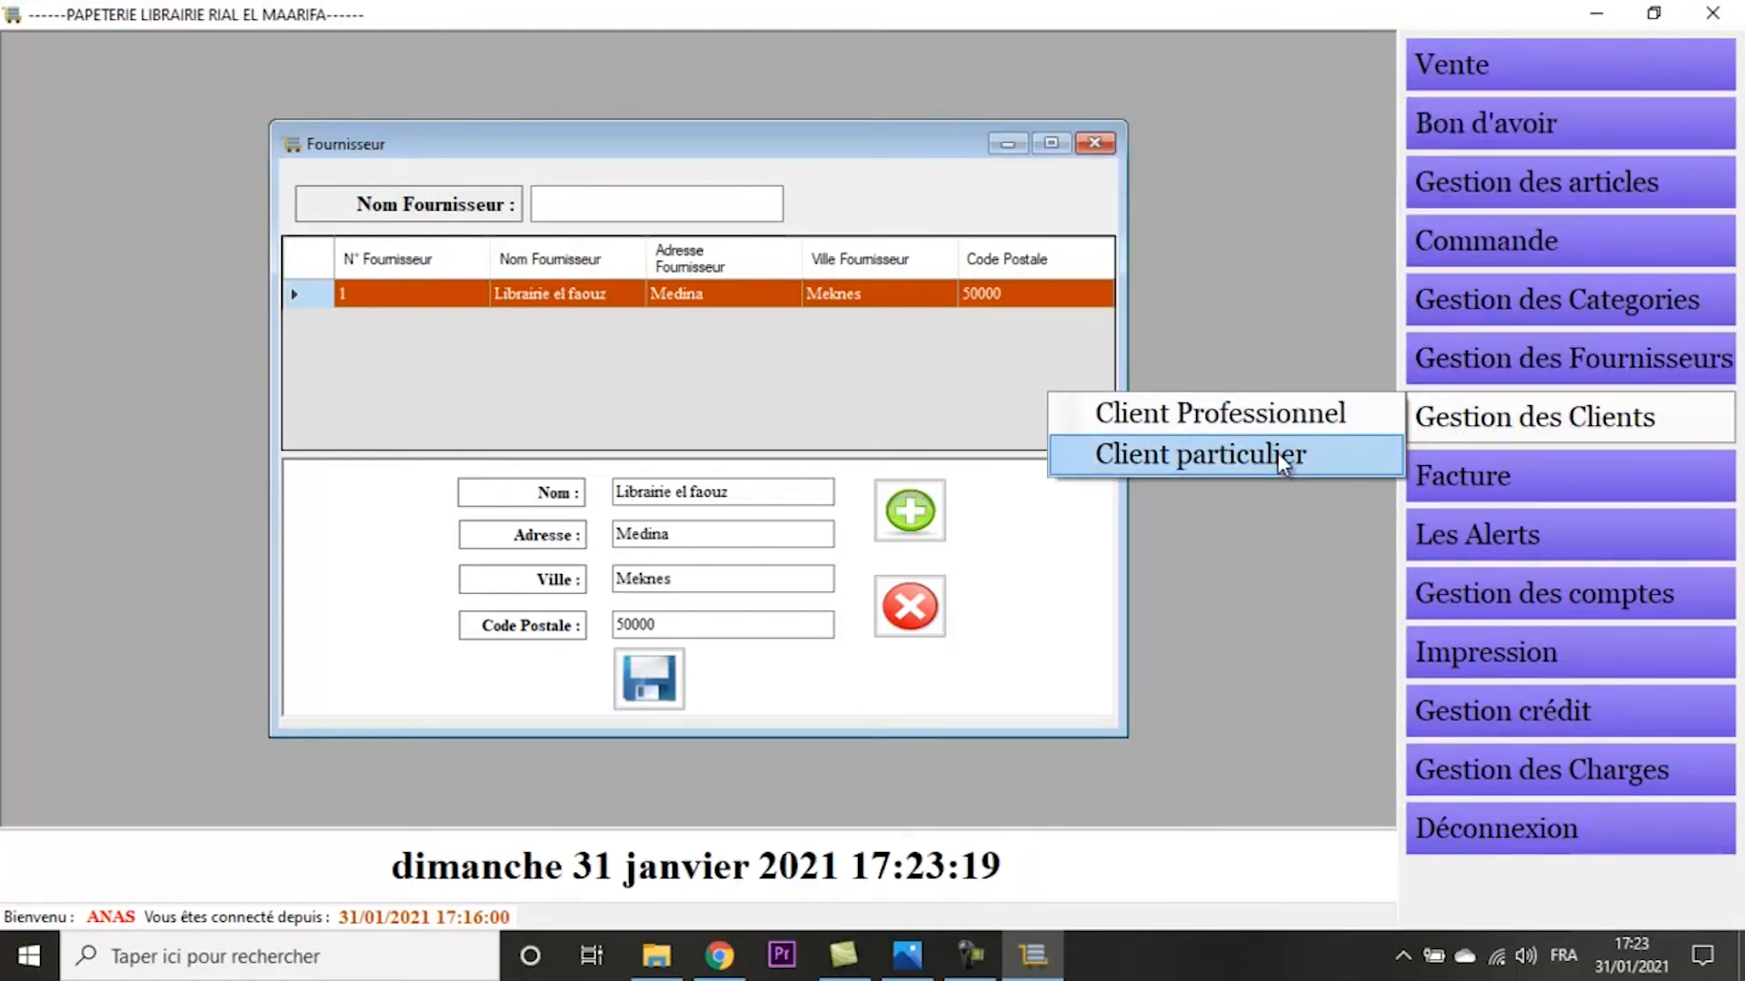
click(1278, 453)
click(1117, 152)
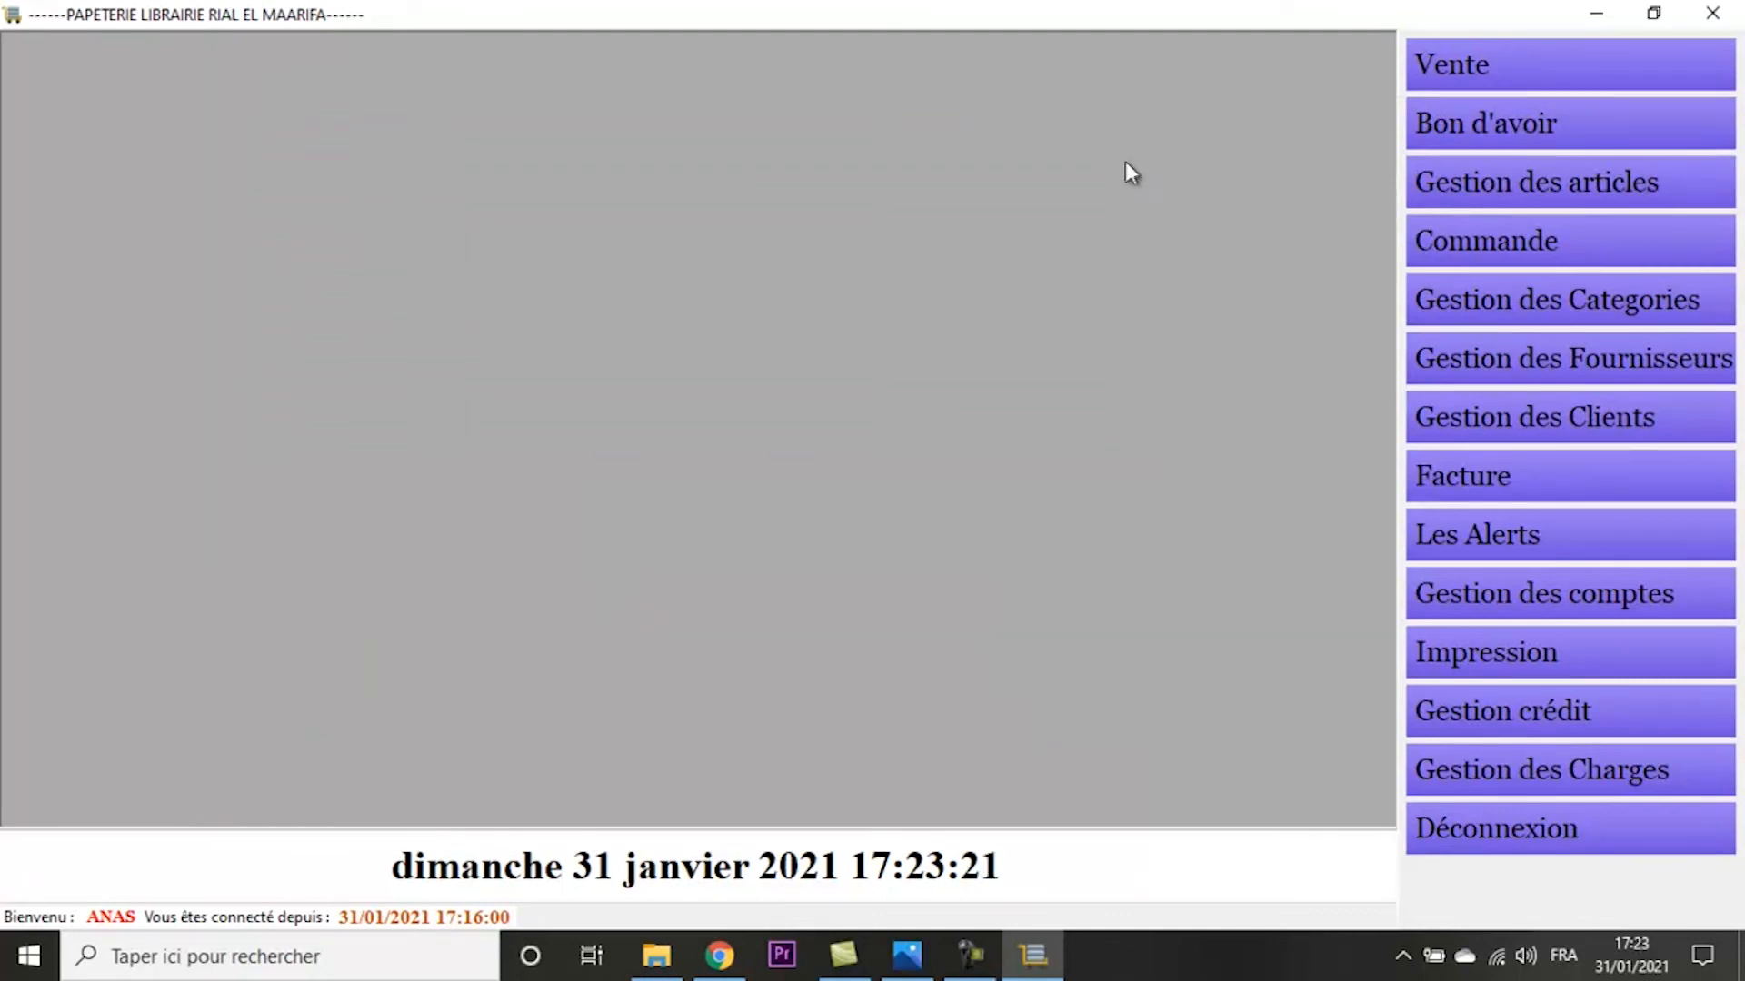
mouse_move(1487, 494)
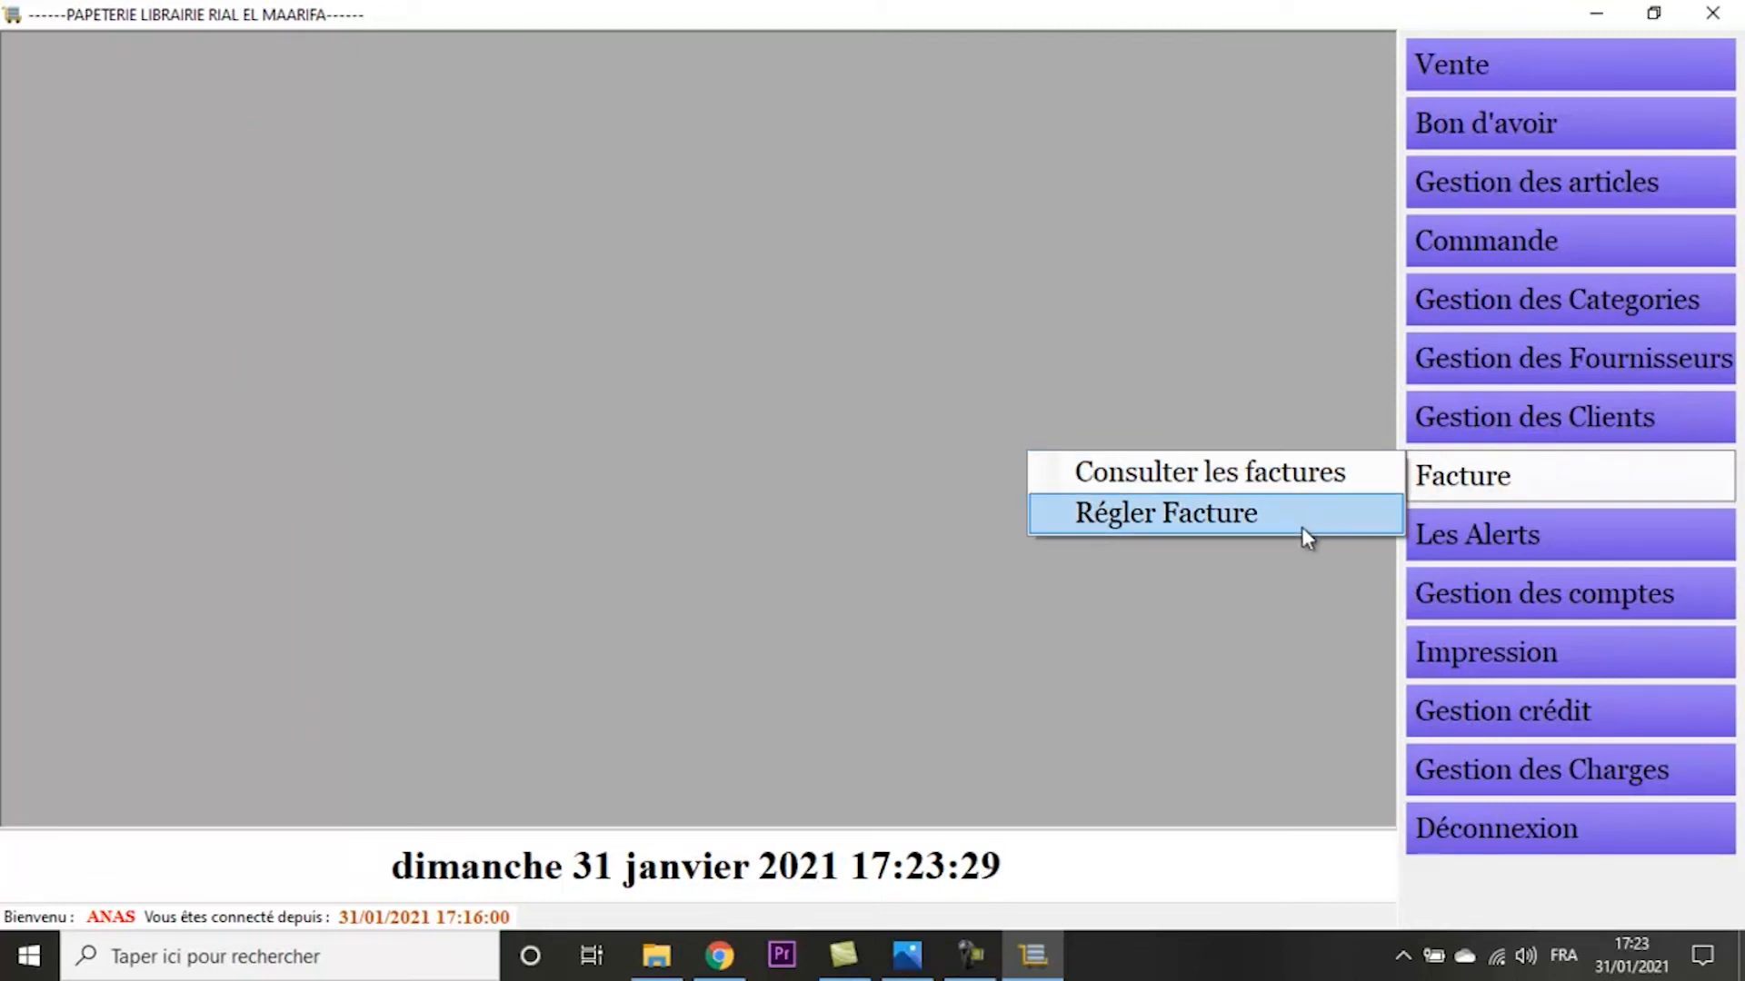
mouse_move(1518, 556)
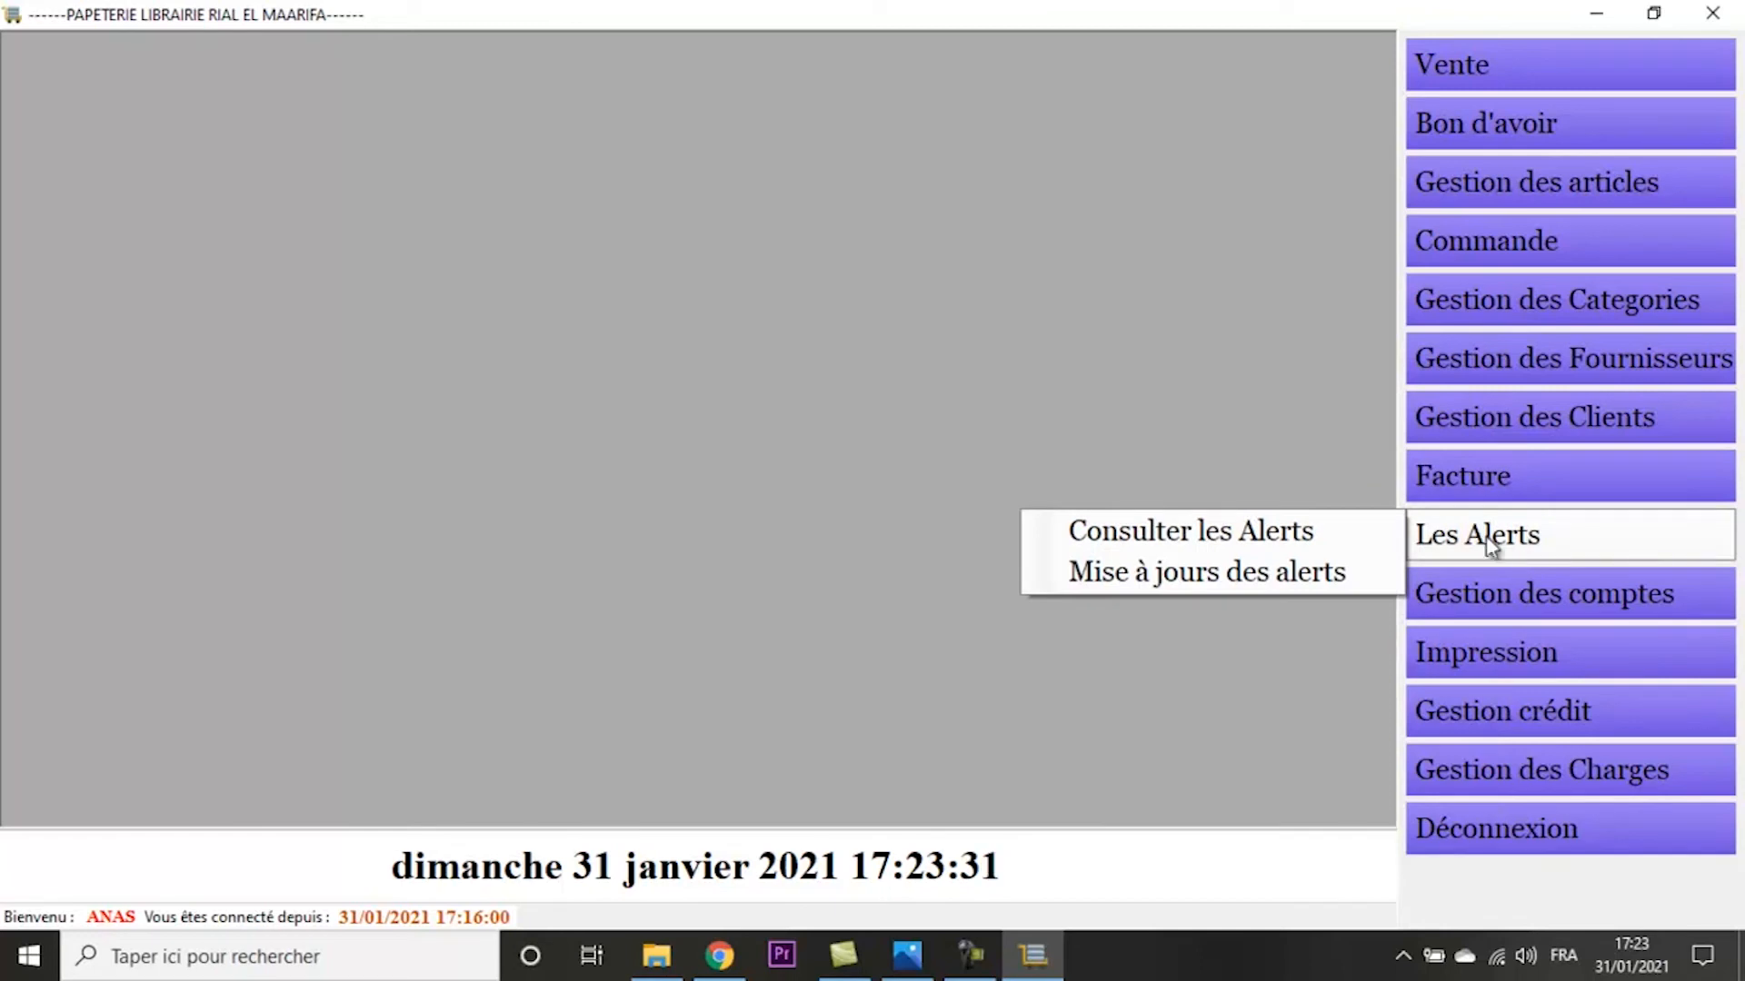
- Consult the alert list (Consulter les Alerts), checking the rows for cahier 48p A5 bleu marine and le dernier jour d'un condamné
click(1316, 536)
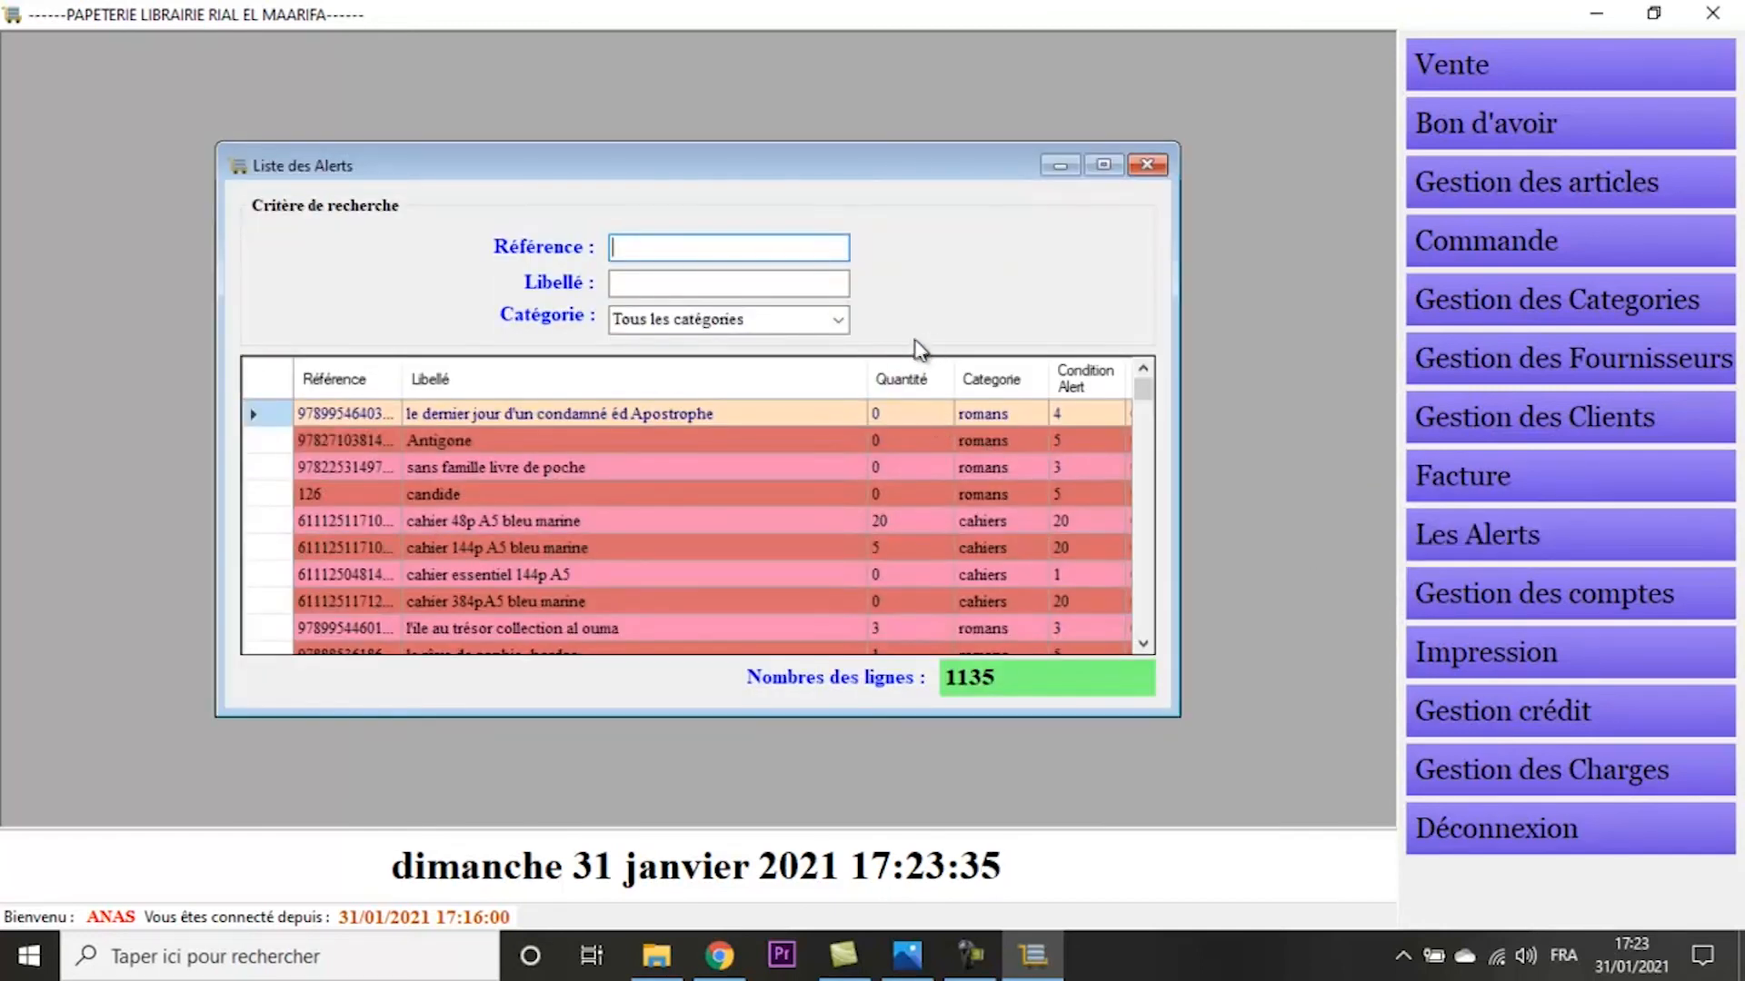
click(703, 516)
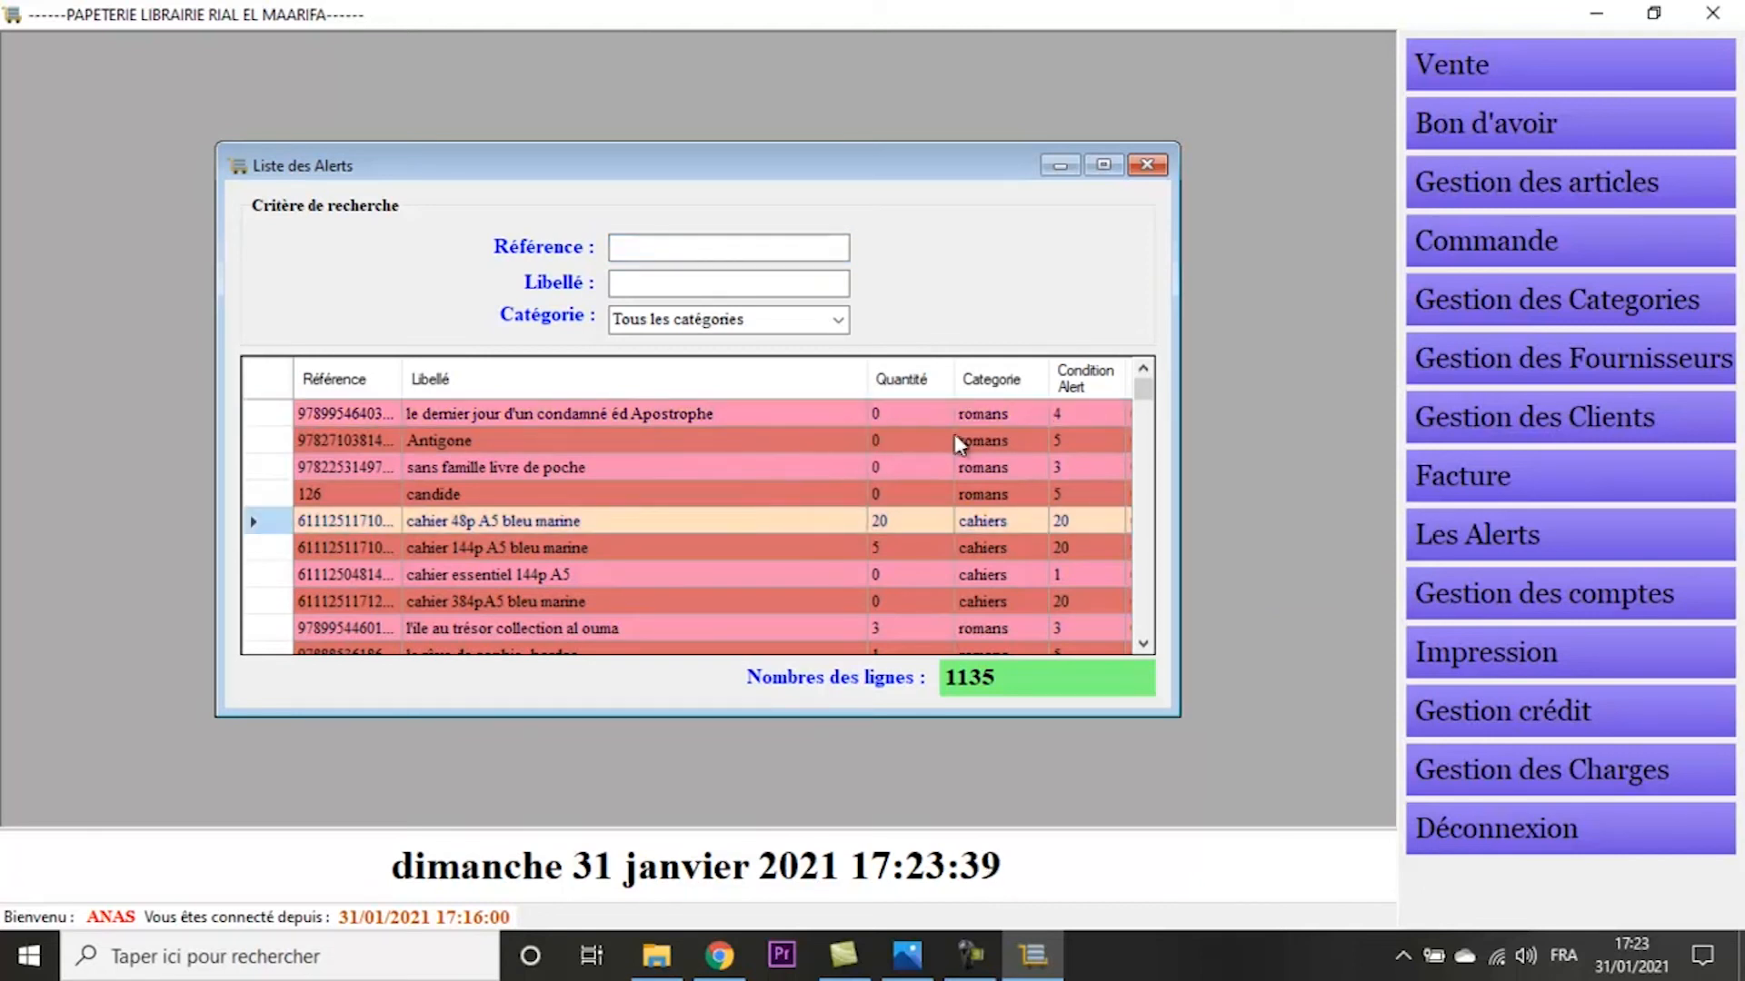
click(1113, 421)
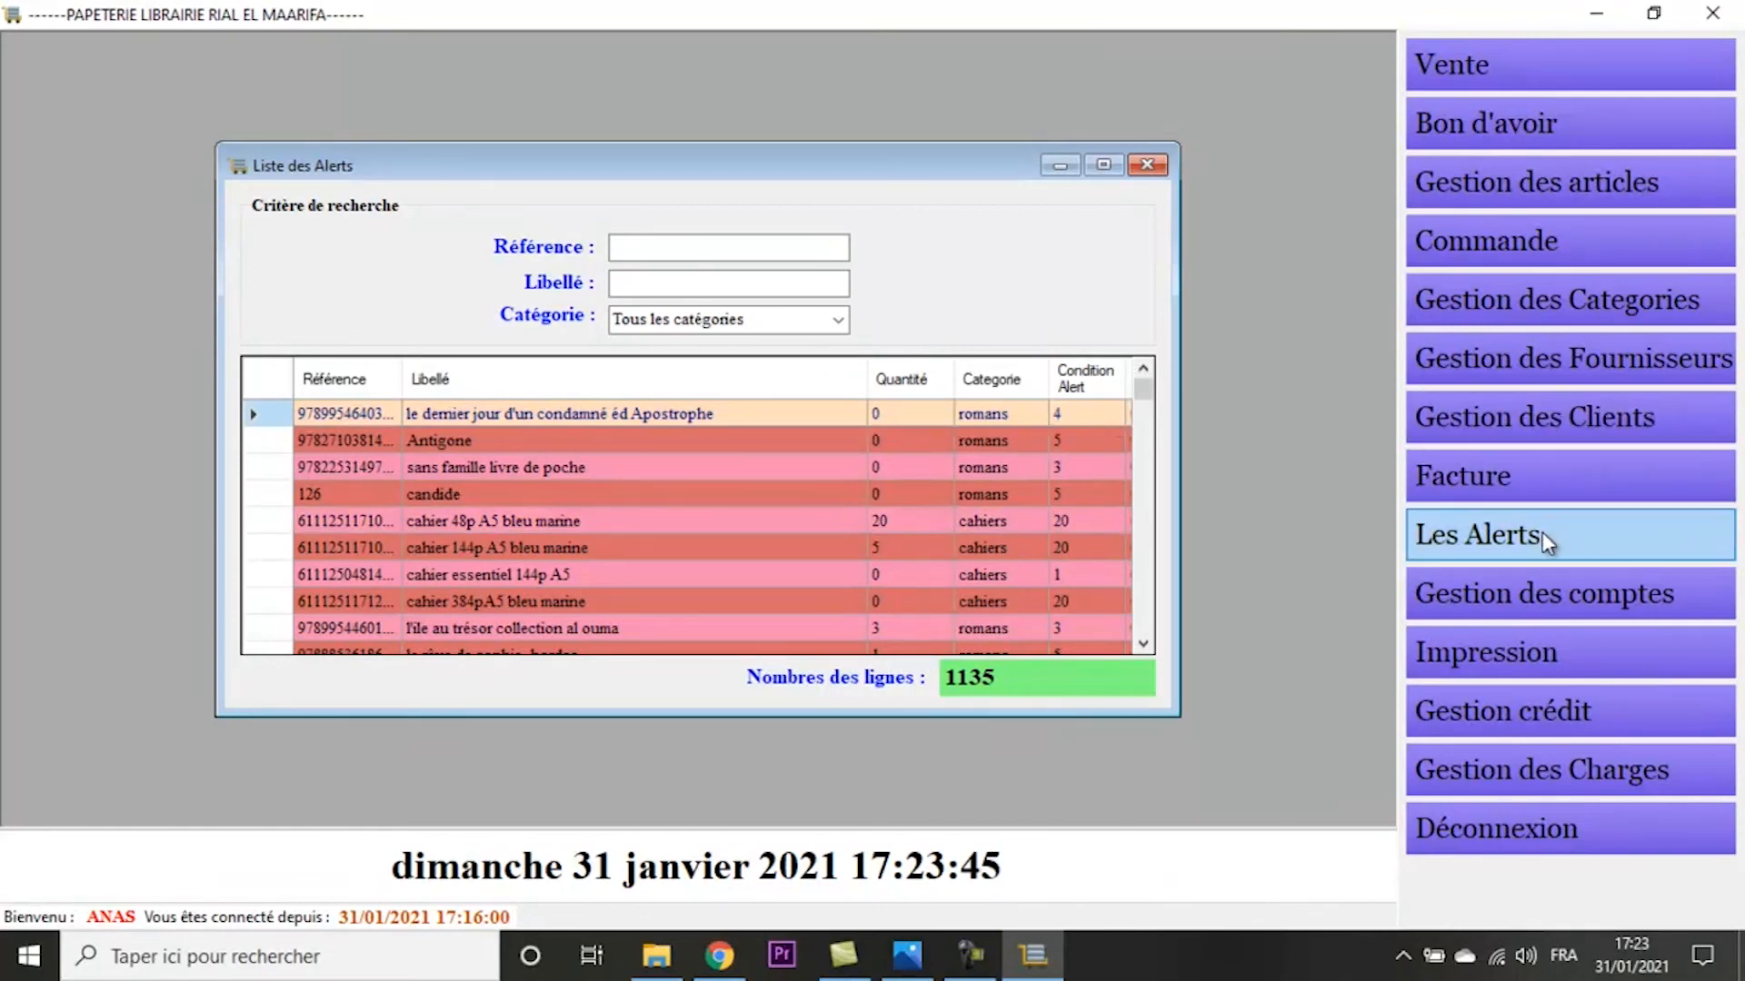
- View the account management options and open the sales ticket printing list (Ticket Vente)
click(1513, 607)
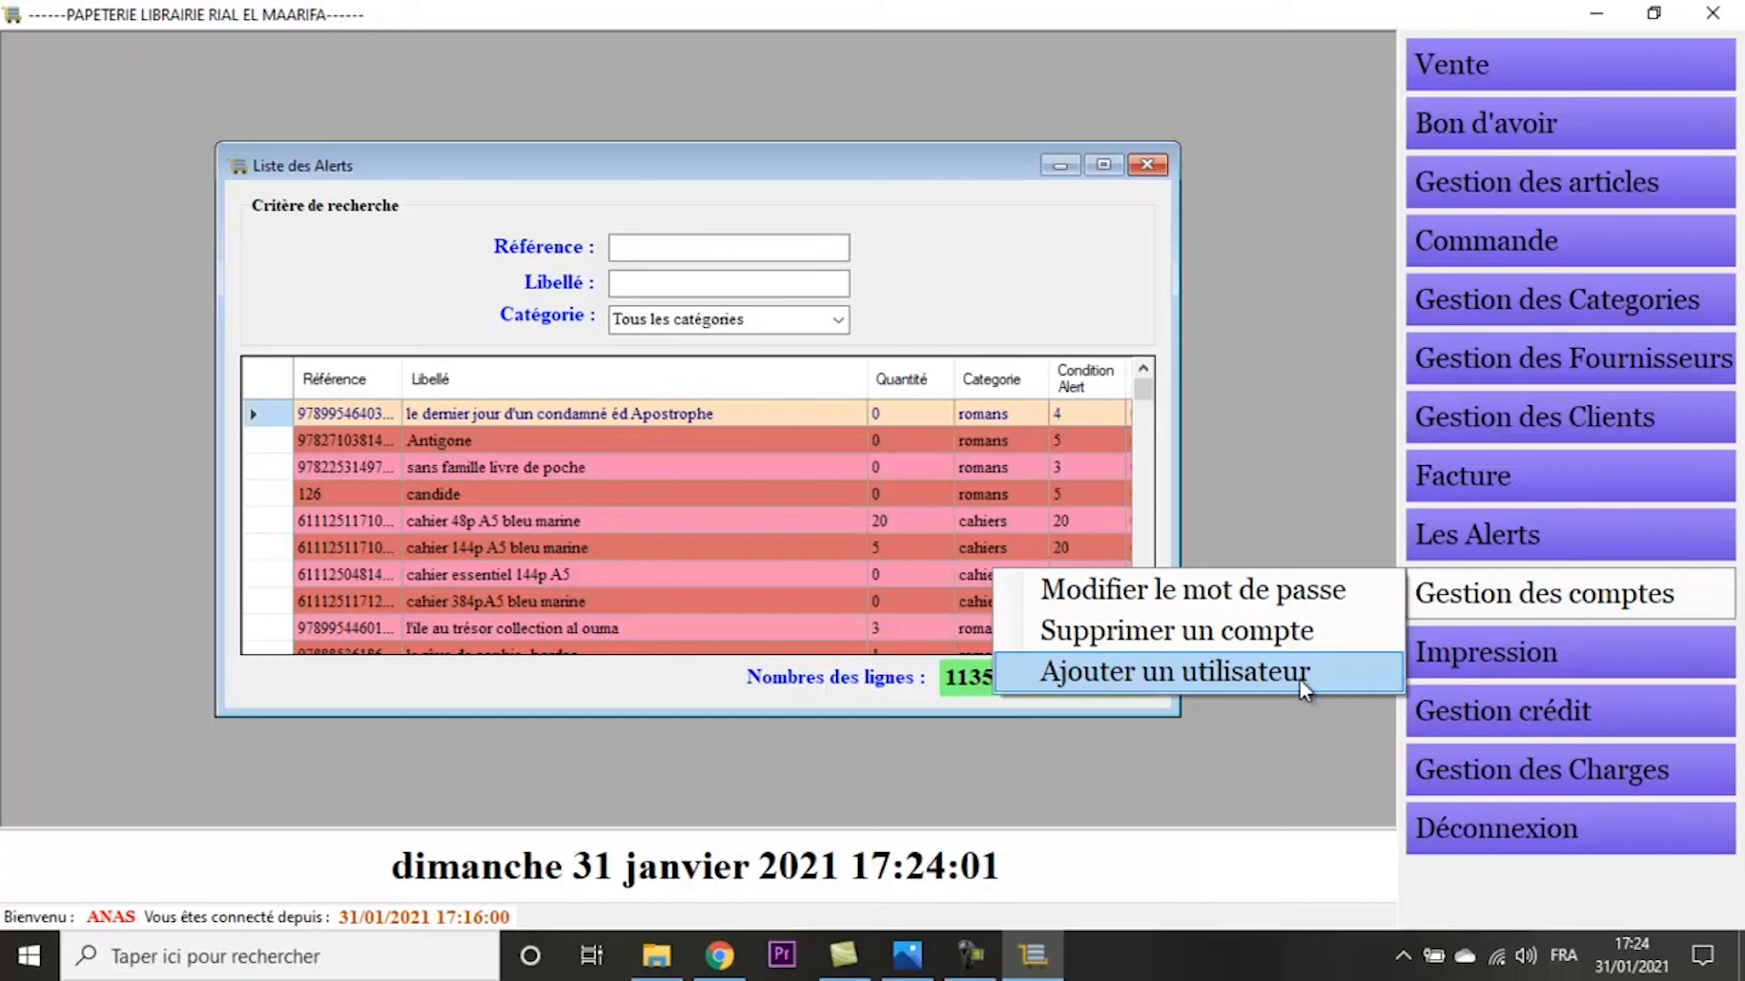
mouse_move(1517, 654)
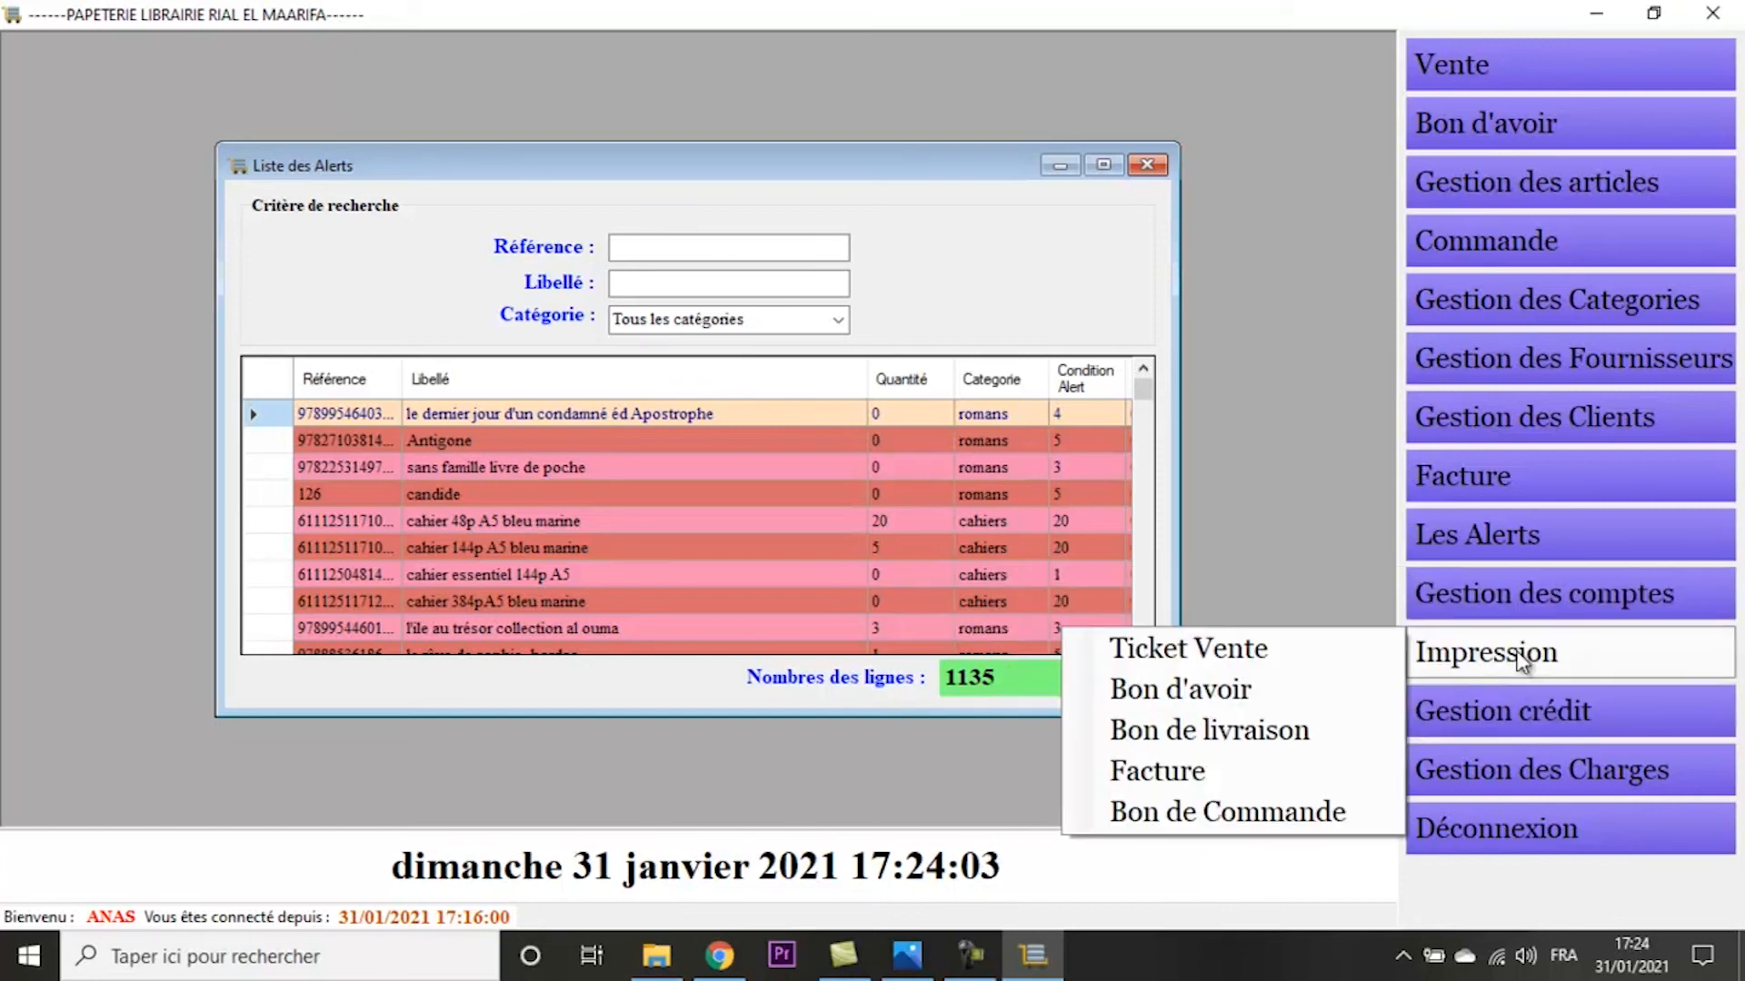
click(1276, 642)
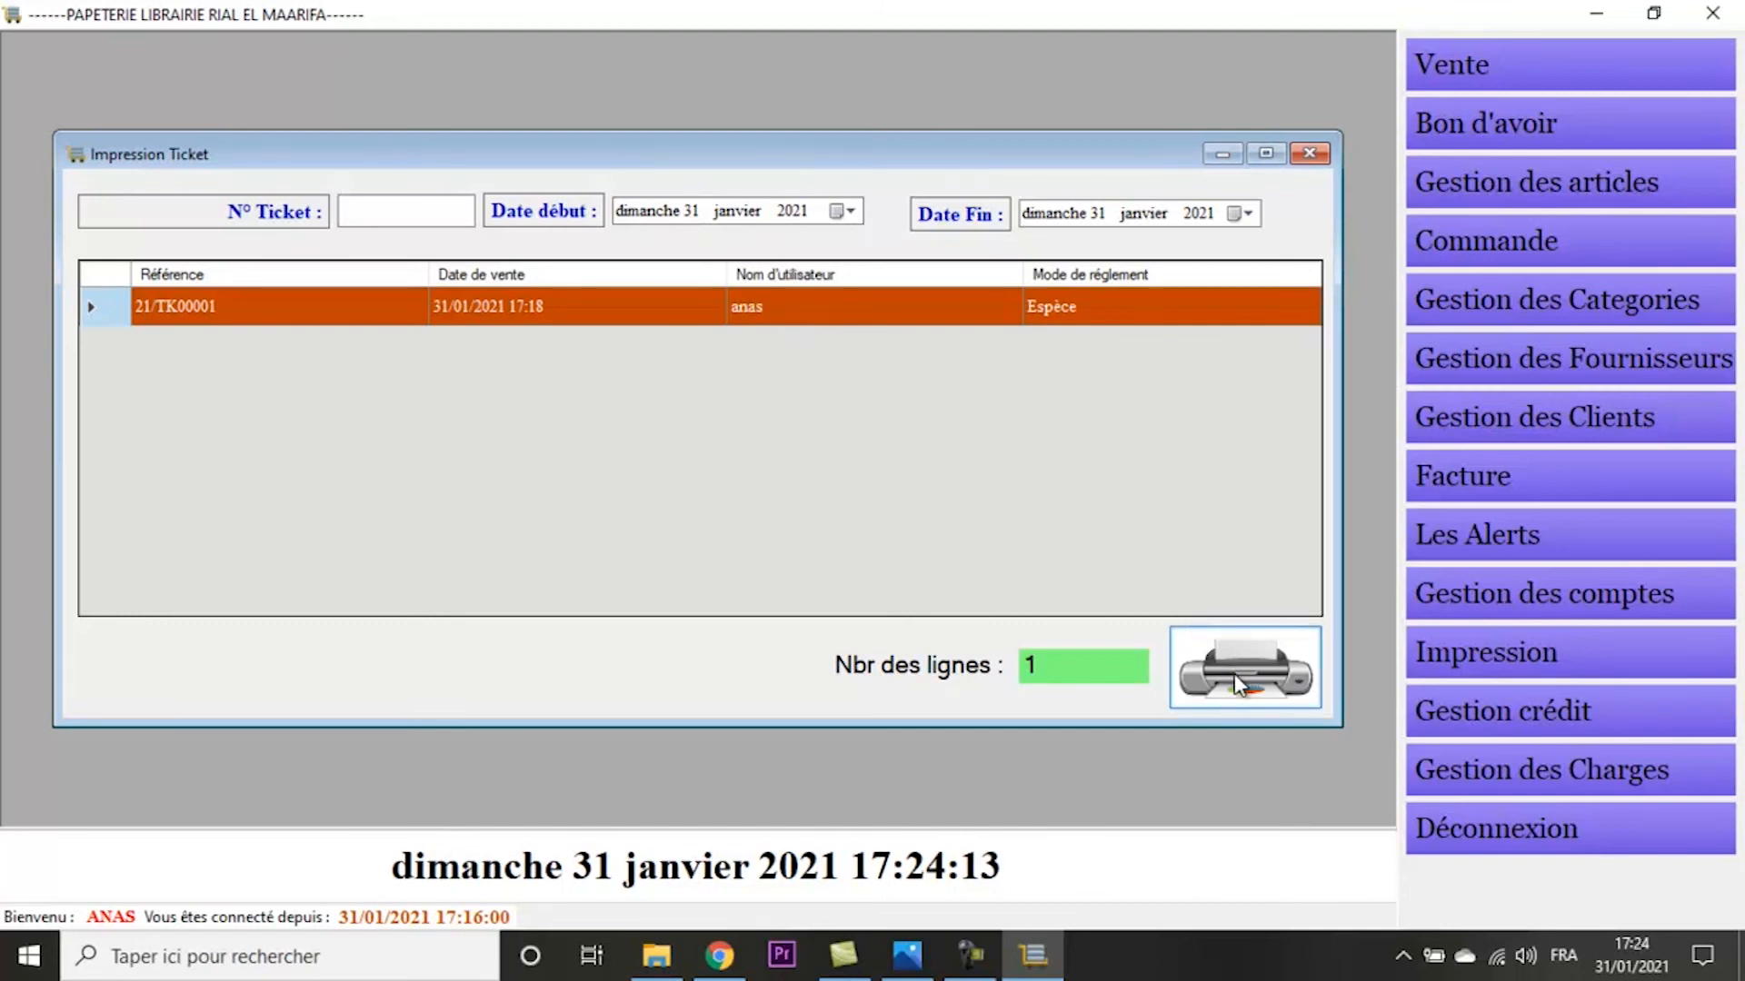
- Consult the credit situation by client, choose another client and examine the settlement row (Réglement)
click(1552, 698)
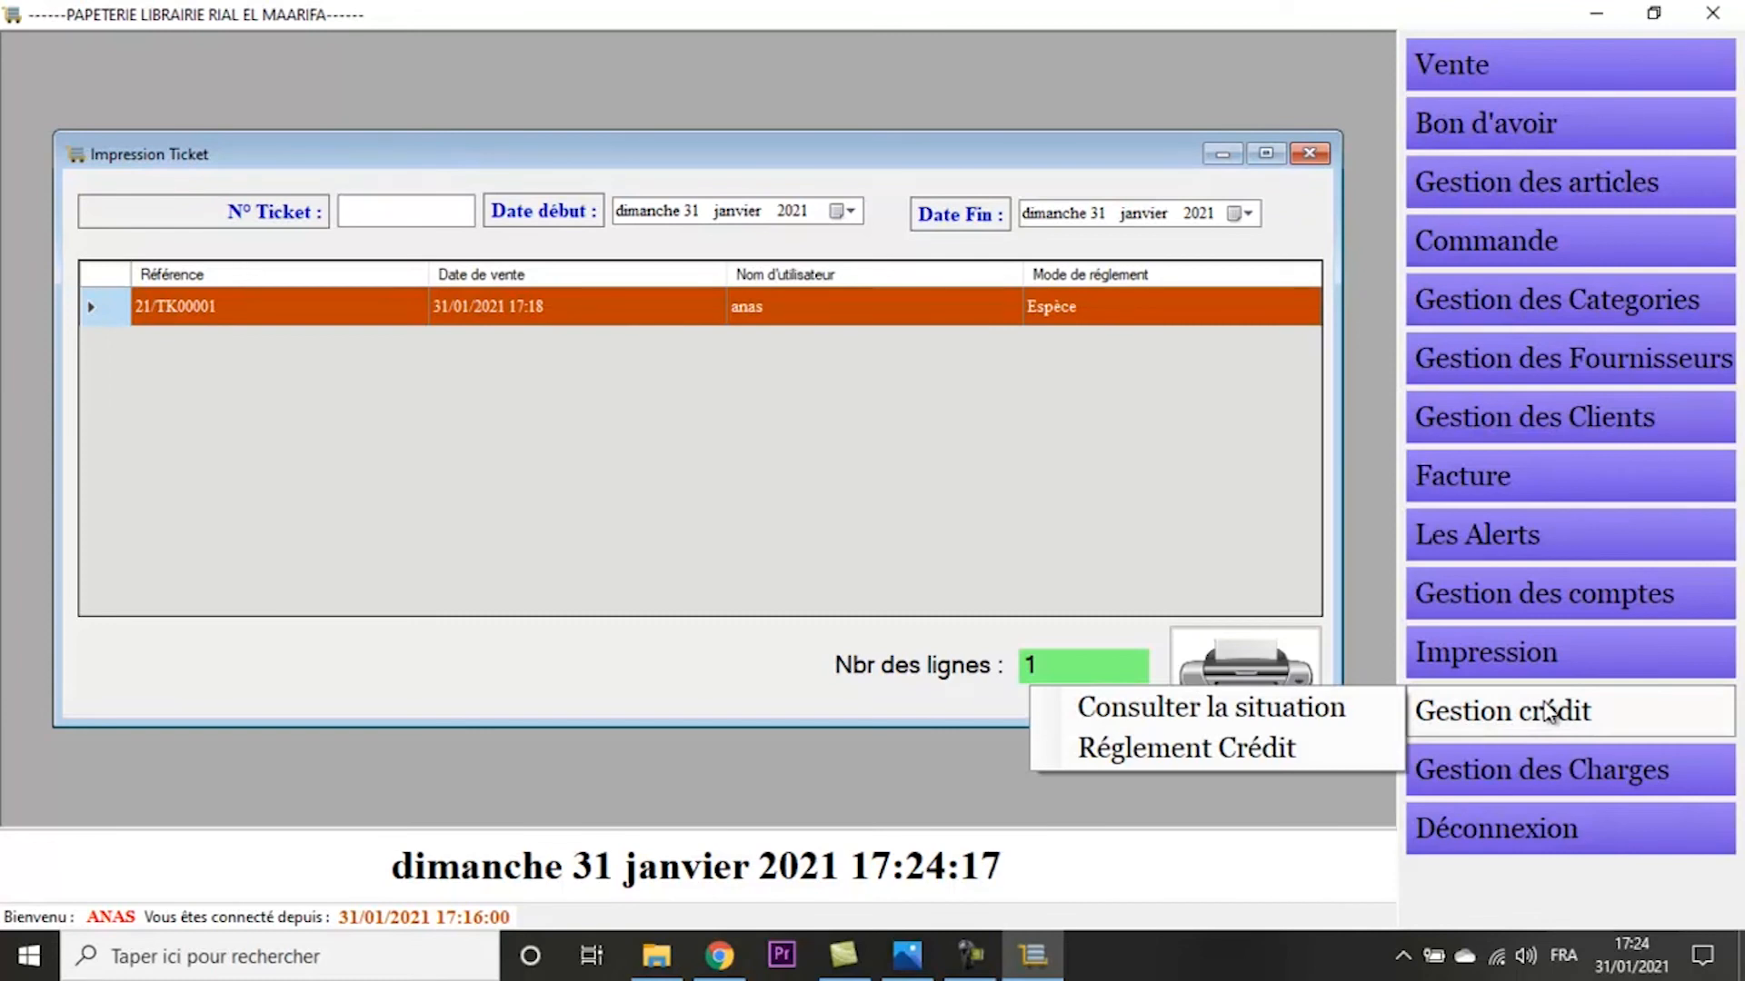
click(1296, 704)
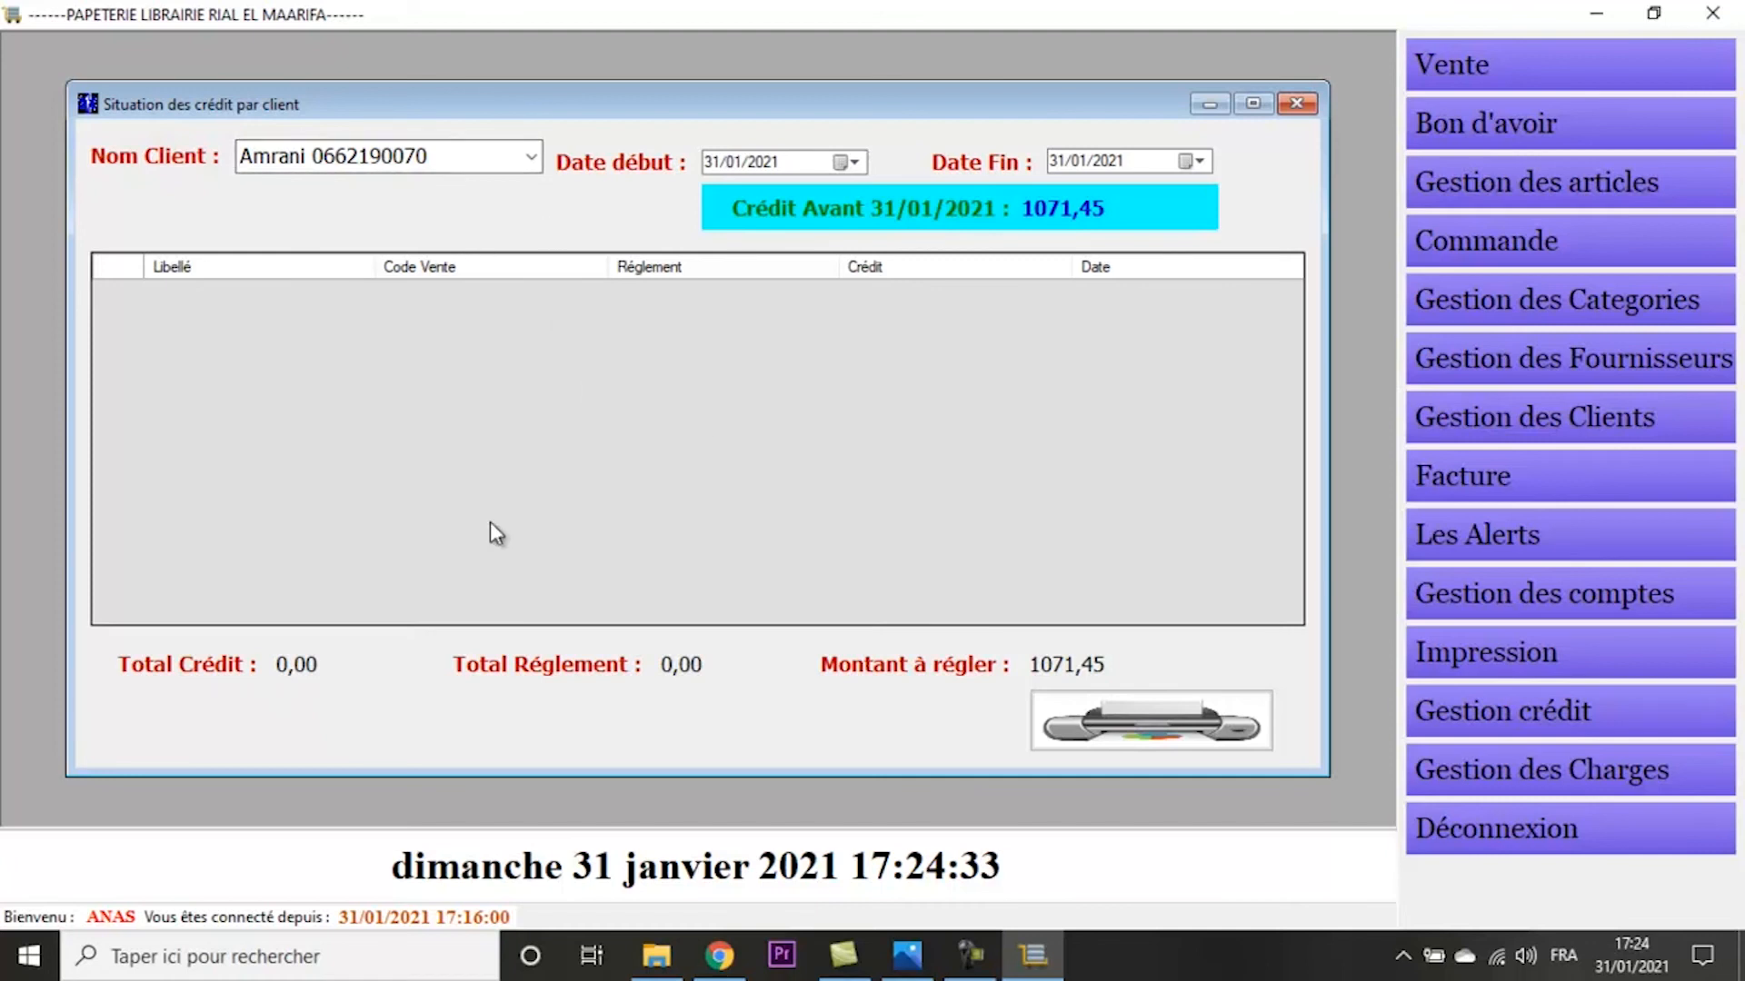
click(531, 157)
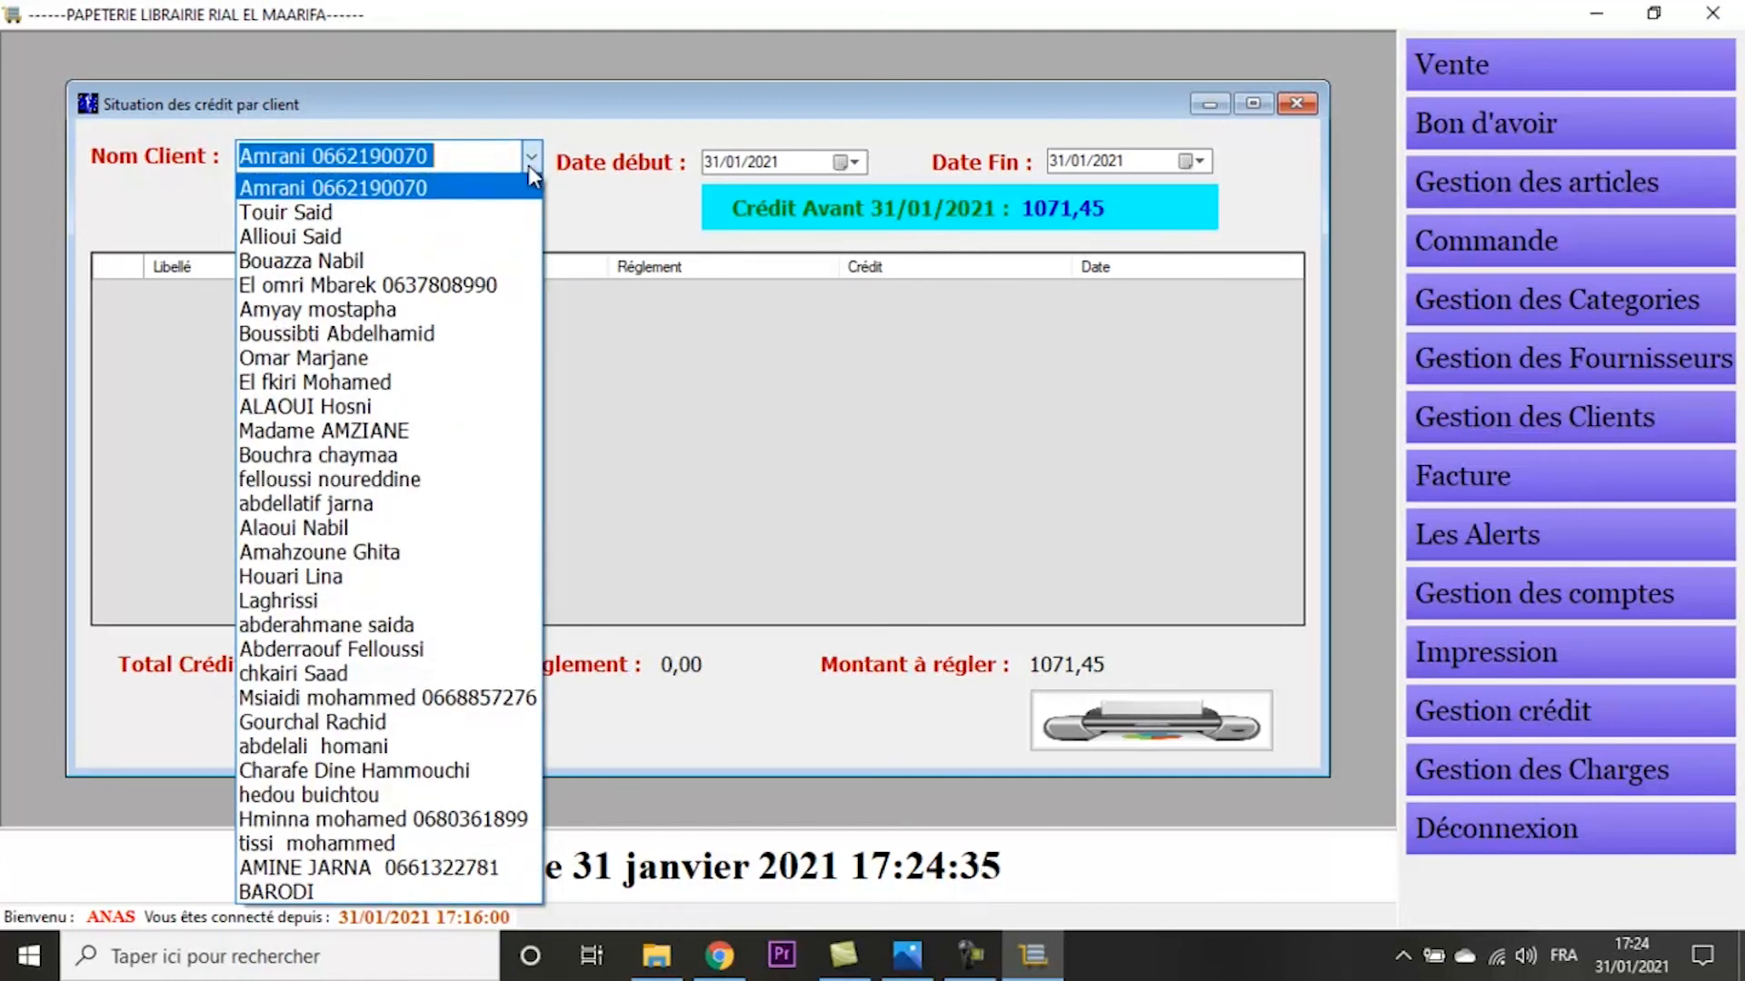
click(394, 796)
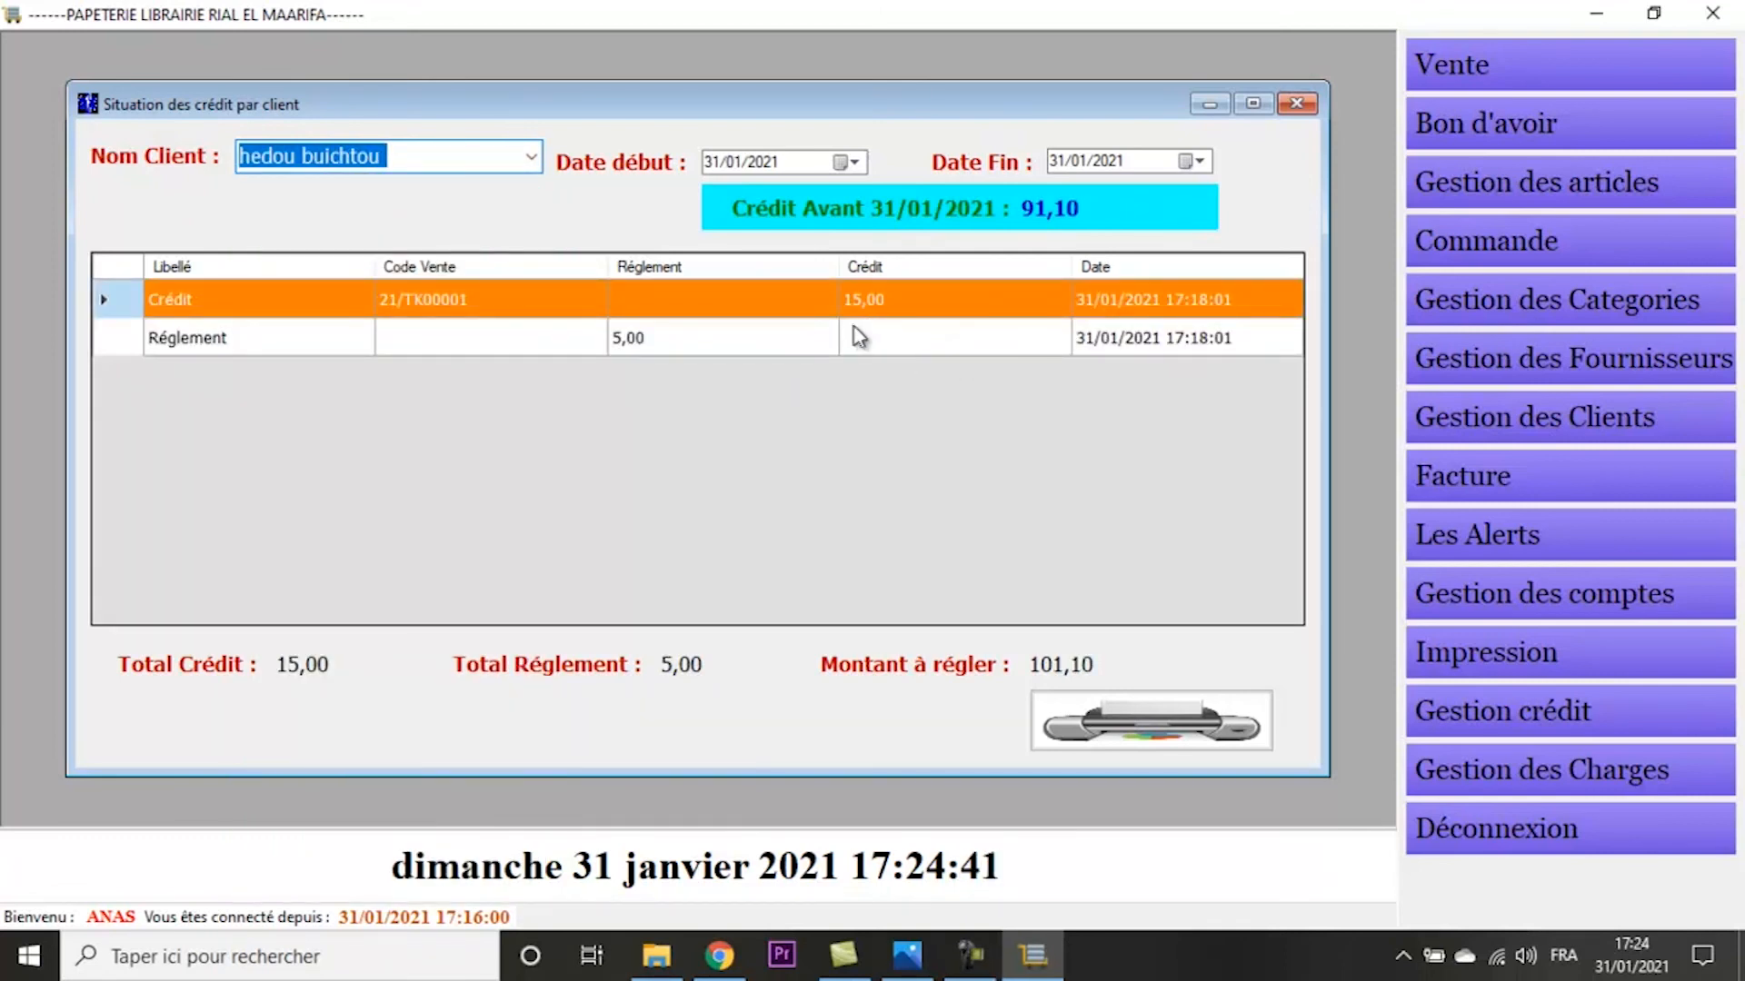
click(647, 344)
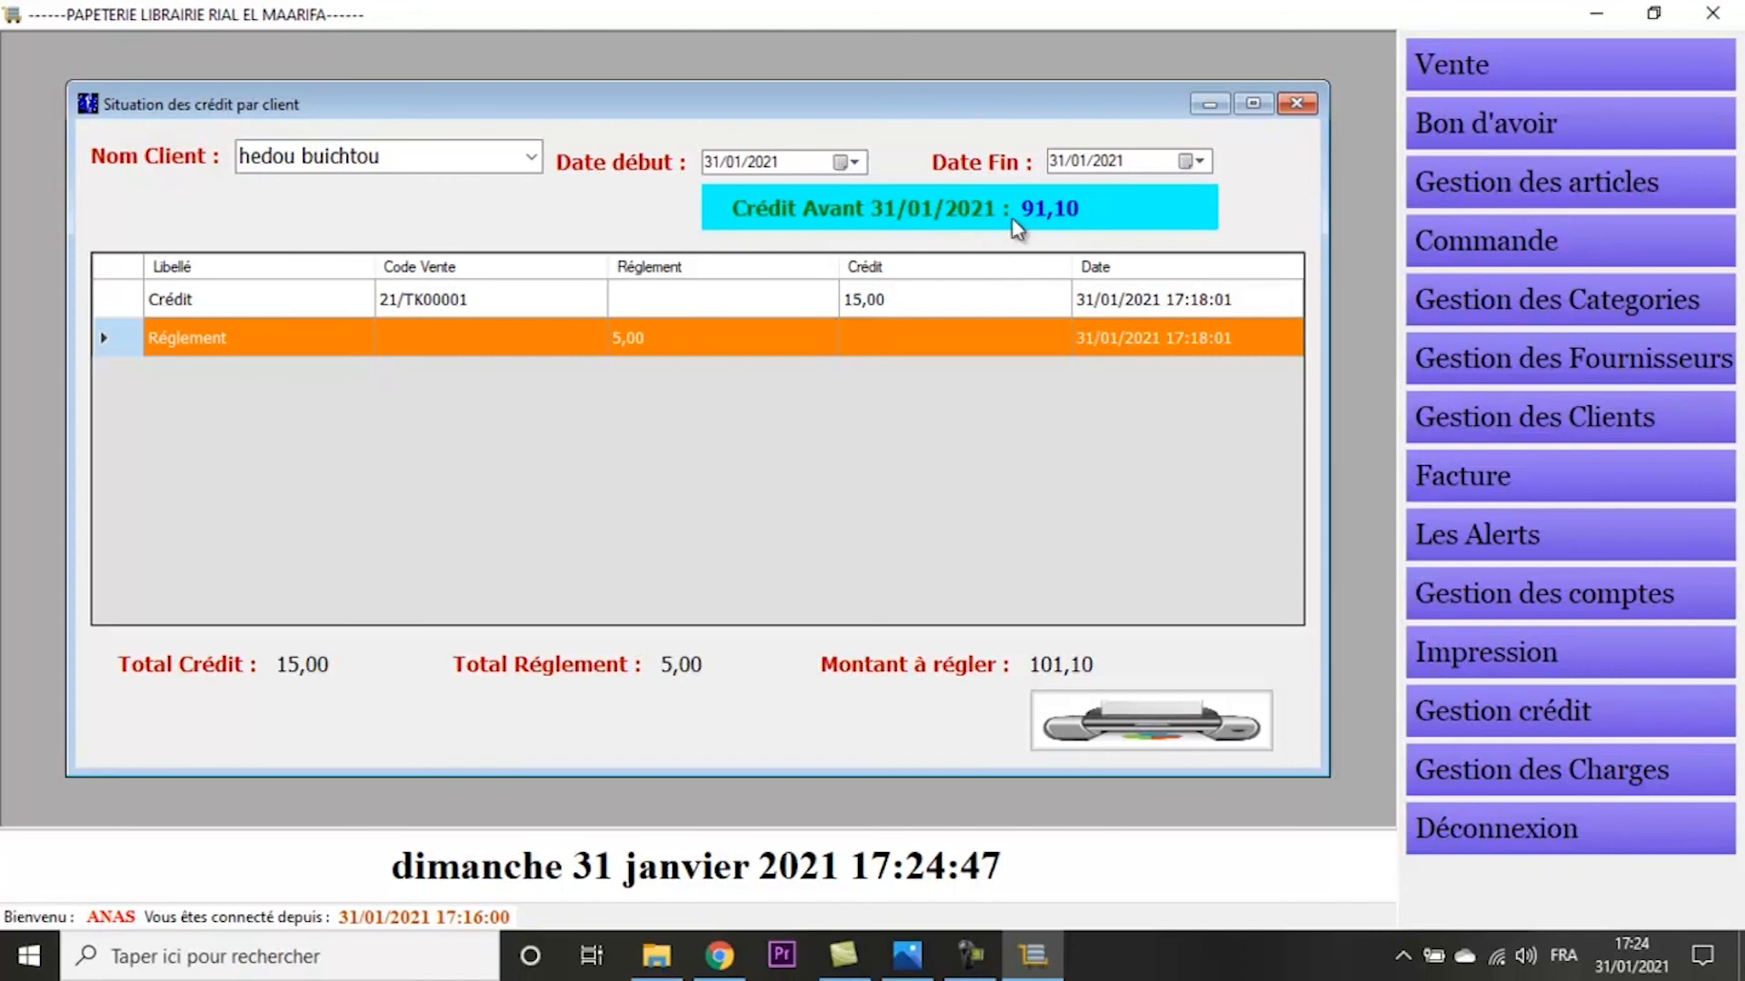
- View the print options for the client's credit situation, cancel printing and close the form
click(1081, 738)
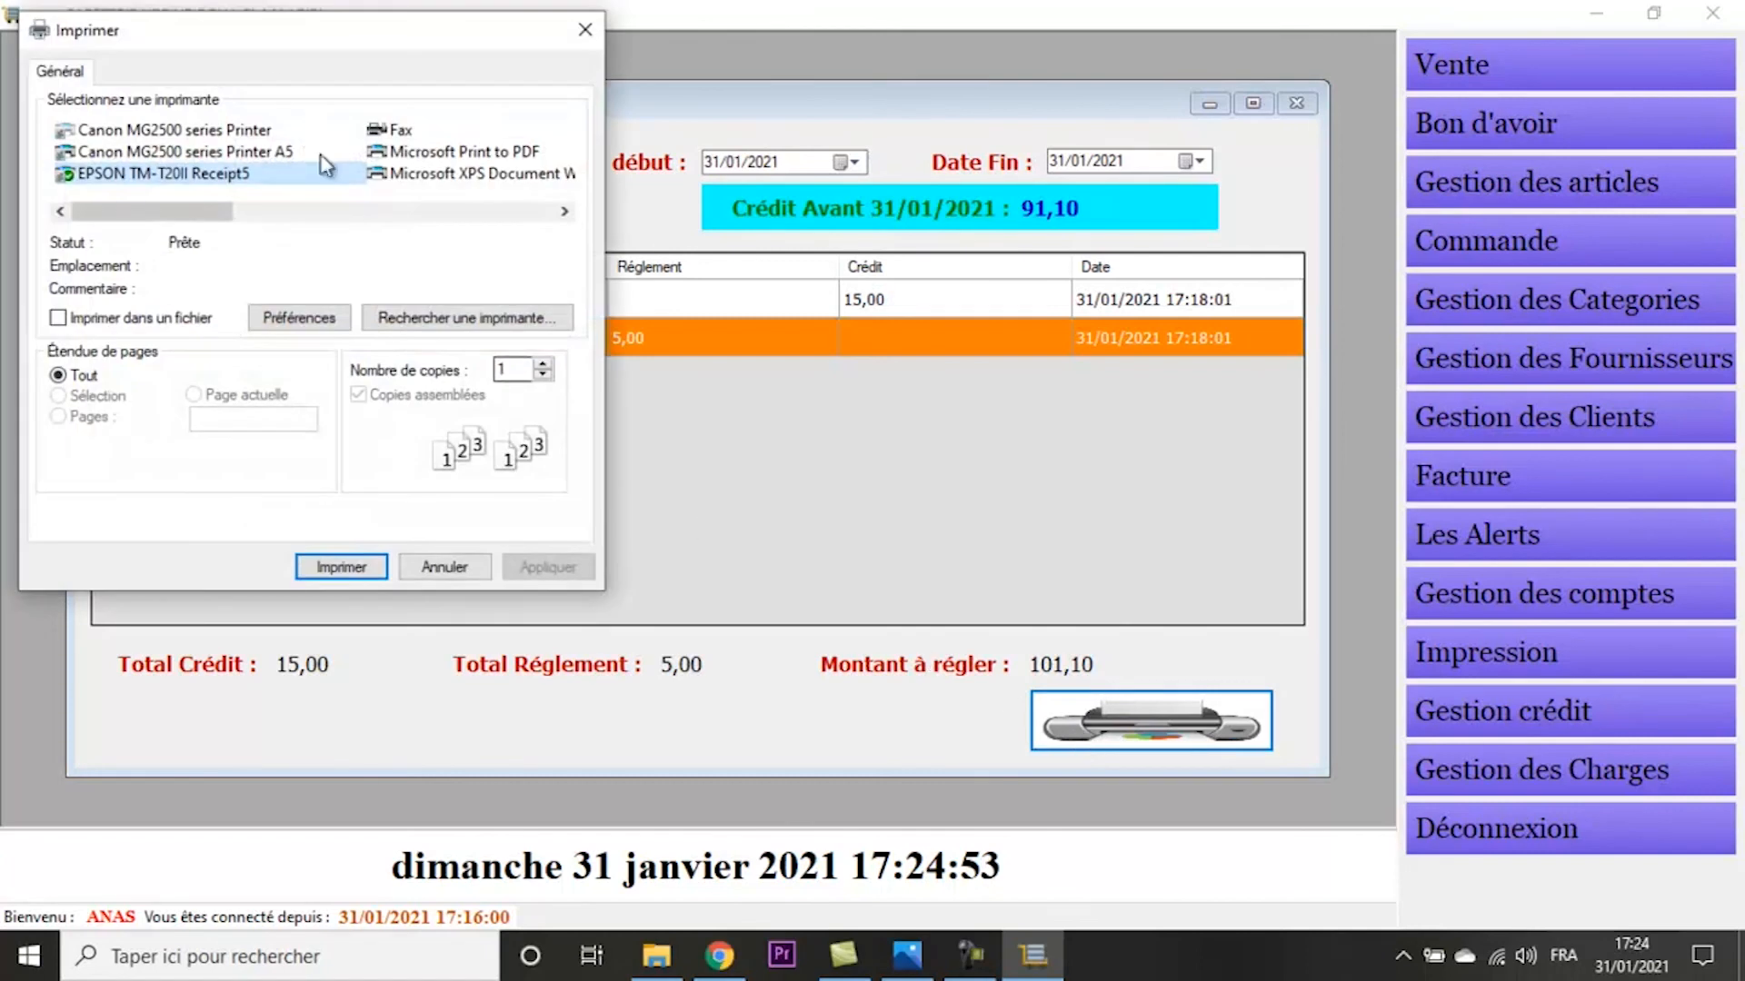
click(584, 25)
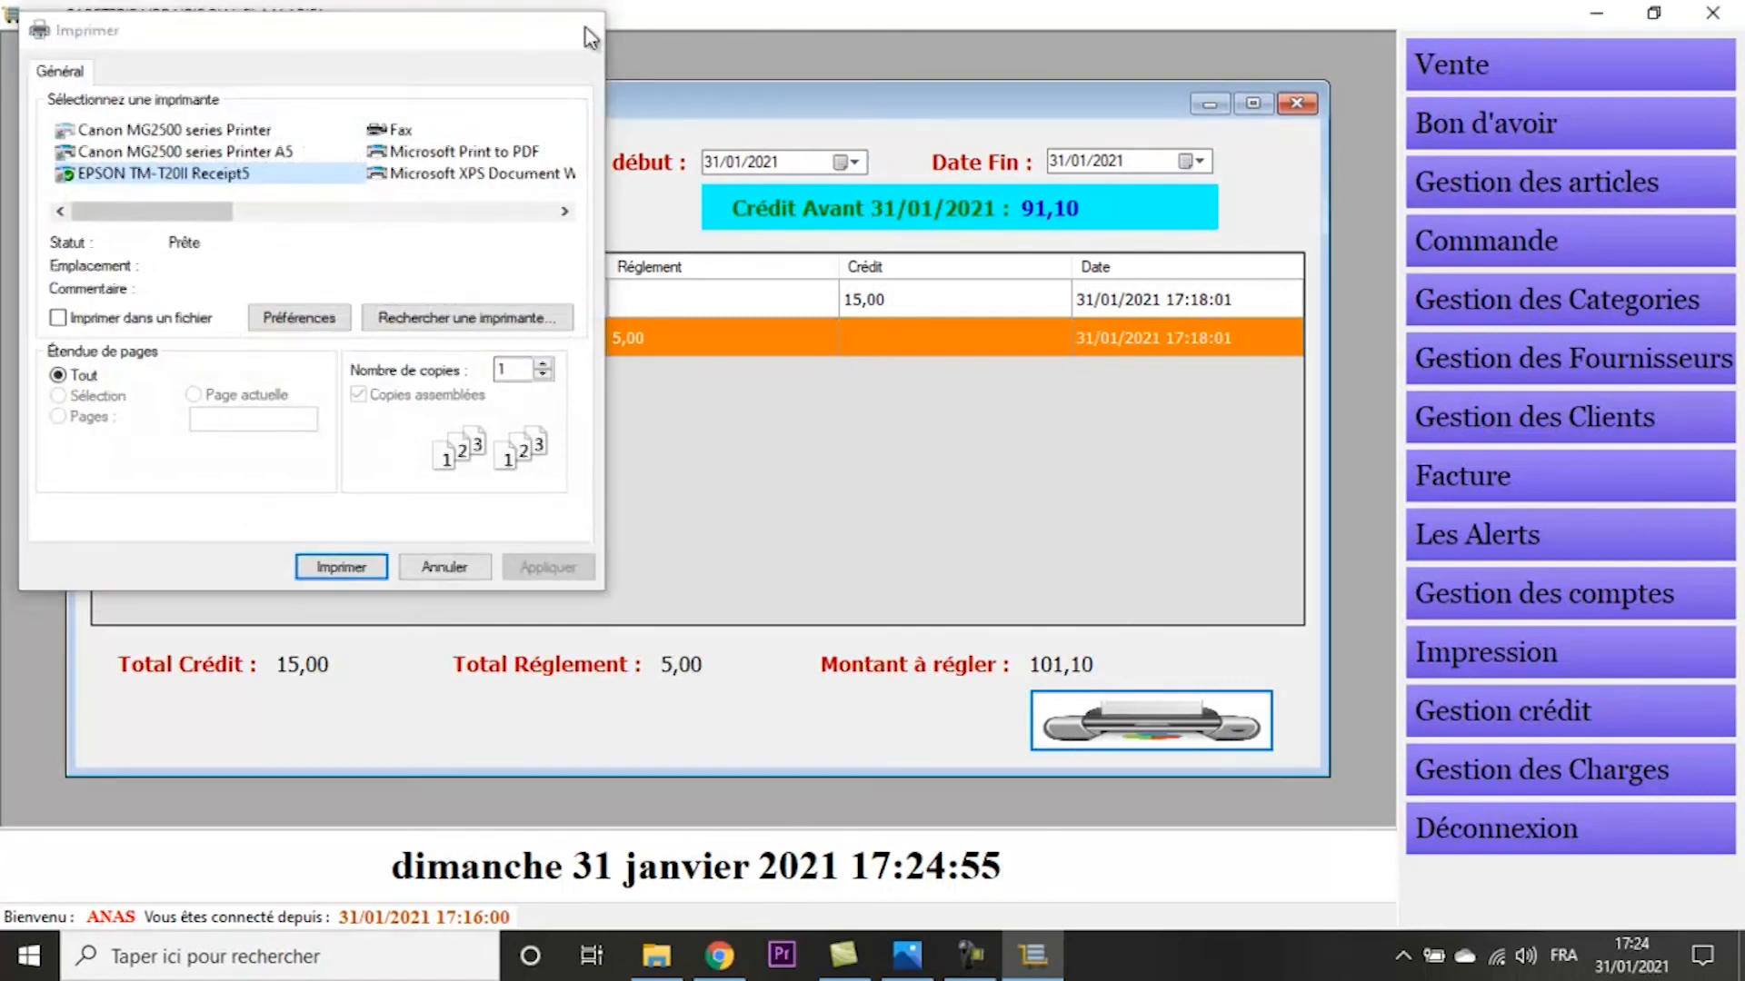
click(1310, 113)
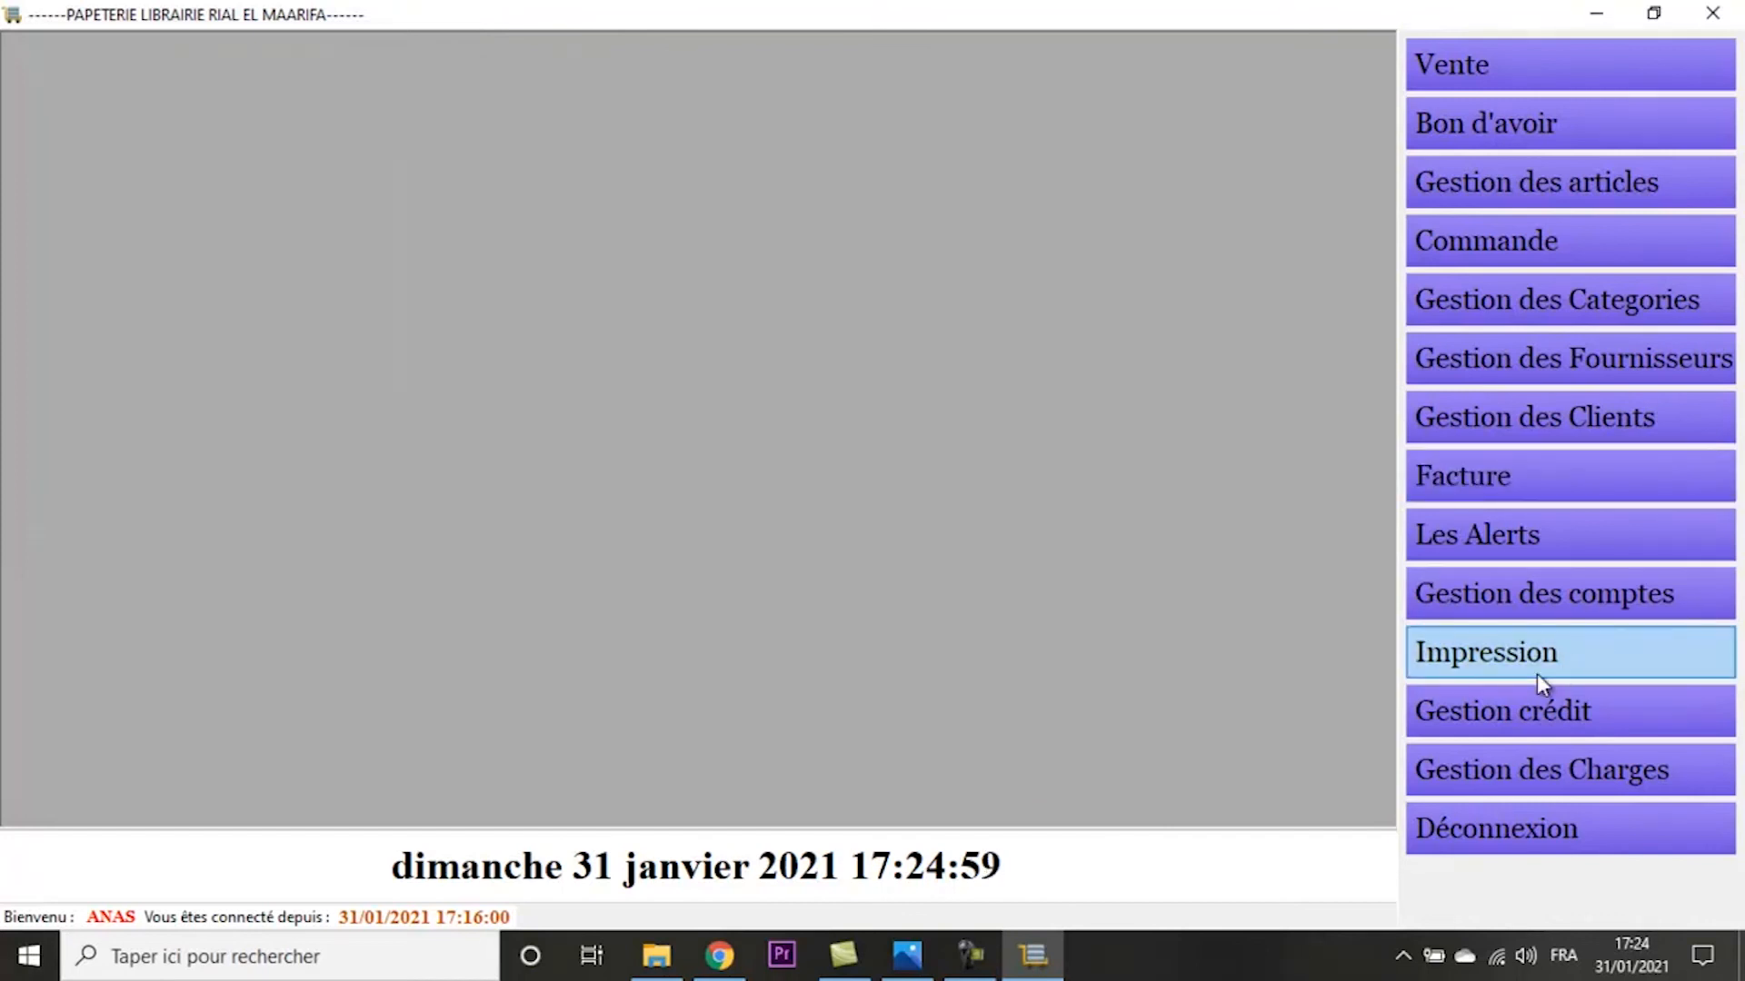
- Record a credit settlement (Réglement Crédit) of 200 for the preselected client and save it
click(1542, 723)
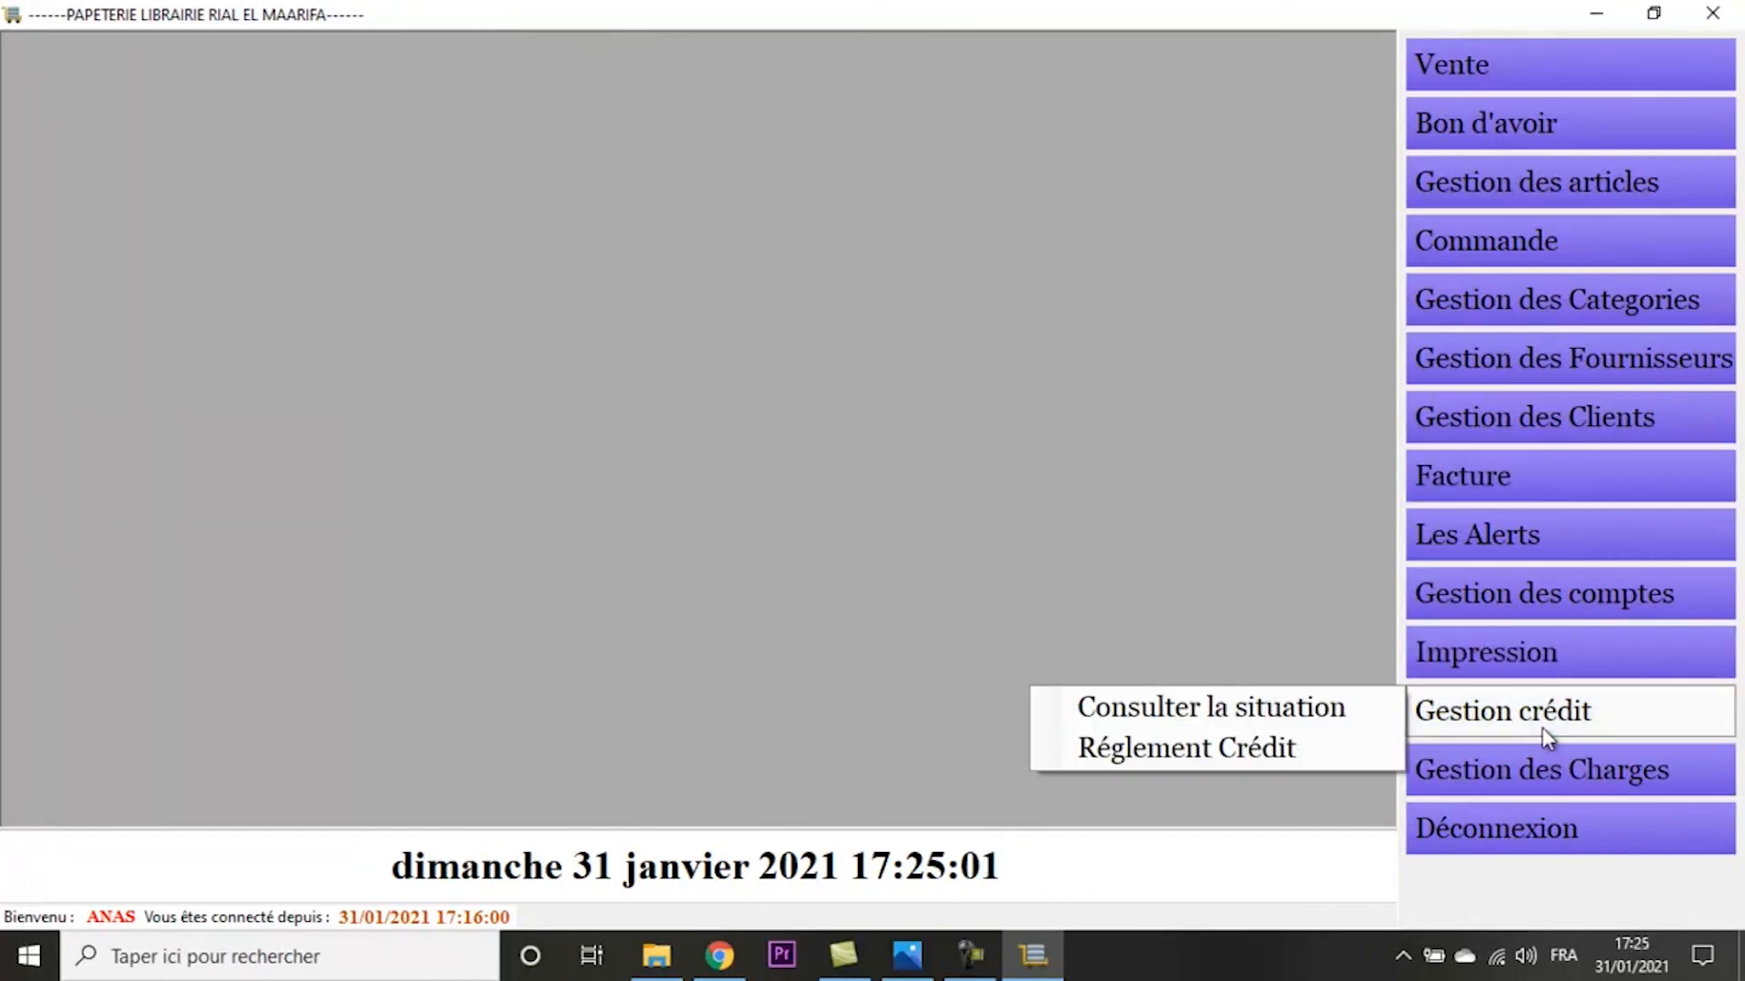
click(1285, 750)
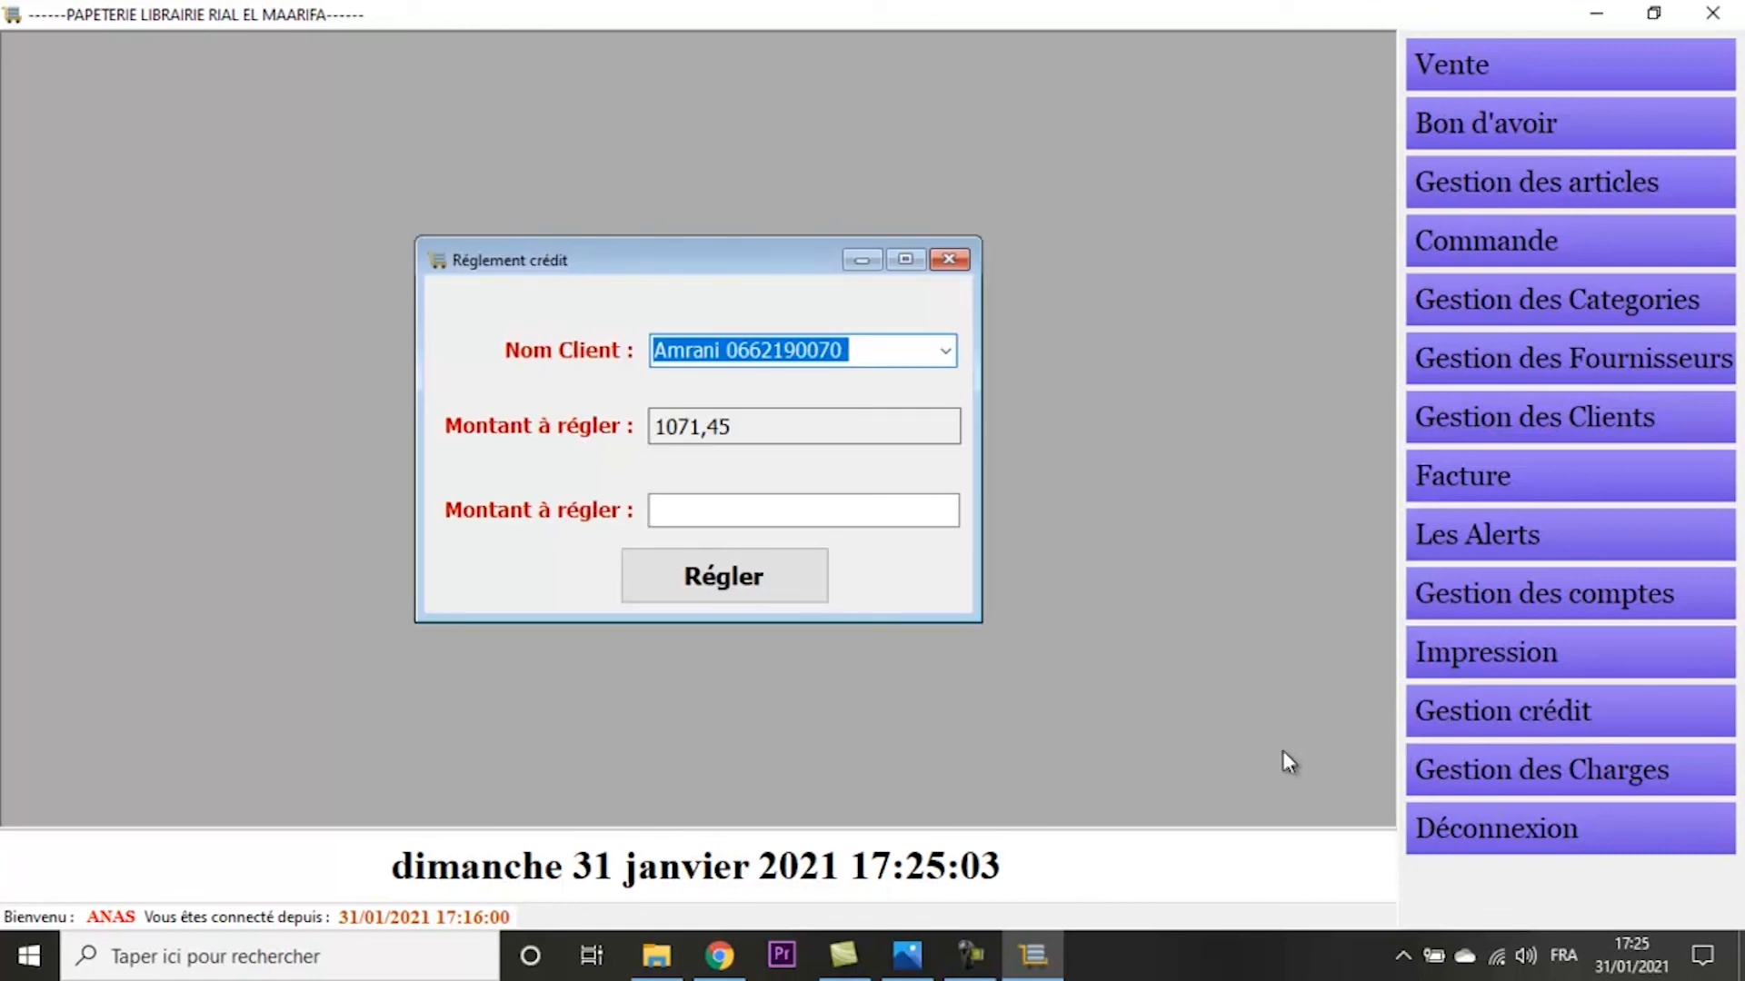
click(708, 506)
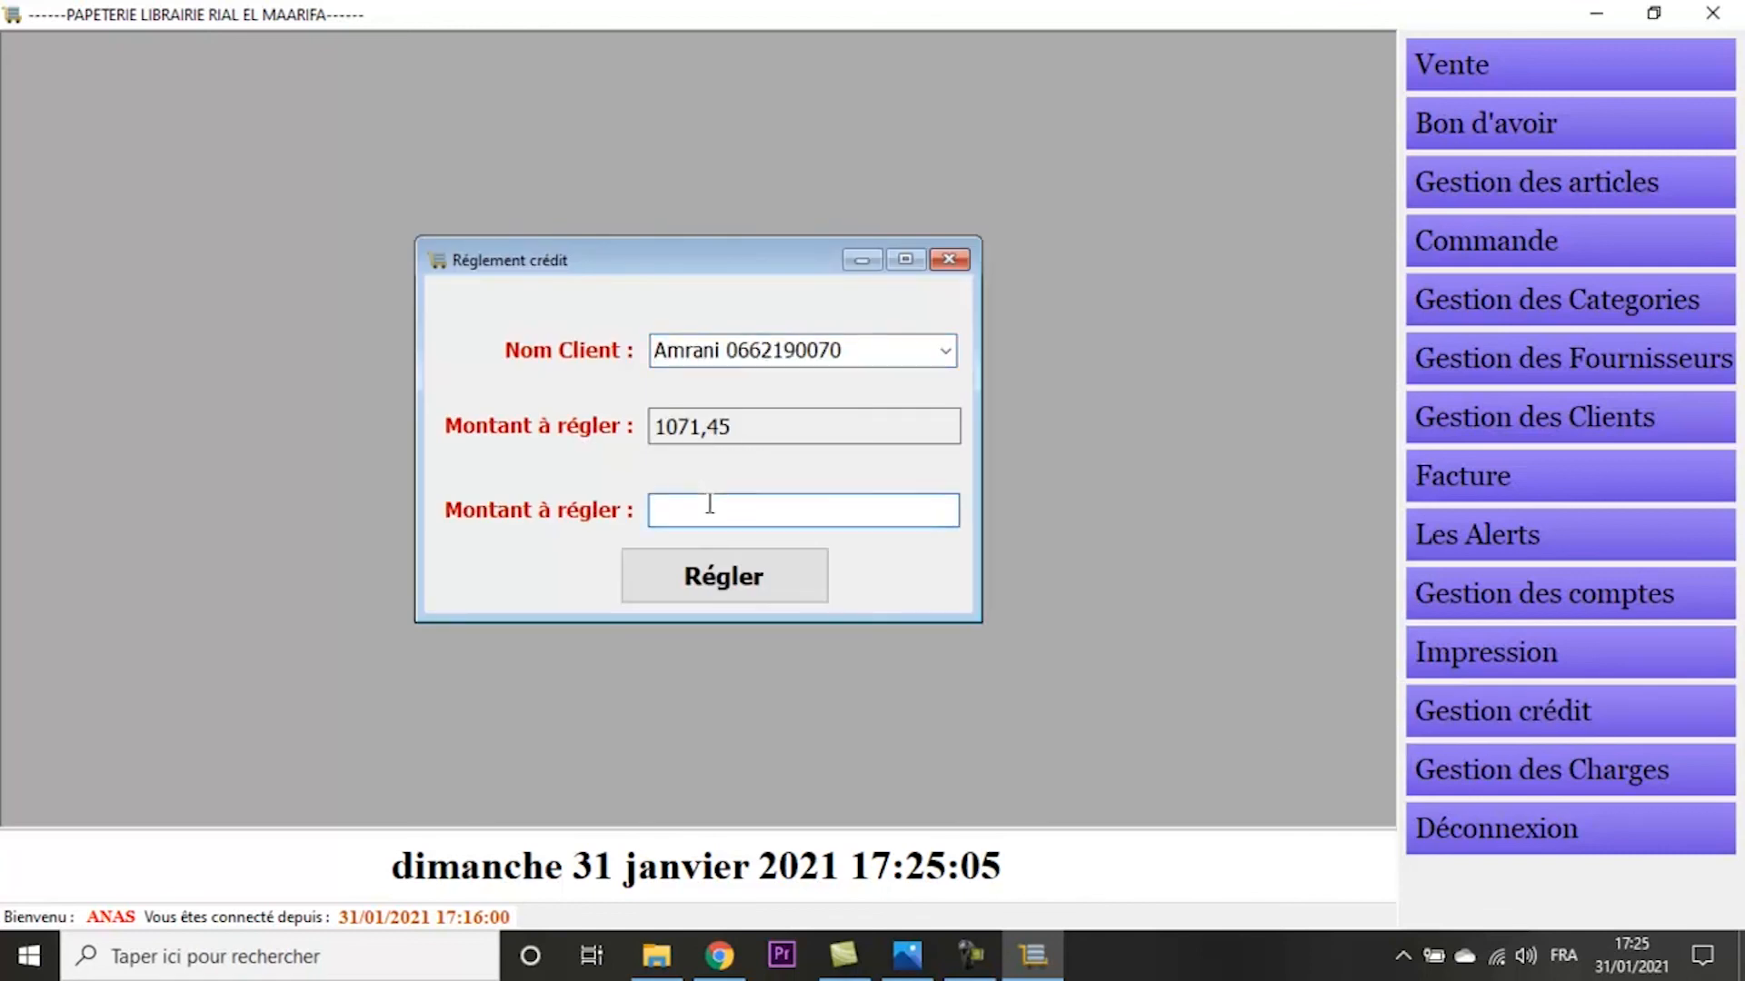
text(200)
click(694, 594)
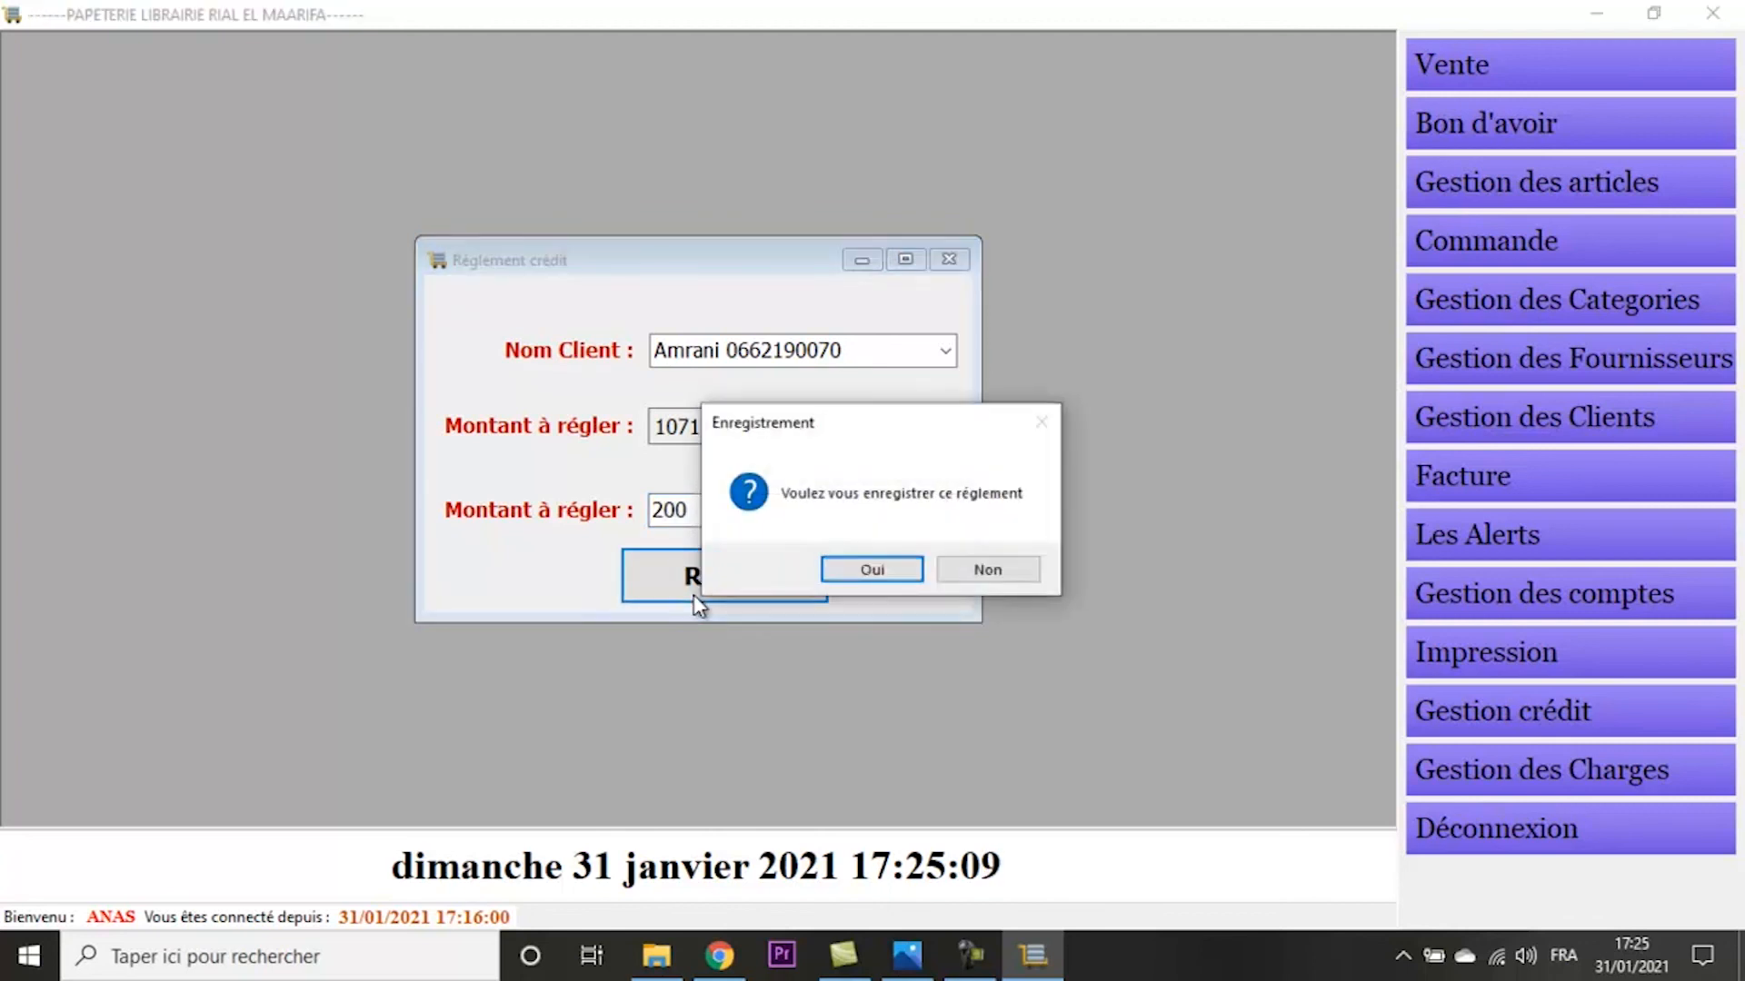
key(Return)
key(Return)
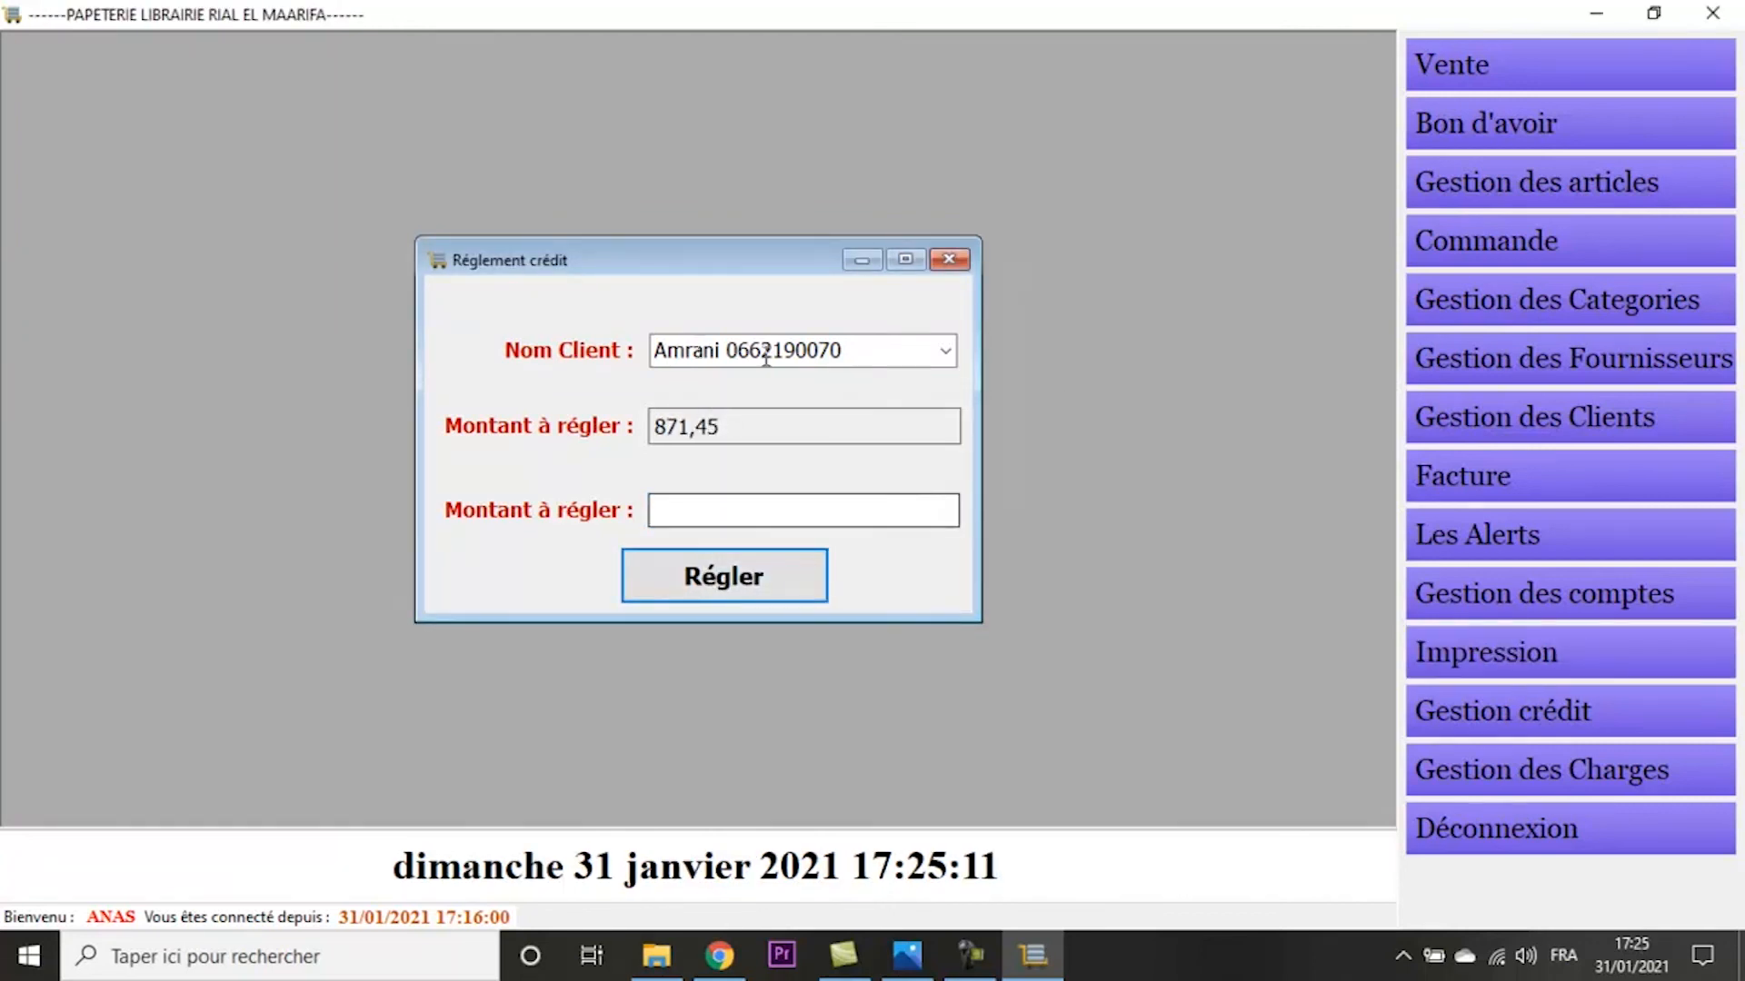
- Consult the credit situation of the same client to check the recorded settlement
click(1480, 662)
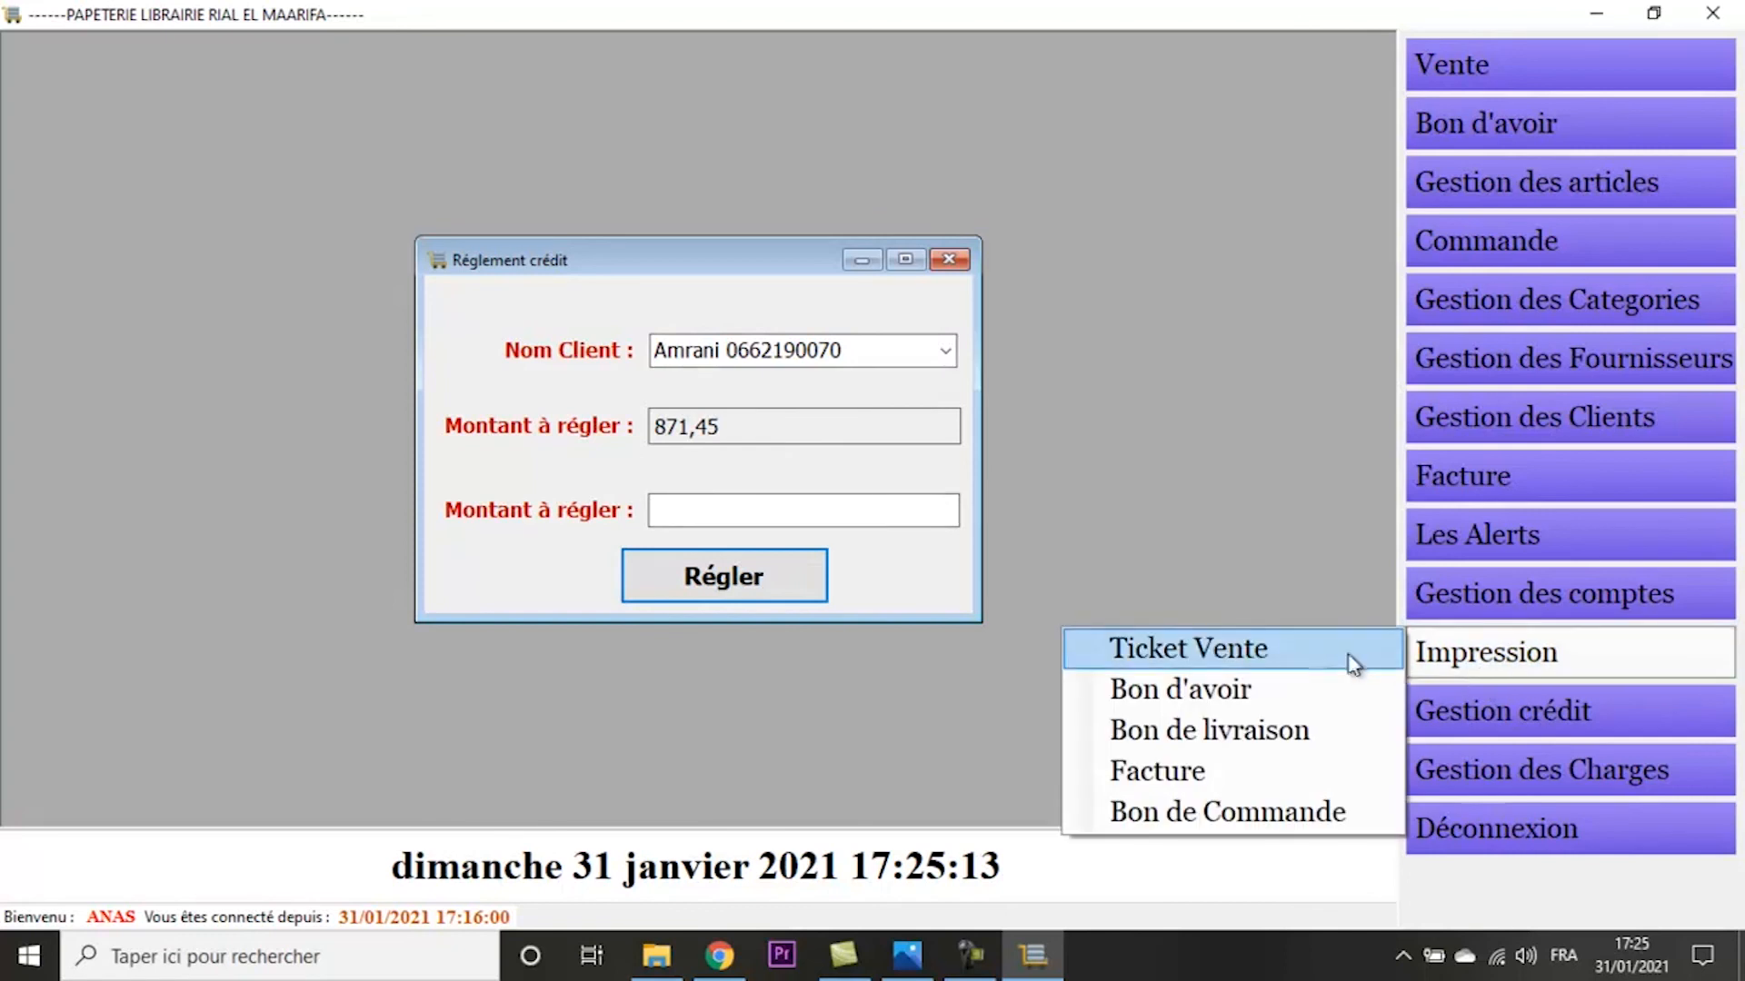
click(1431, 722)
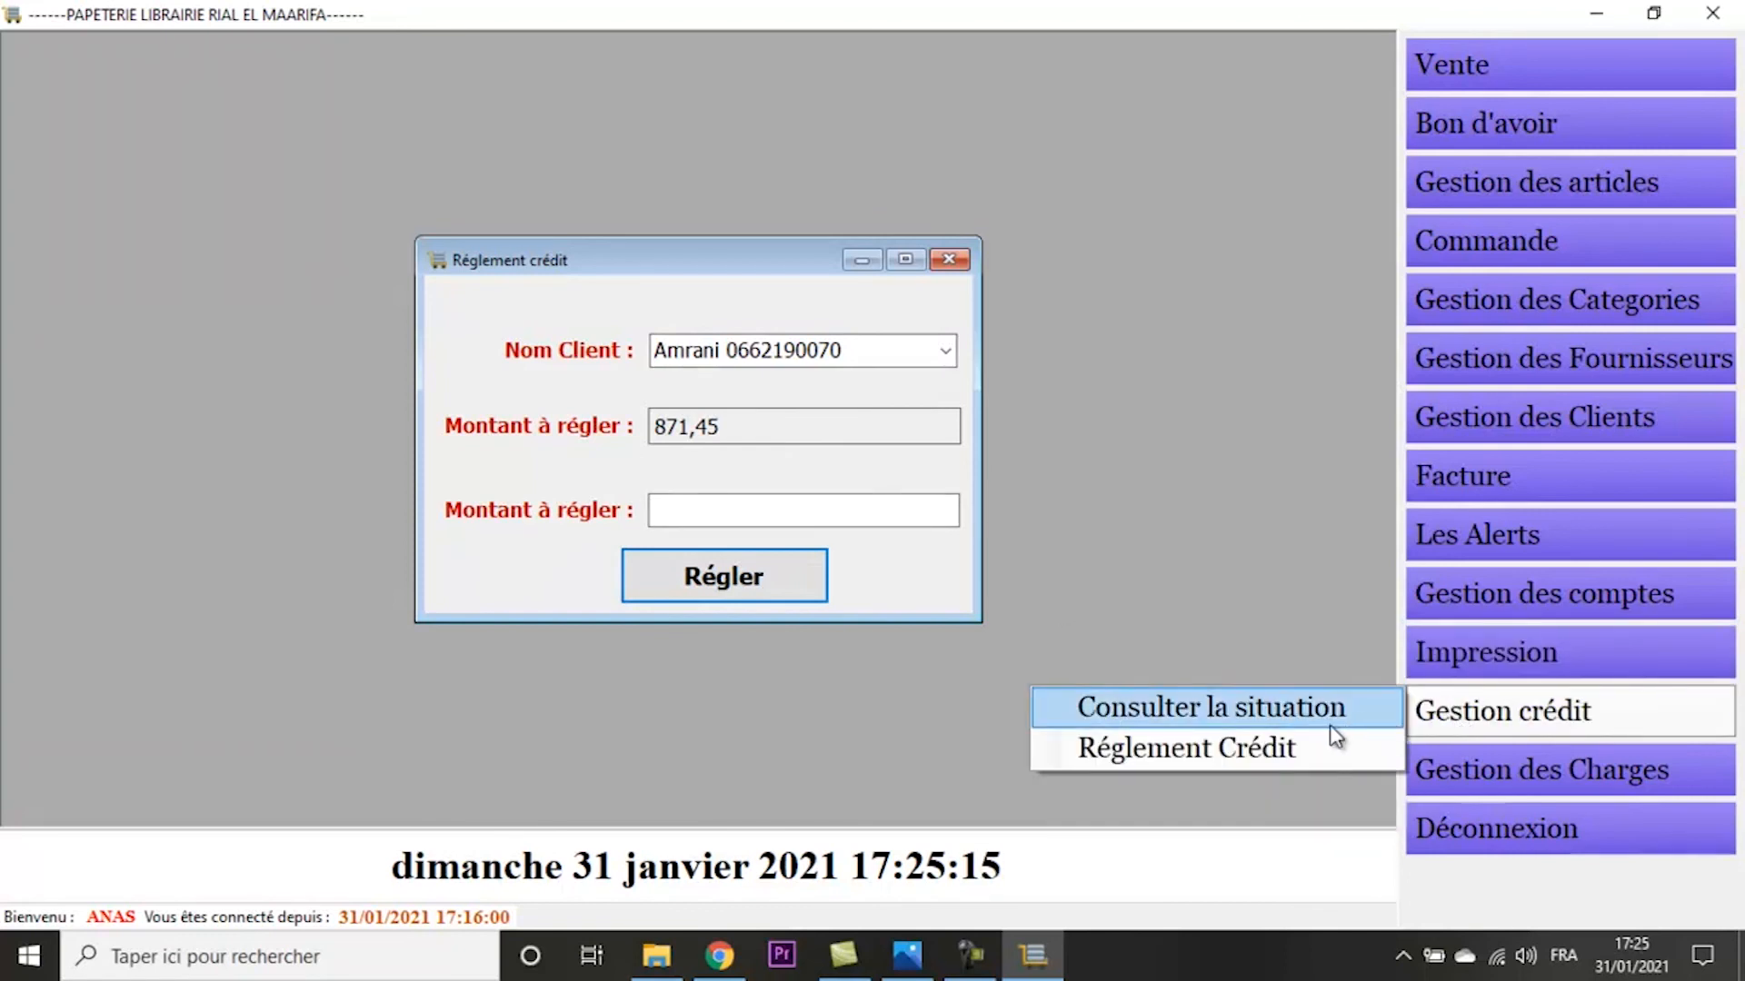
click(1223, 716)
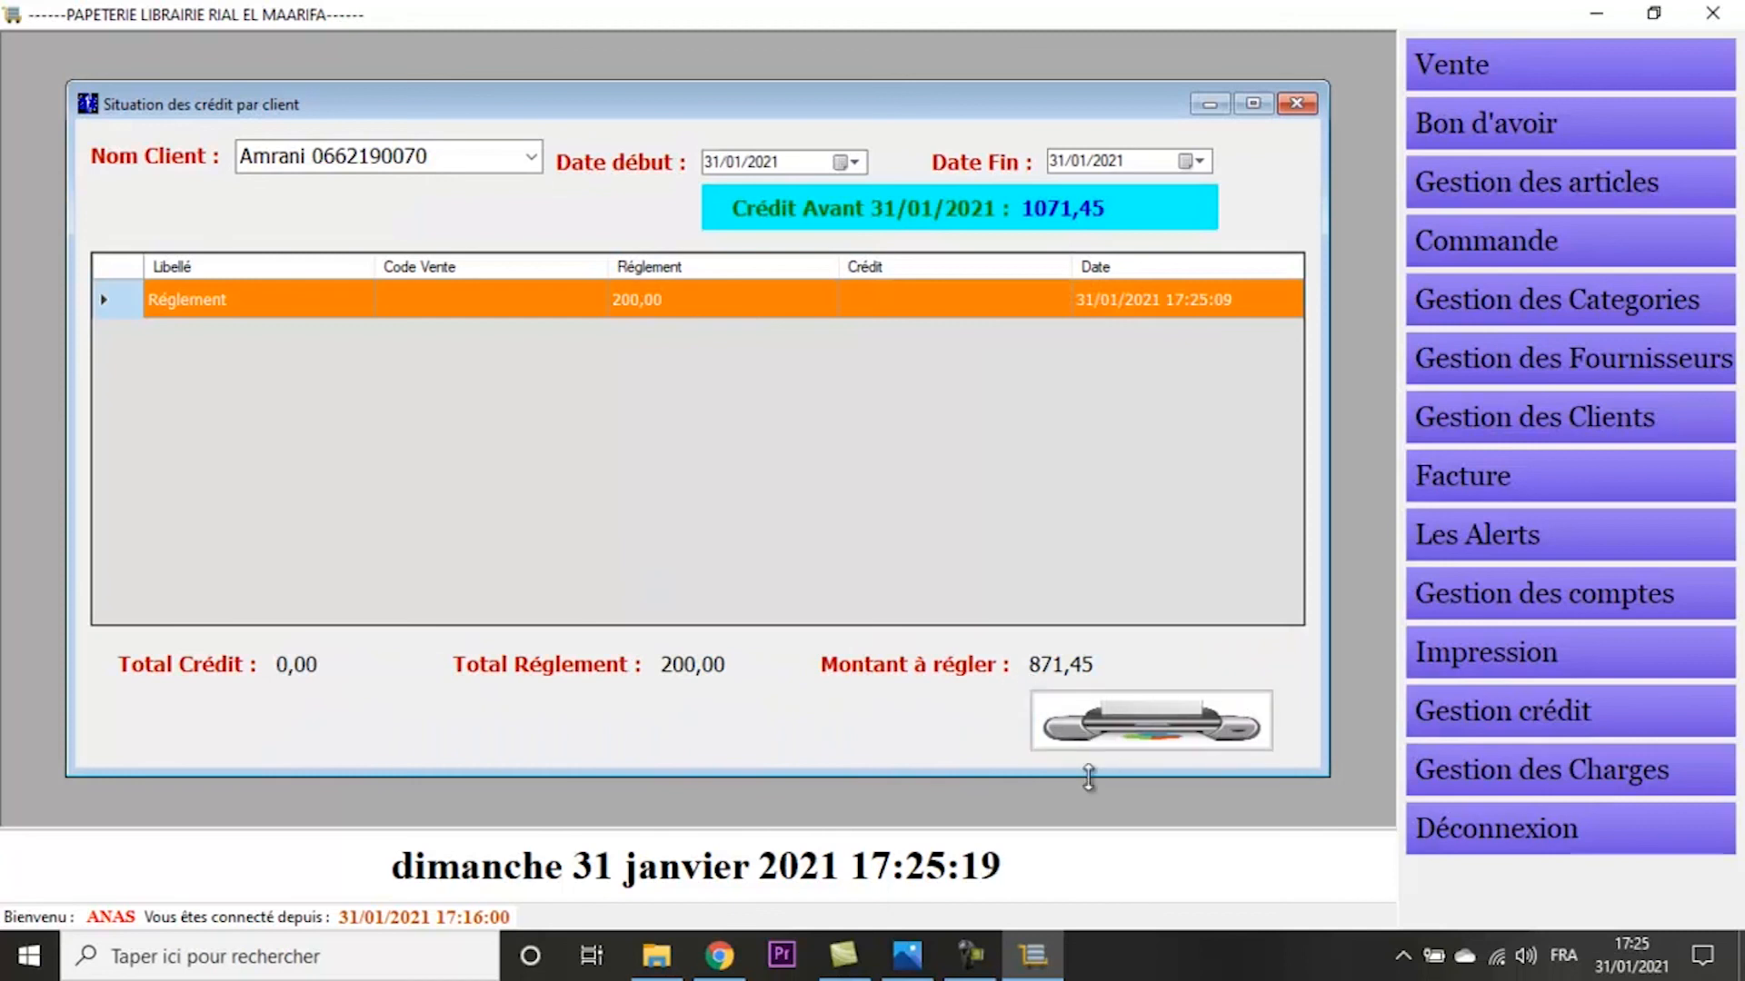
- Start a new charge entry (Saisi une charge) and name the charge Facture Electricit
click(1540, 783)
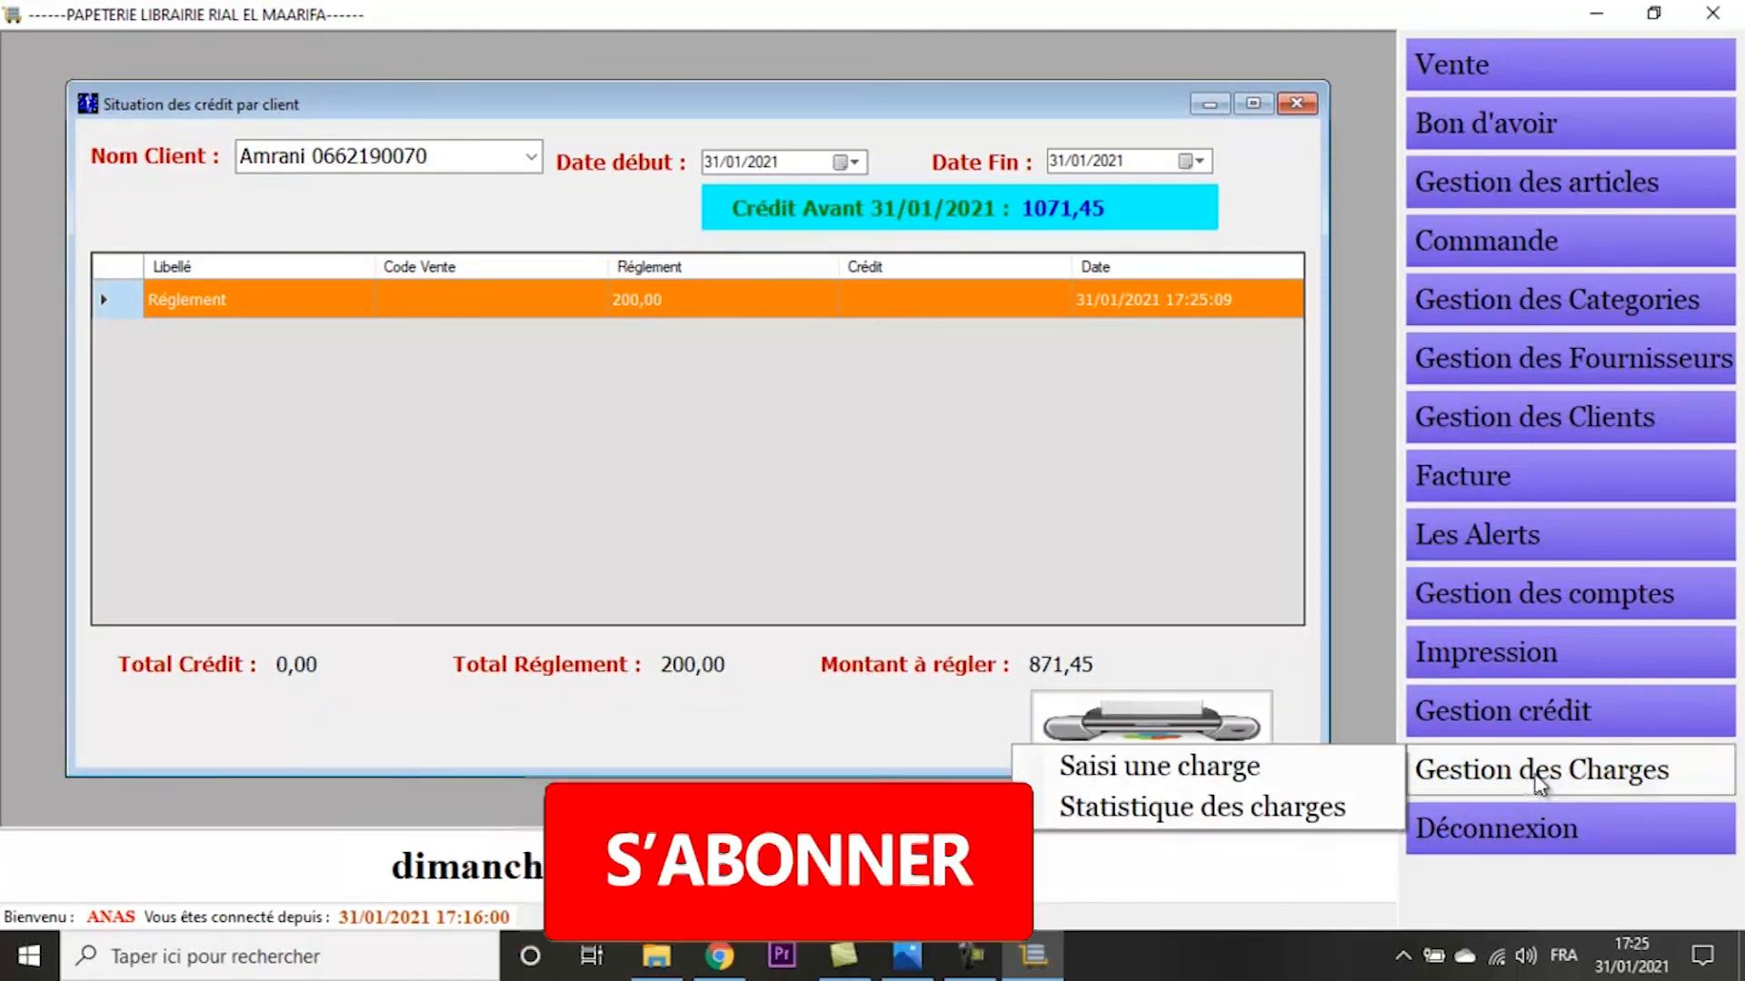
click(1338, 763)
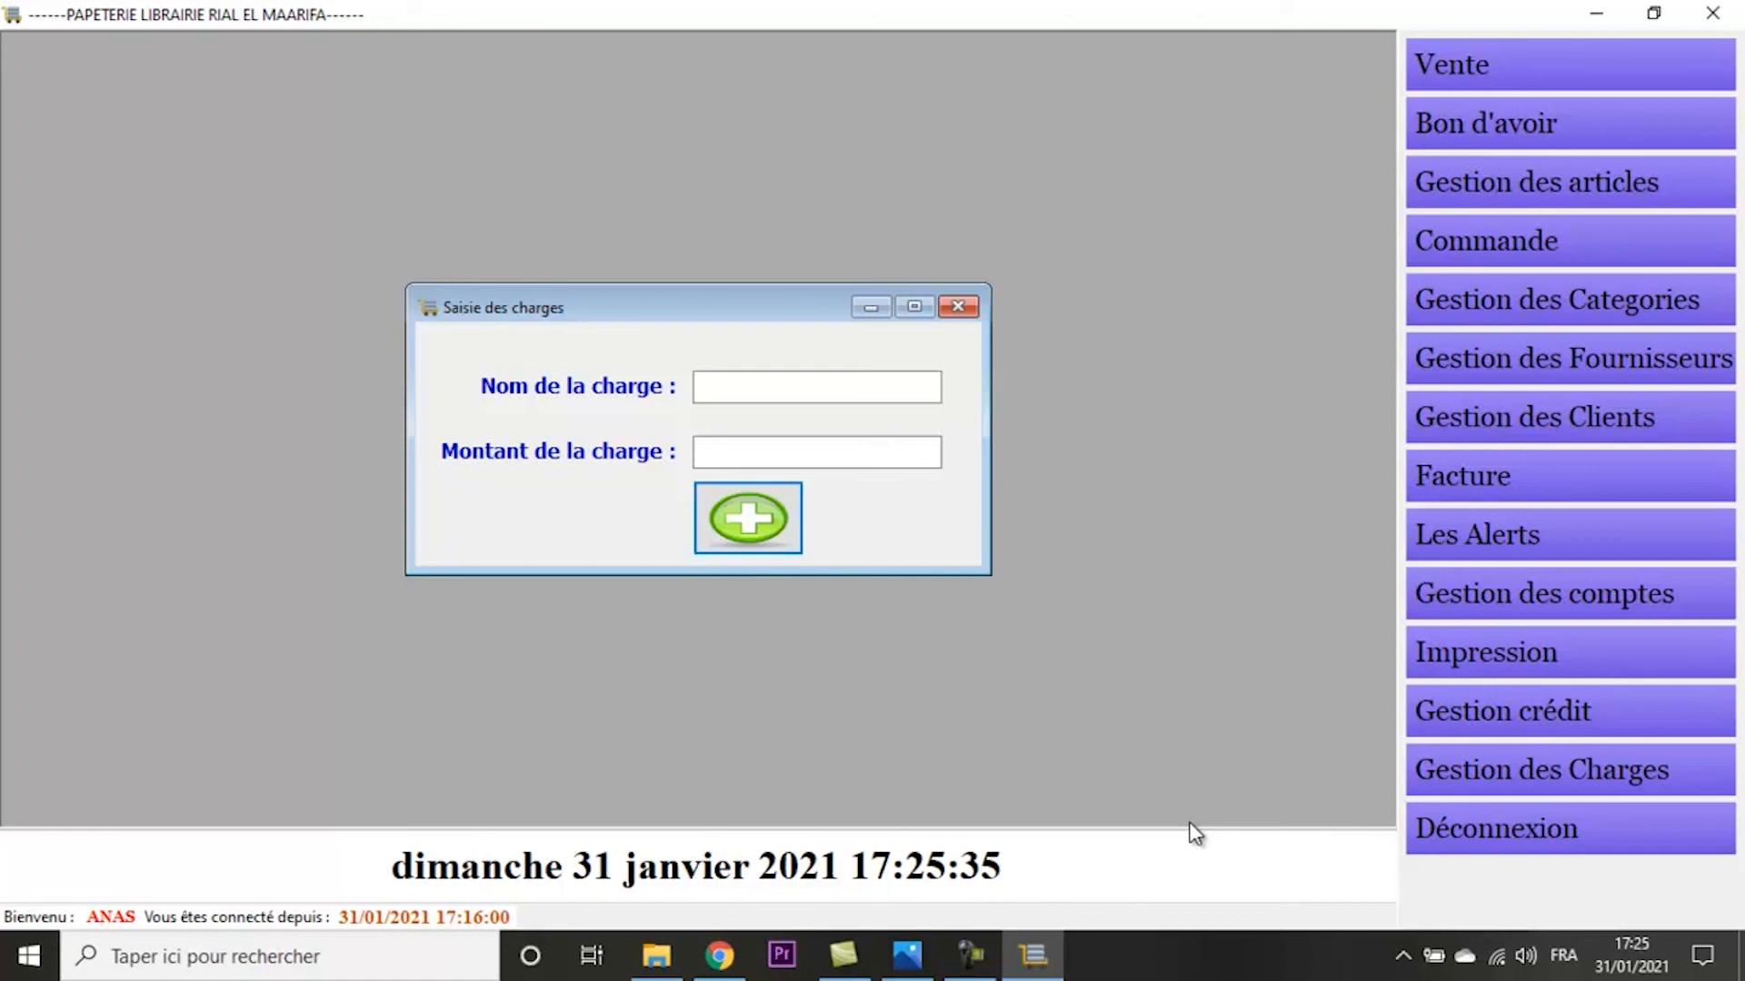
click(1445, 774)
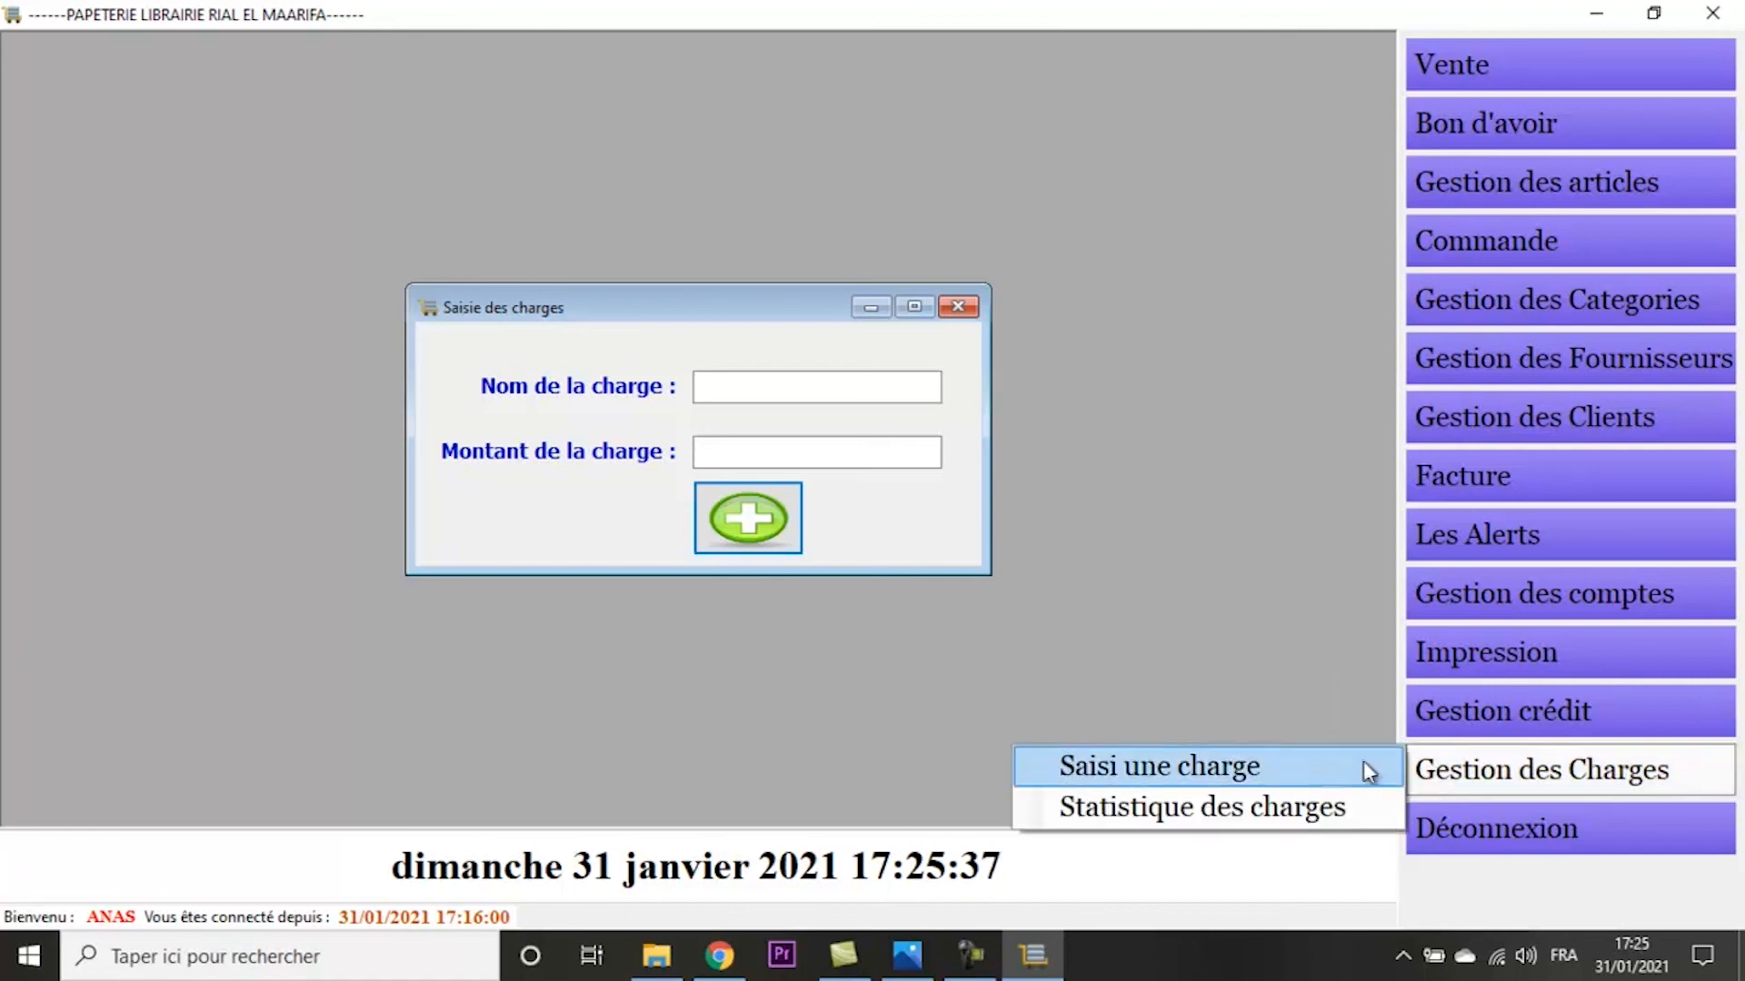
click(814, 391)
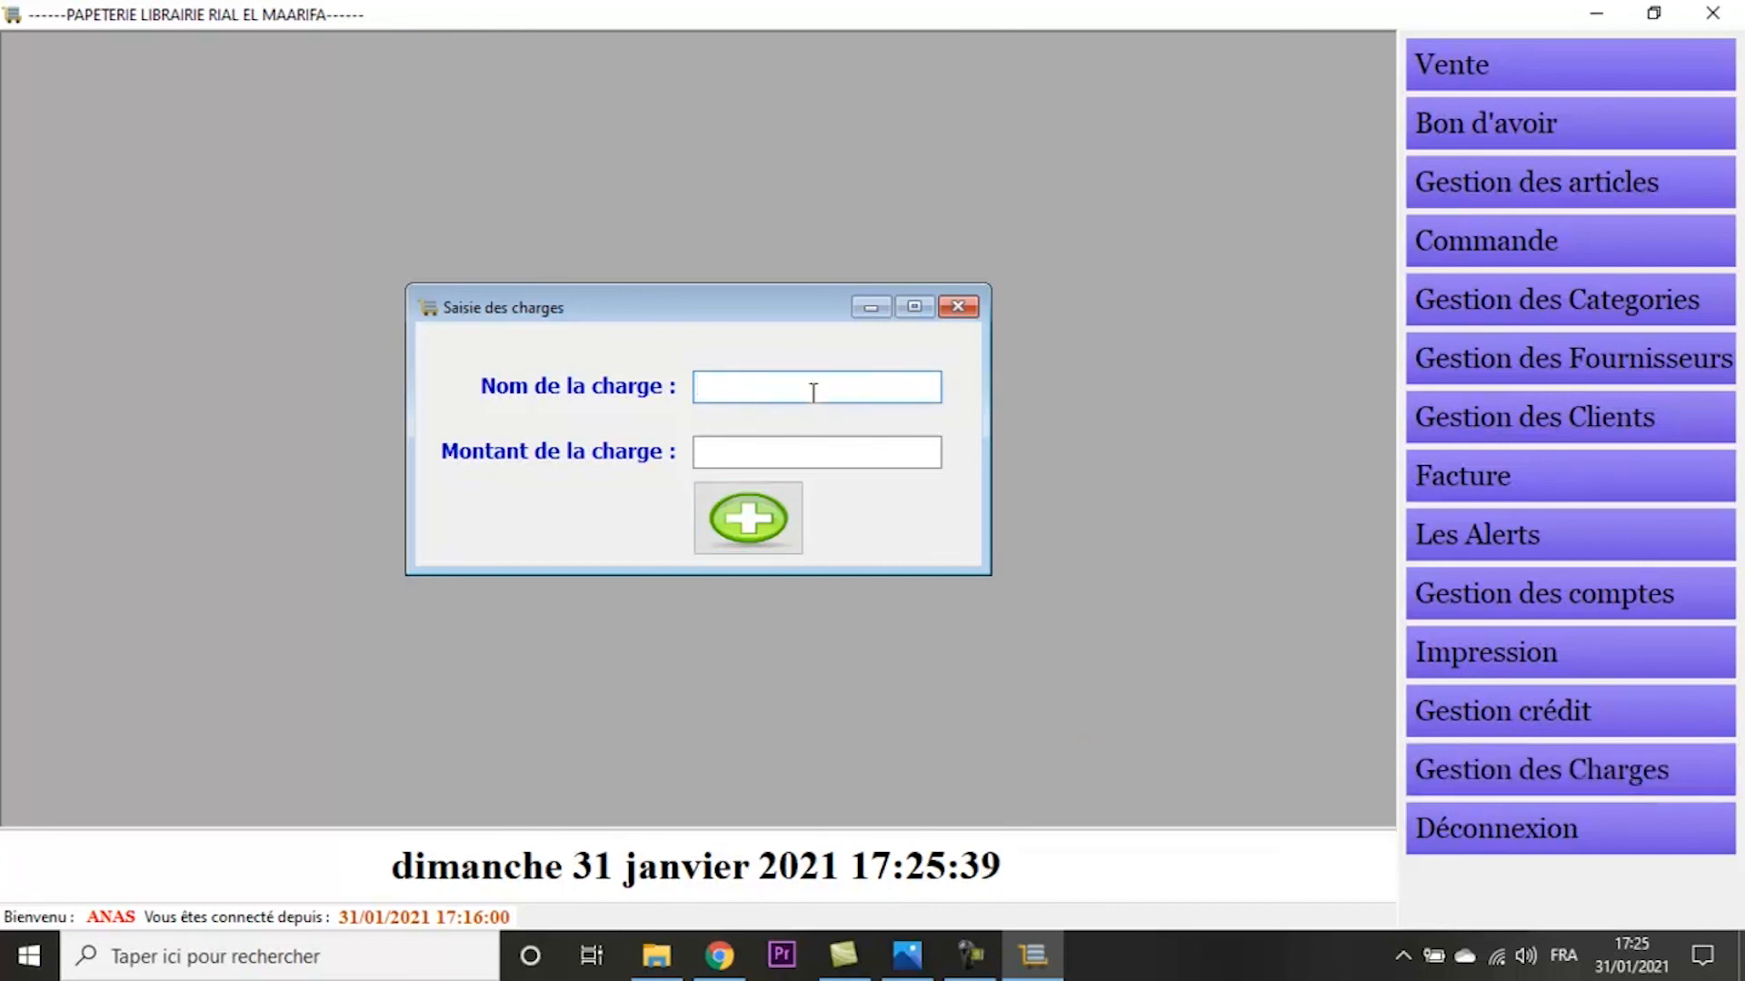
text(Facture Electricit)
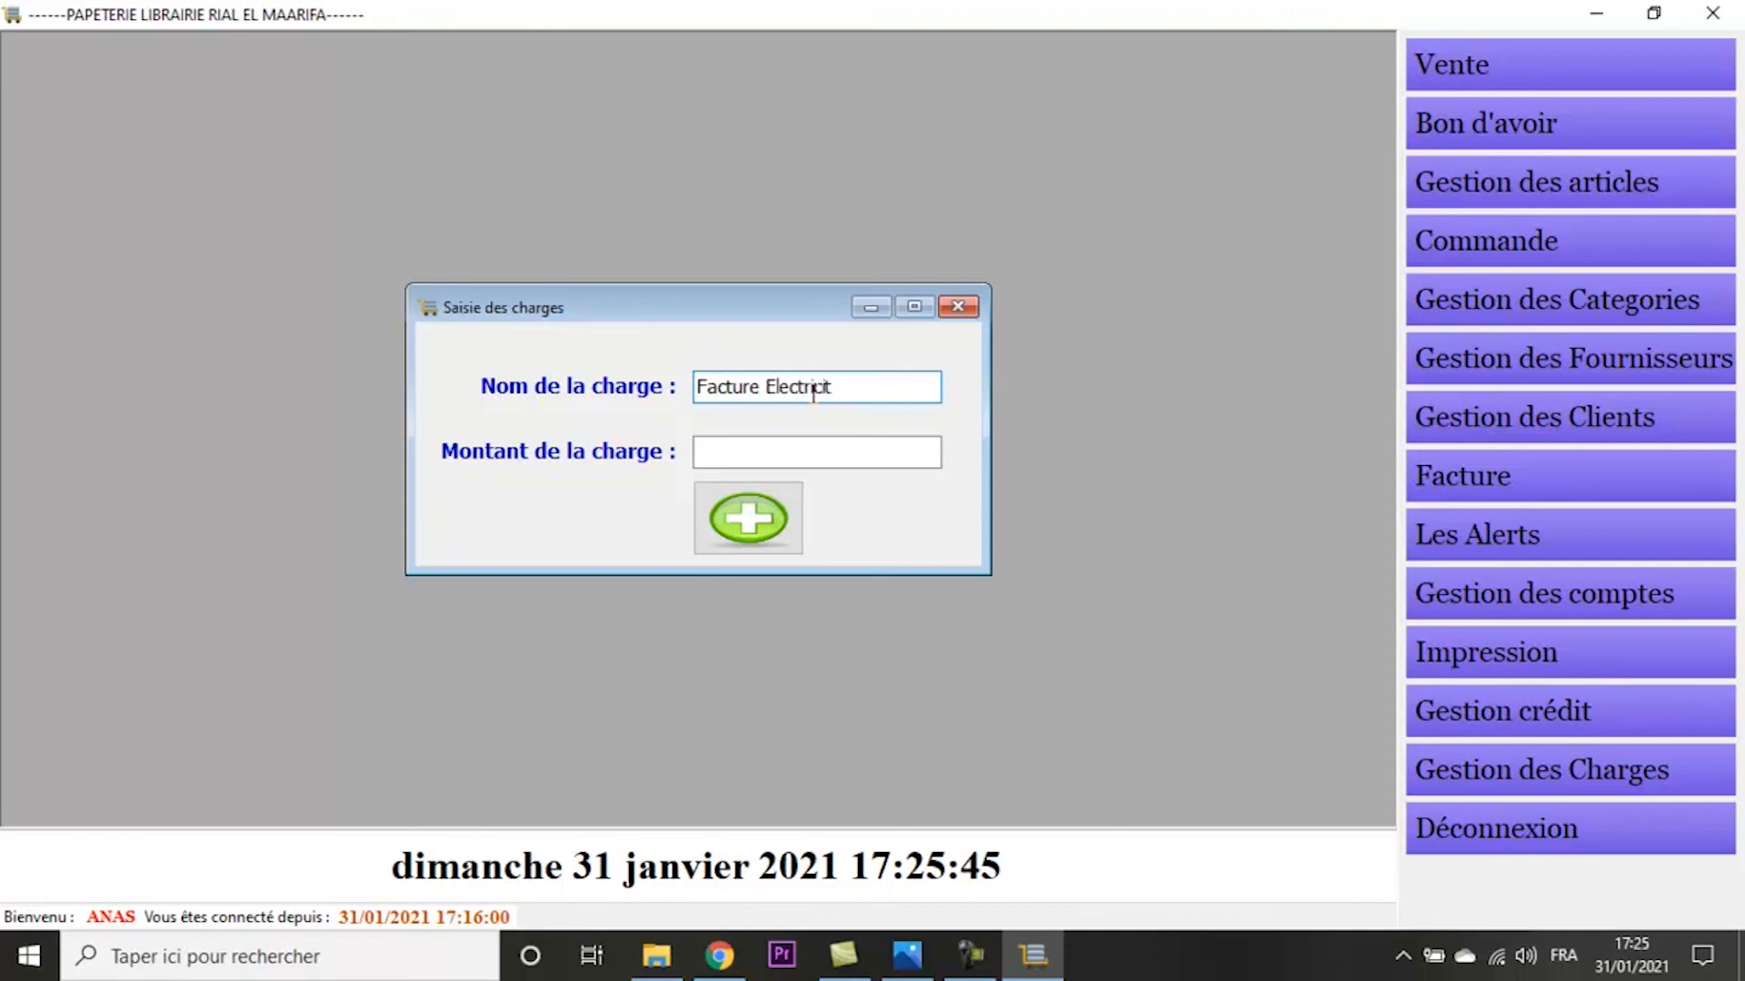
- Set the charge amount to 200, save the charge and view the charge statistics (Statistique des charges)
click(851, 459)
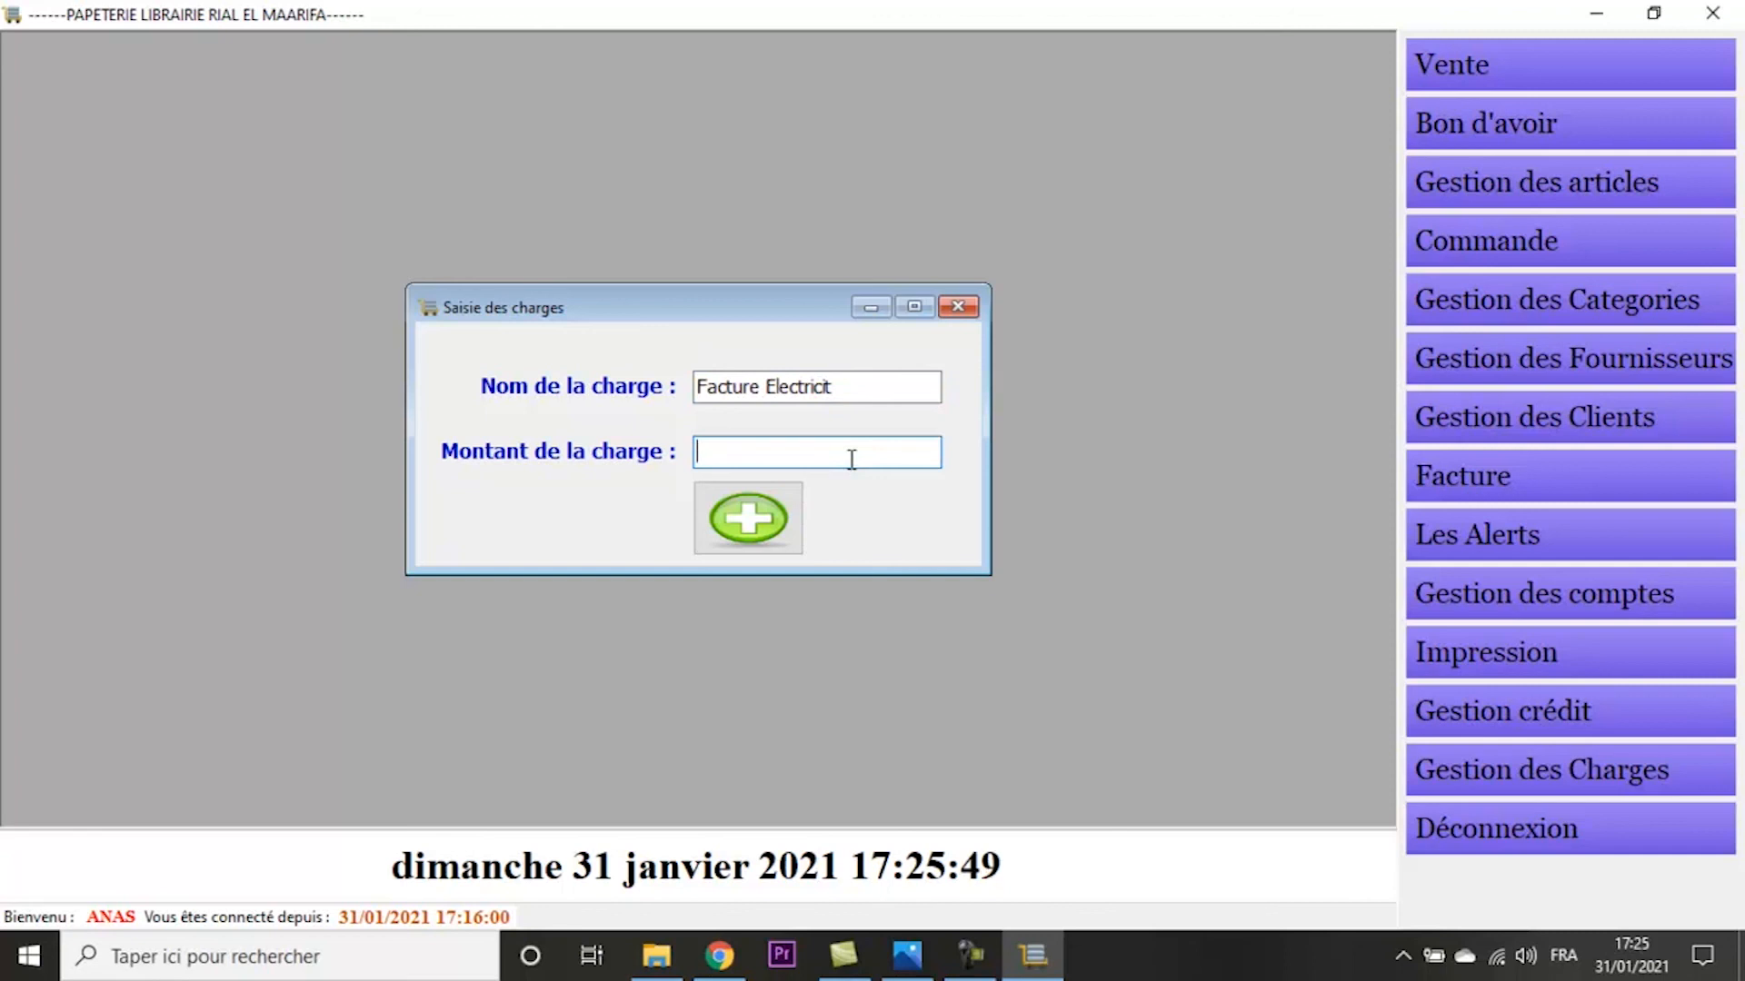
text(200)
click(749, 520)
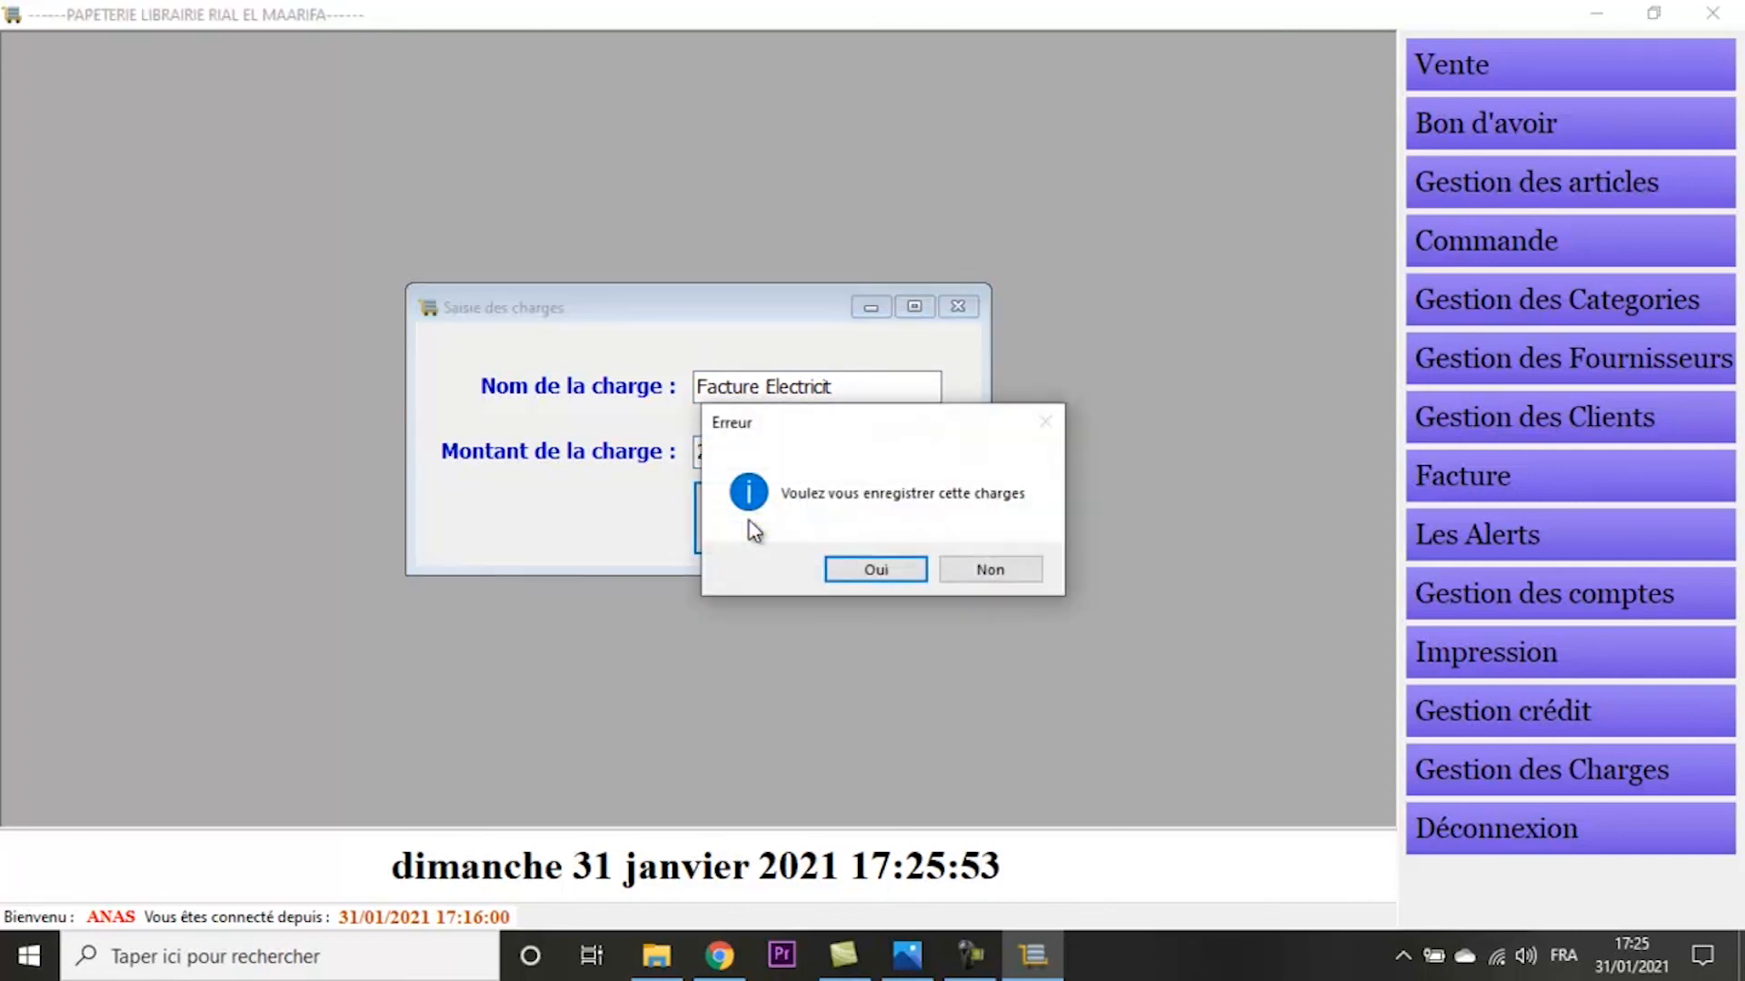
key(Return)
key(Return)
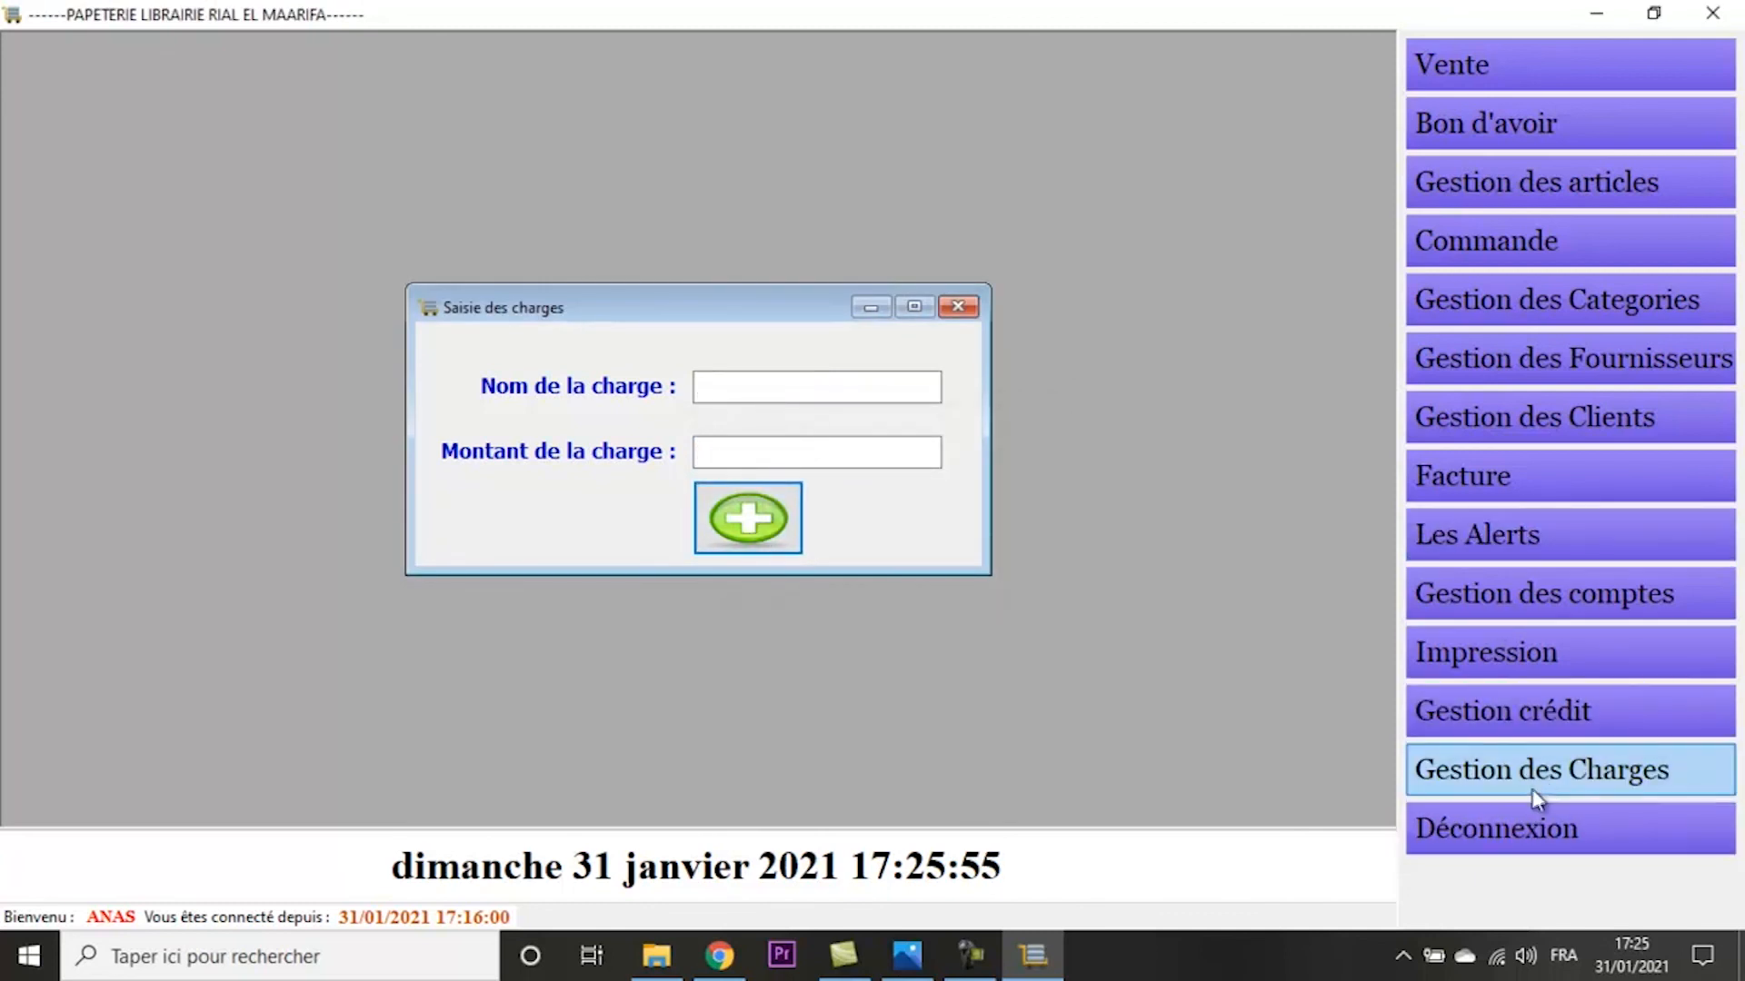
click(1436, 786)
click(1293, 808)
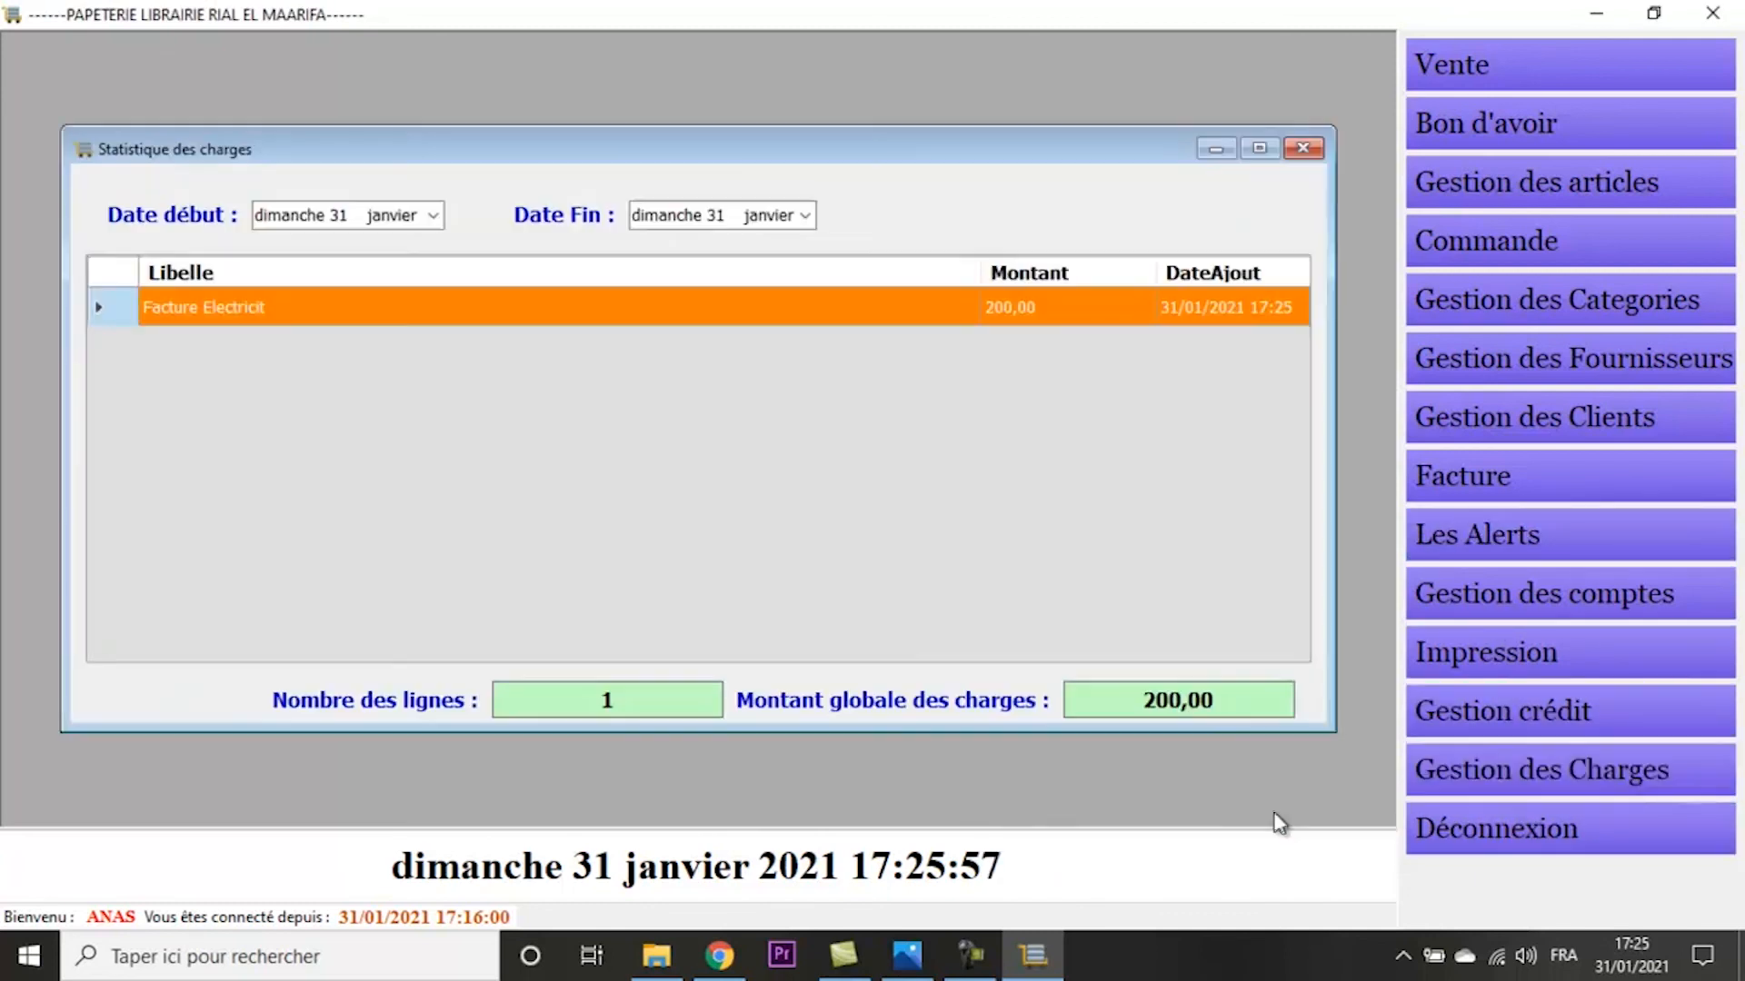